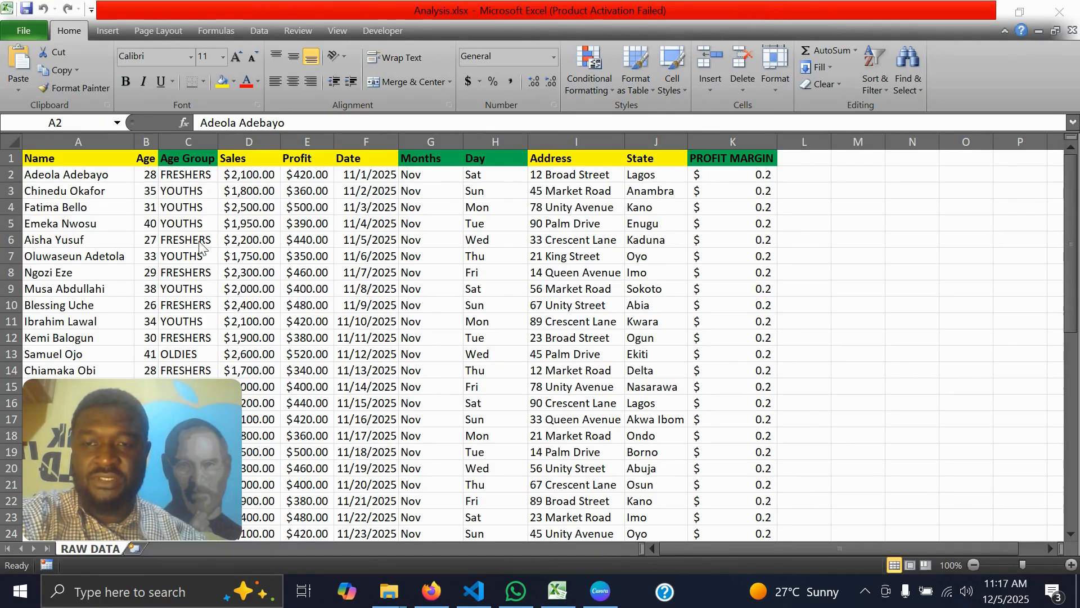
Create a PivotTable from the RAW DATA range A1:K50 on a new worksheet, with Age Group as row labels and the sum of Profit as values
click(56, 174)
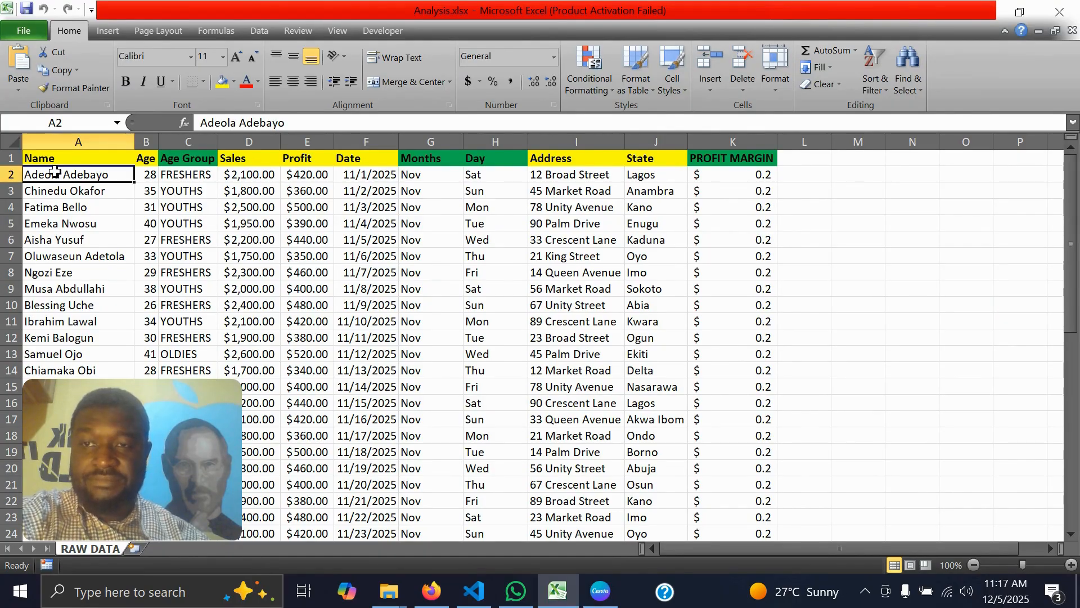
click(113, 32)
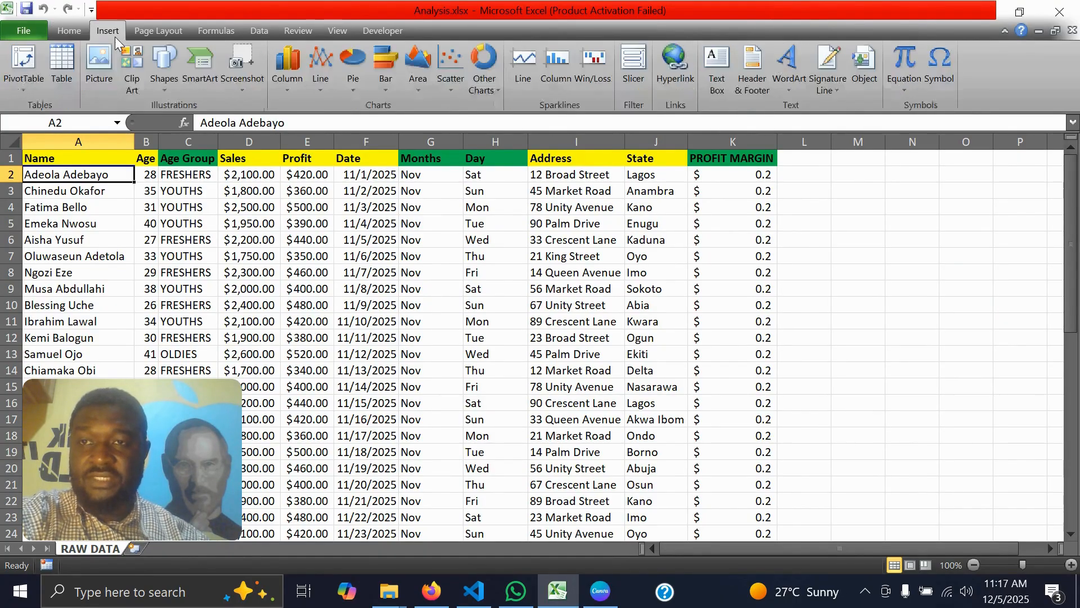
click(23, 69)
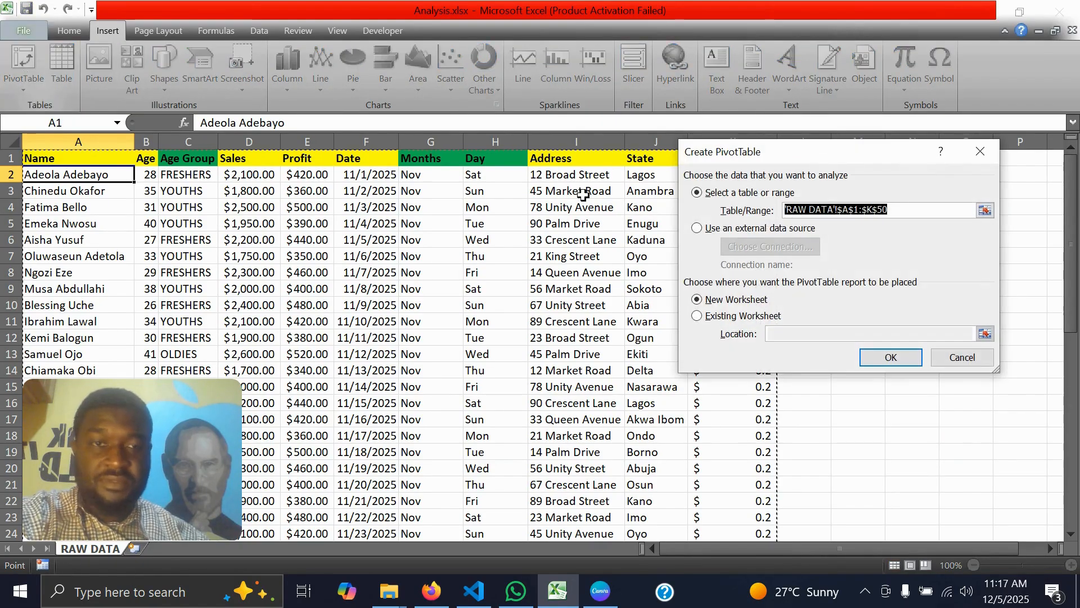
click(891, 358)
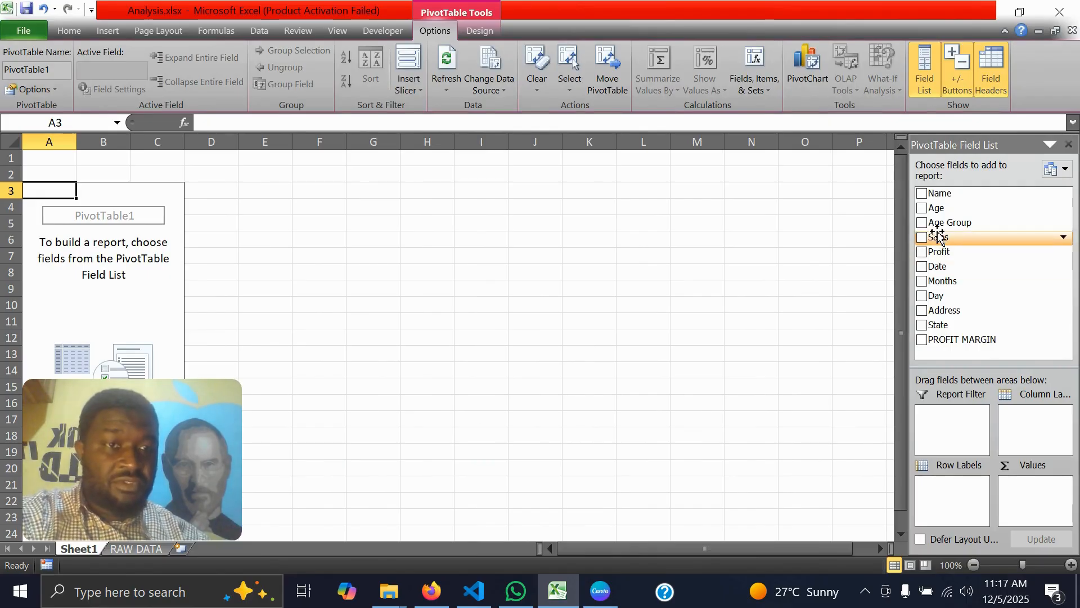
drag(939, 223, 934, 495)
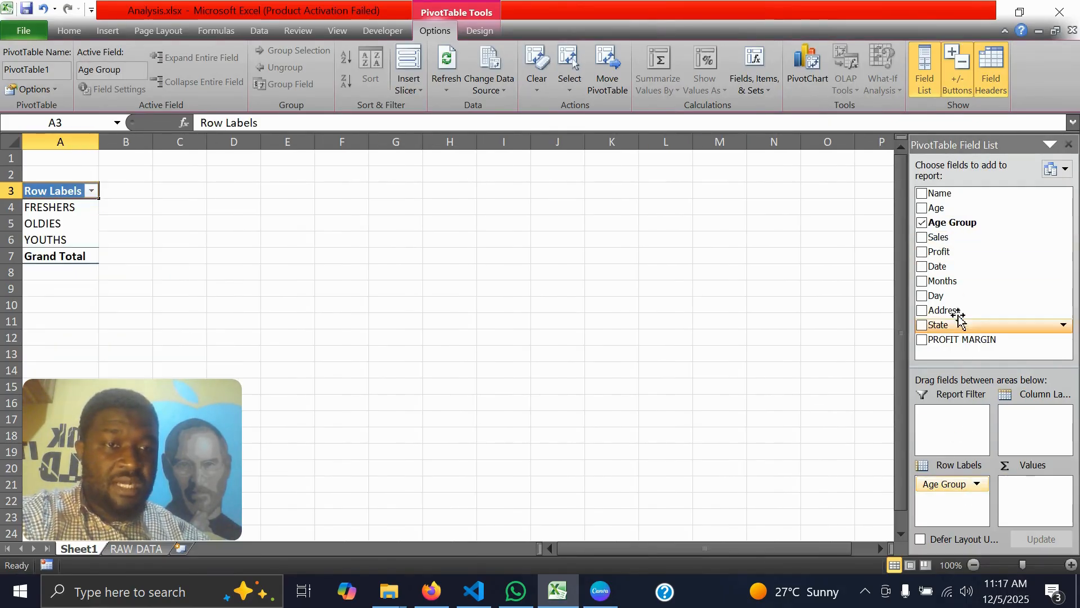
drag(943, 253, 1035, 485)
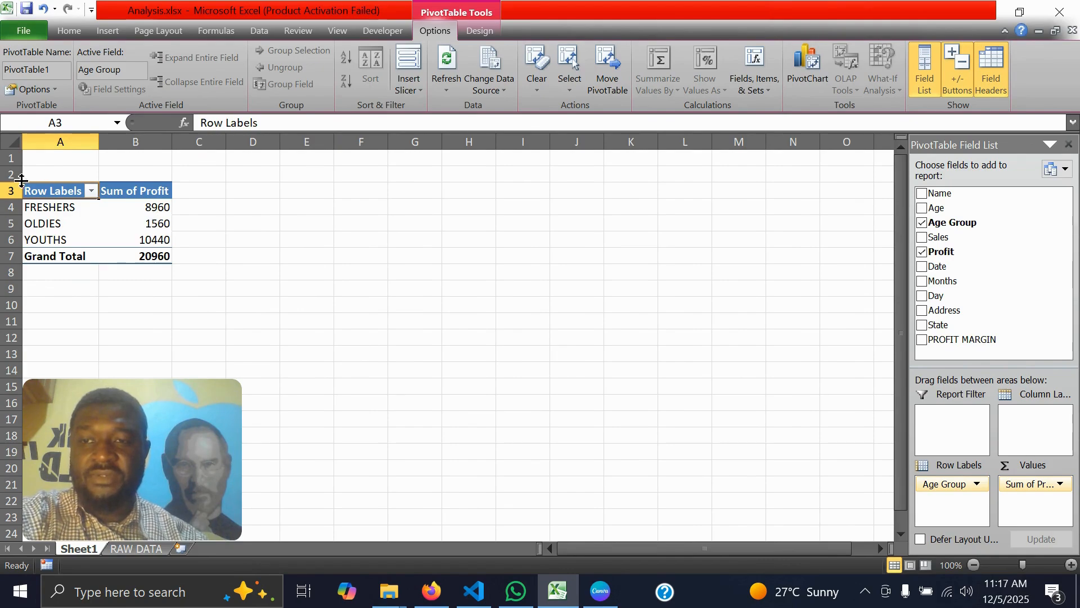
Insert a clustered column PivotChart of profit by age group and place it beside the PivotTable, near the top of the sheet
click(806, 66)
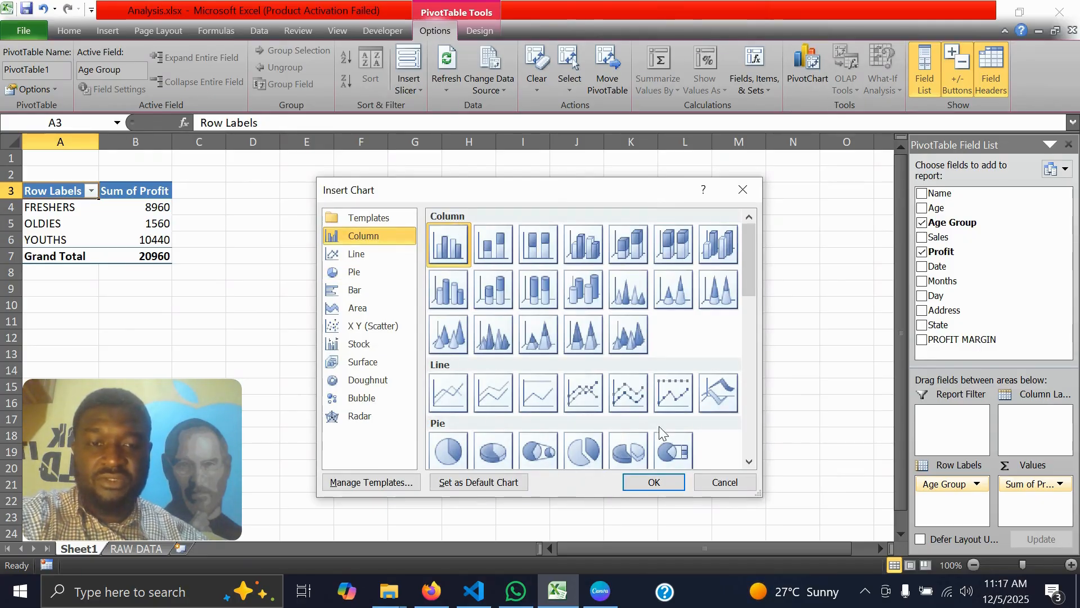
click(653, 482)
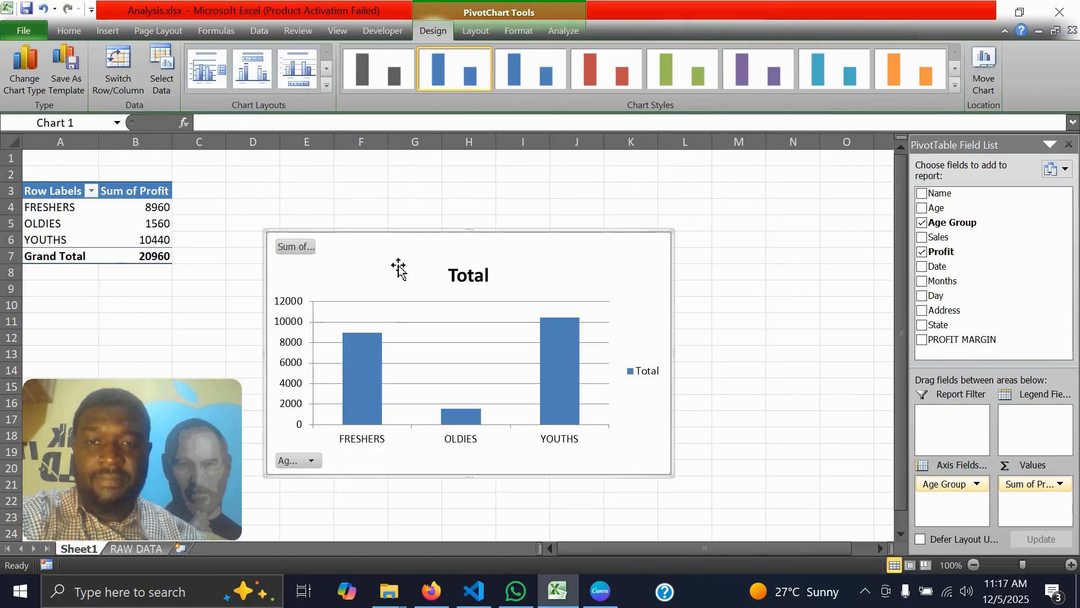
drag(400, 268, 458, 216)
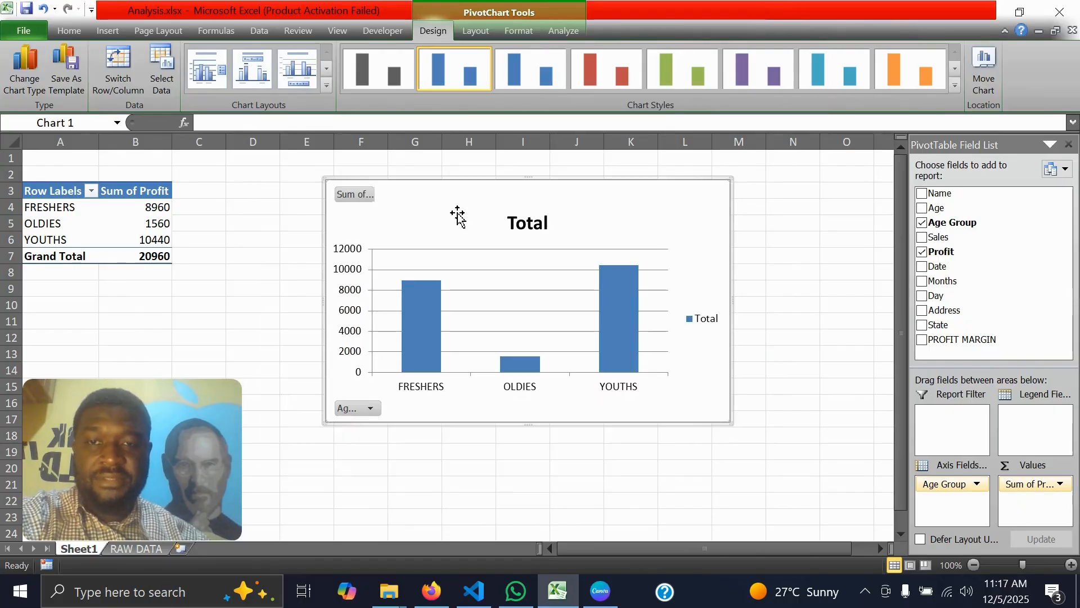
Hide the value and axis field buttons on the profit by age group chart, and reselect the PivotTable's Row Labels cell
right_click(358, 199)
click(412, 365)
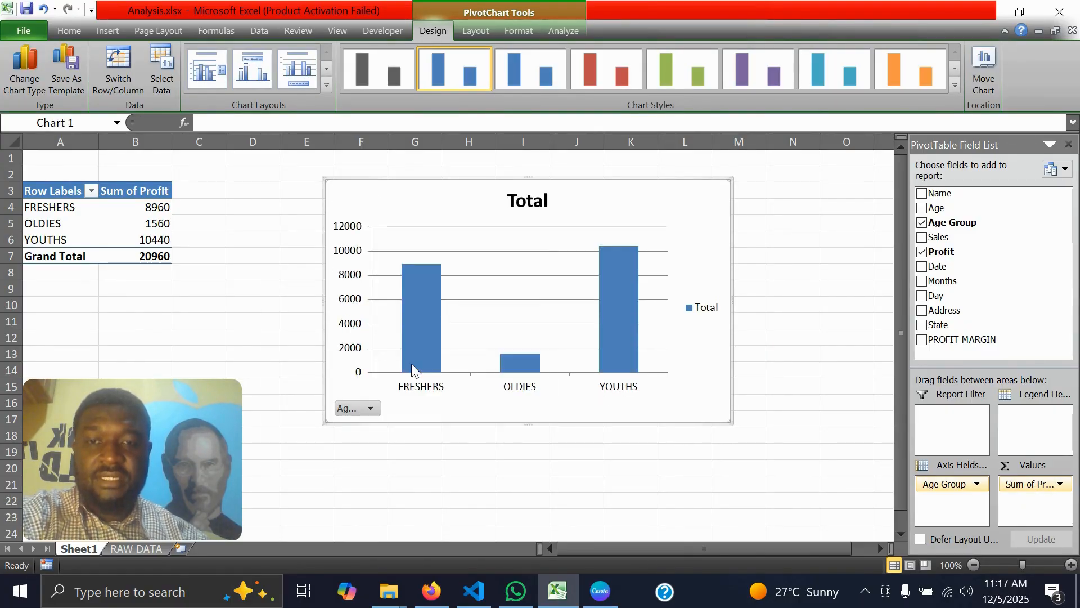
right_click(361, 409)
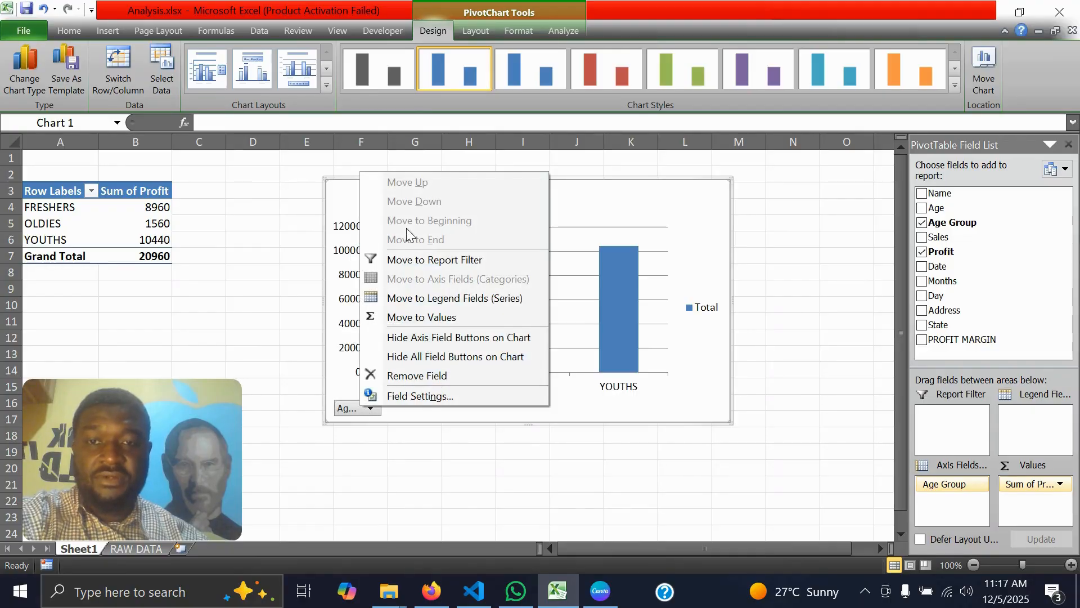
click(403, 337)
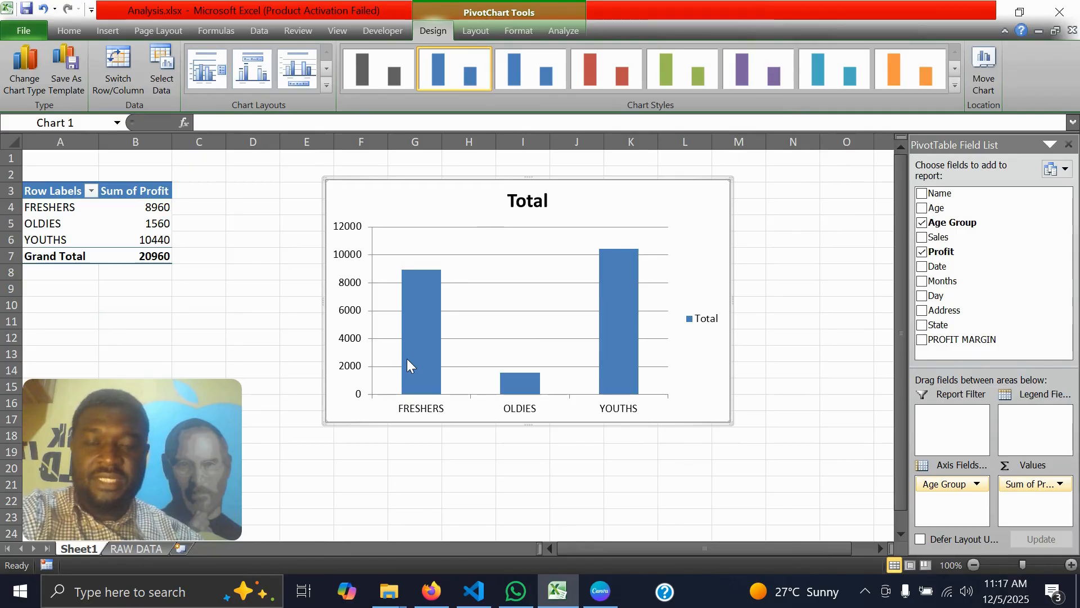
click(459, 483)
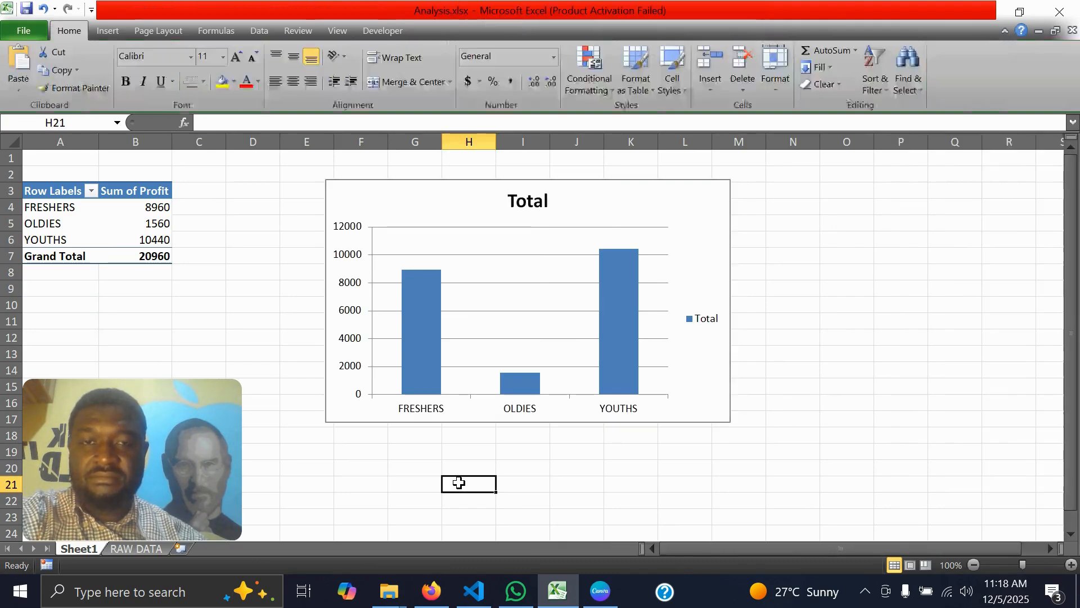
click(274, 318)
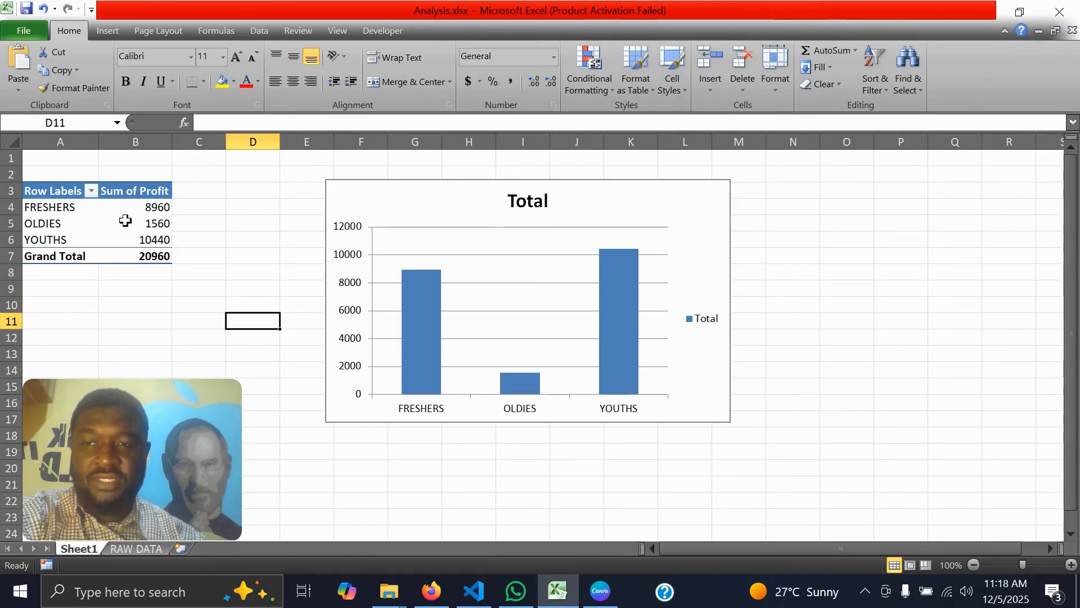
click(54, 189)
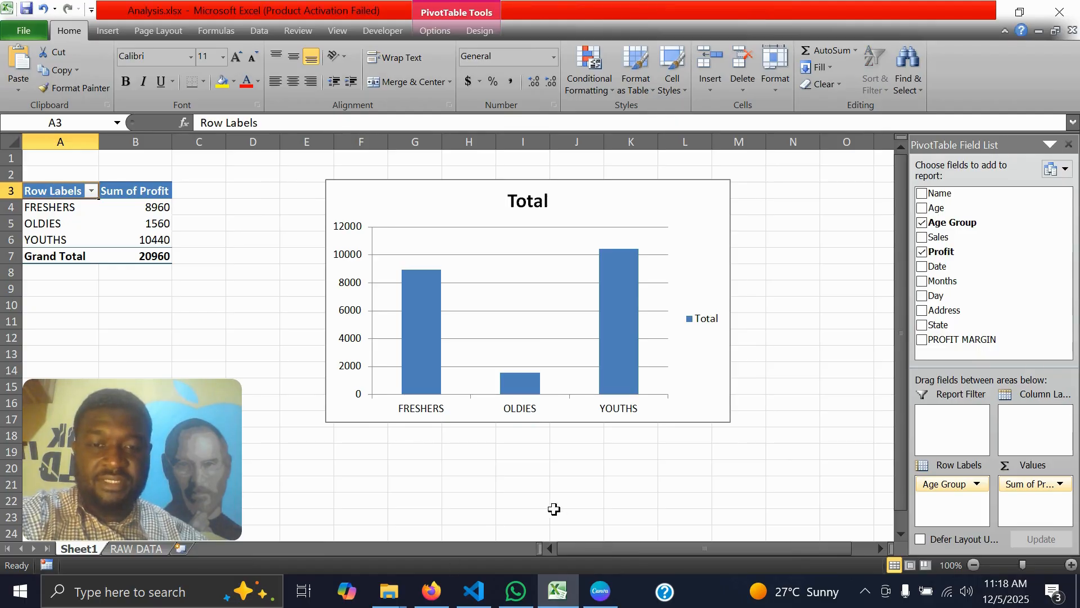
Rename the PivotTable's worksheet as DISTRIBUTION OF PROFIT BY AGE G
right_click(73, 552)
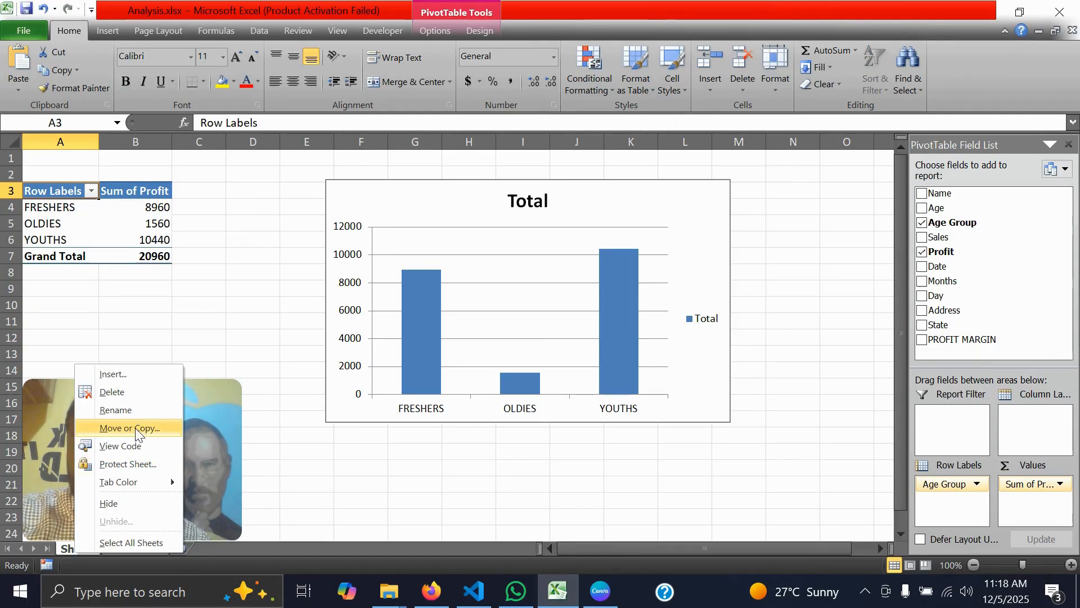
click(143, 413)
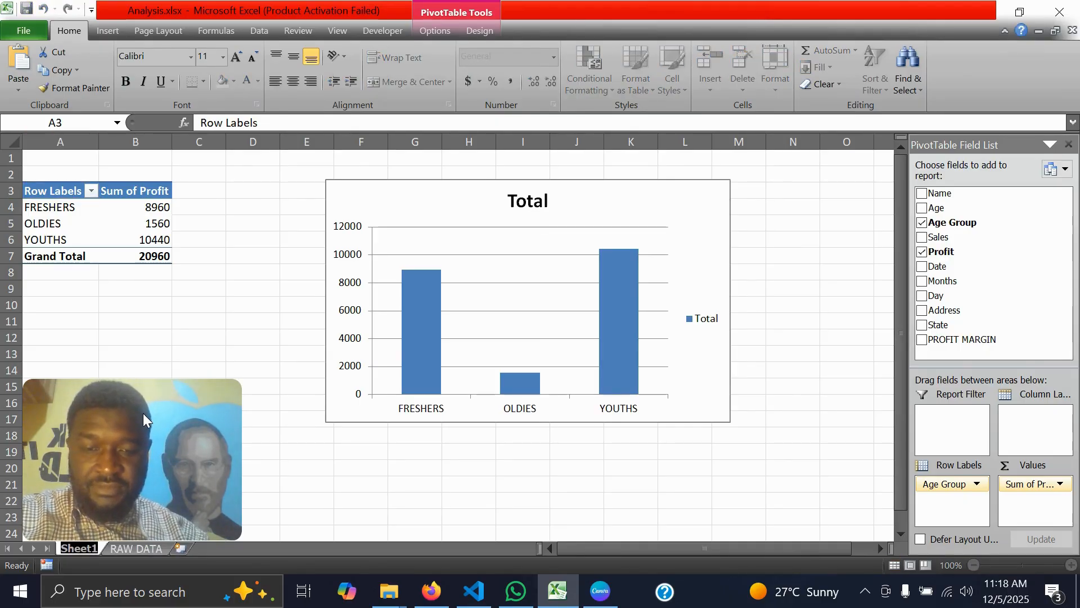
text(DISTRI)
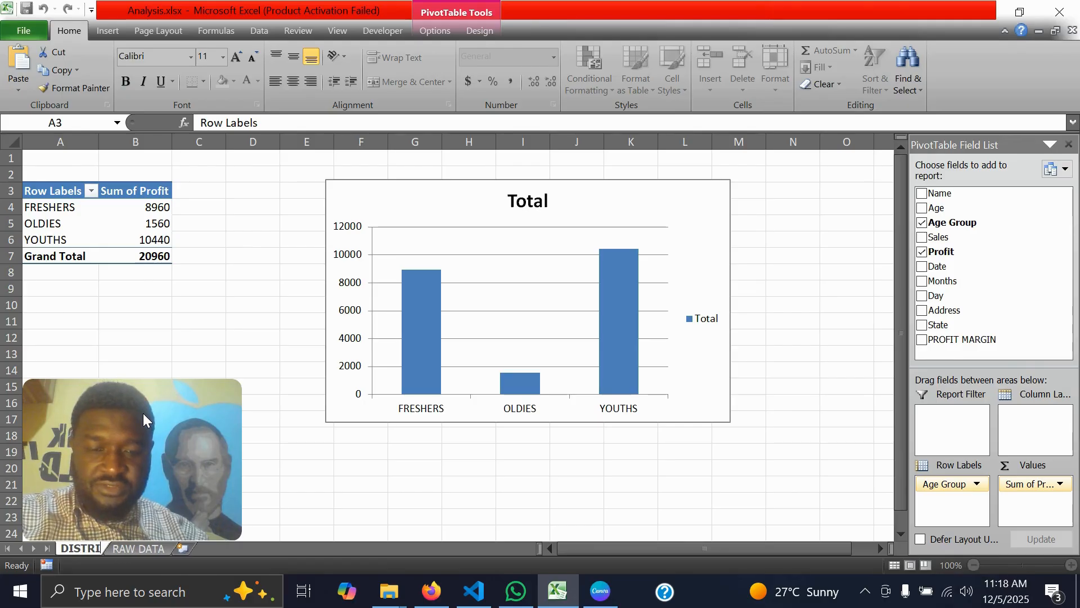
text(BUTION OF PROF)
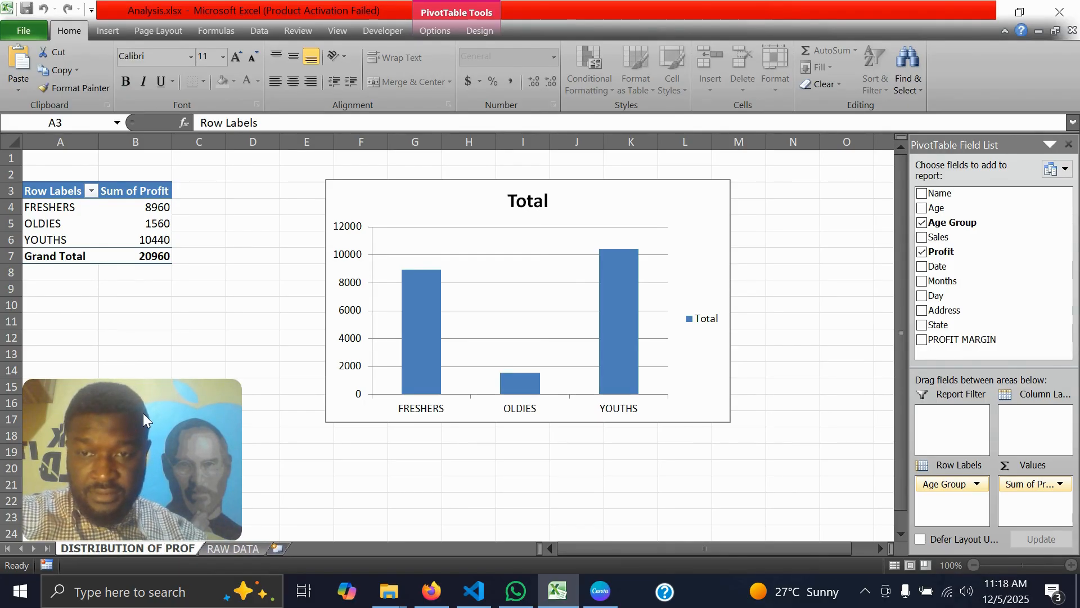
text(IT BY AGE G)
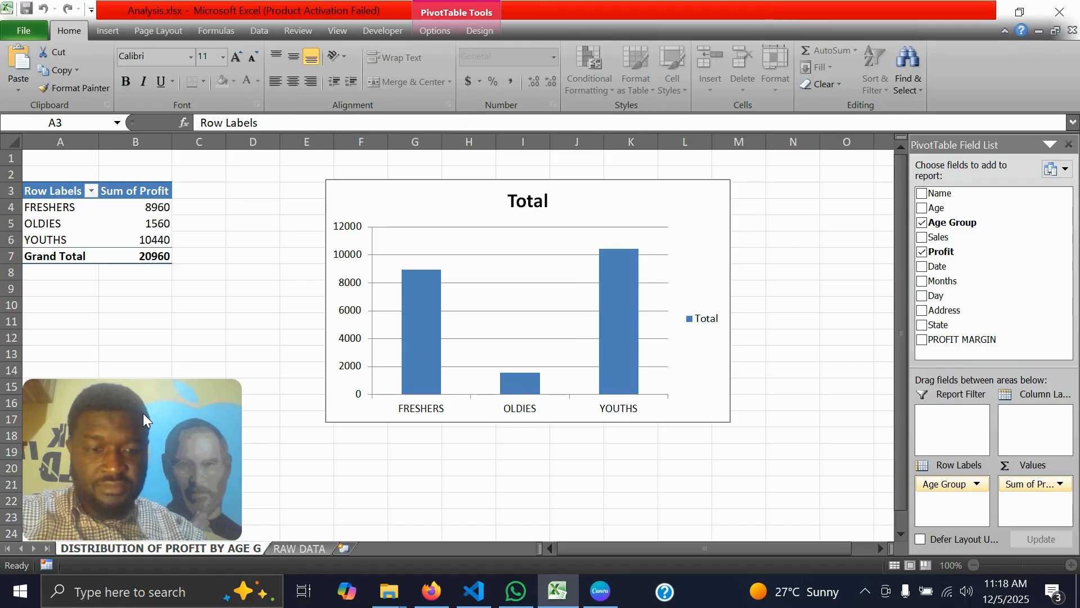
key(Return)
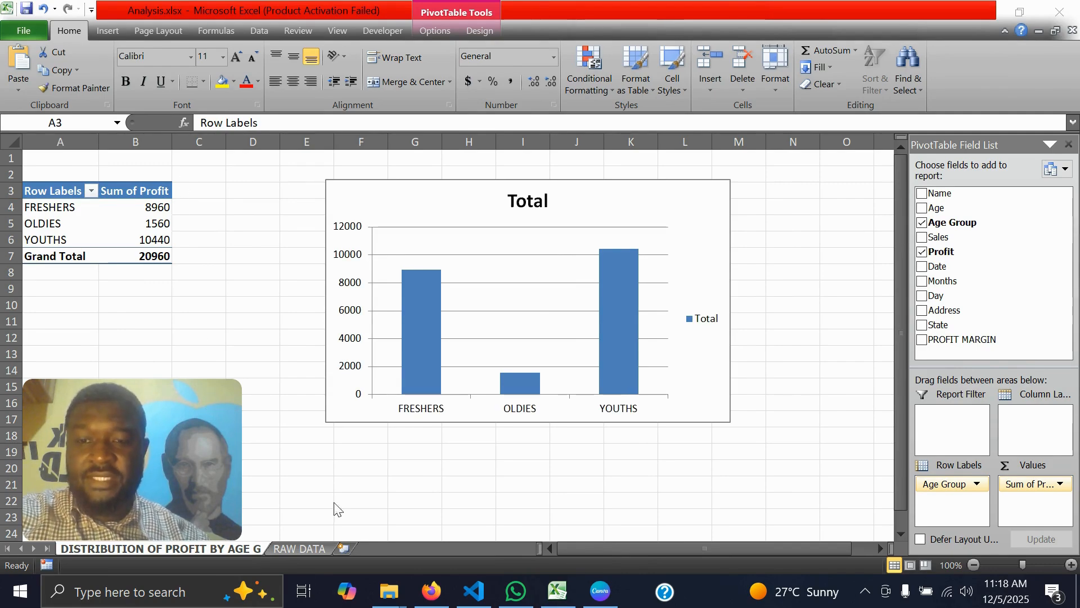
Create a second PivotTable from RAW DATA on a new worksheet, with Day as row labels and the sum of Sales as values
click(299, 550)
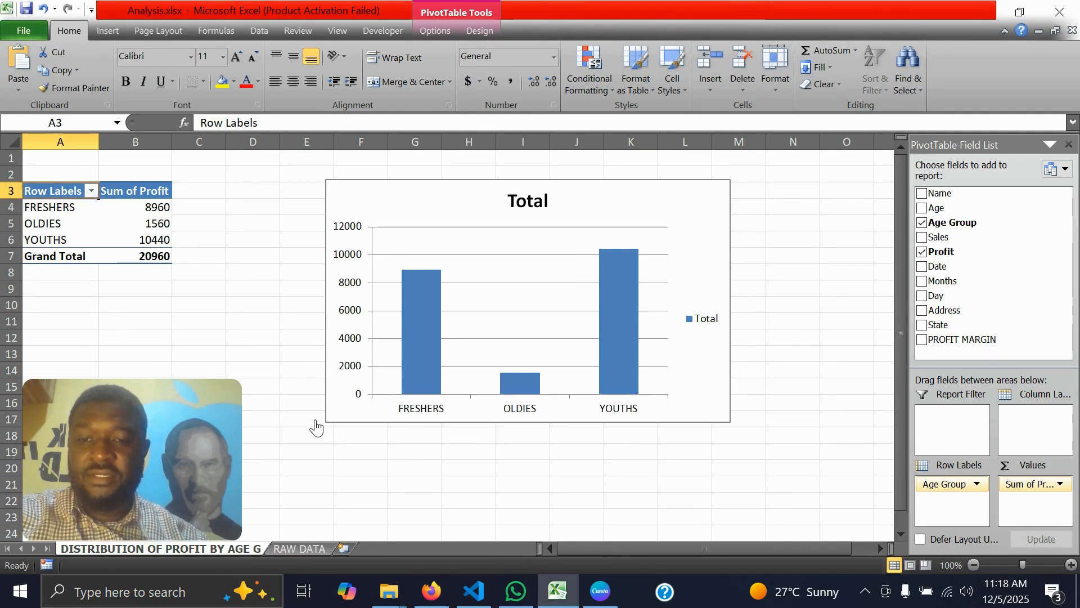
click(299, 549)
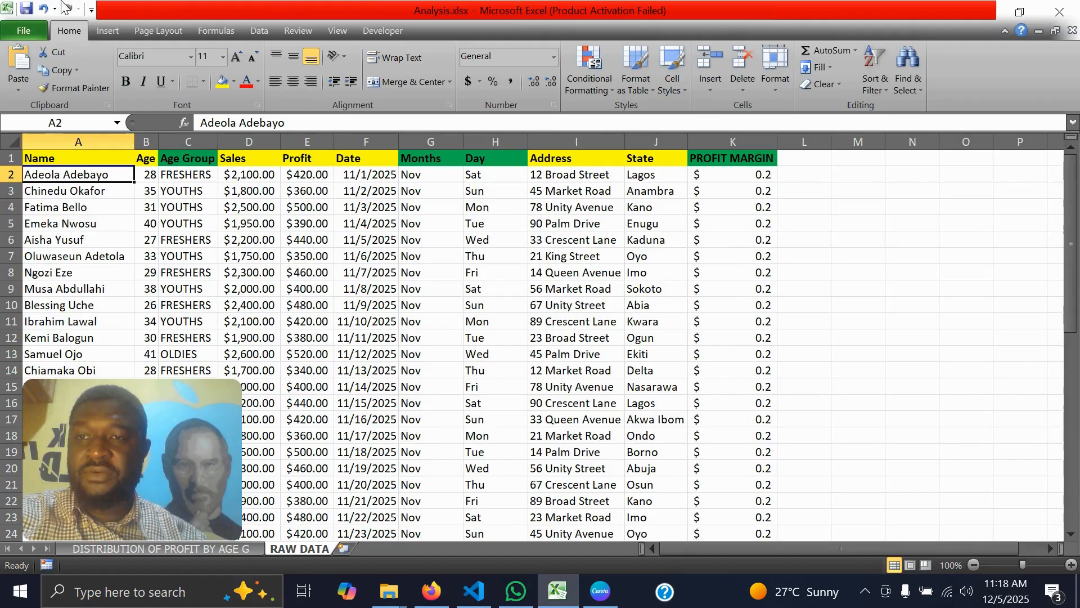
click(101, 33)
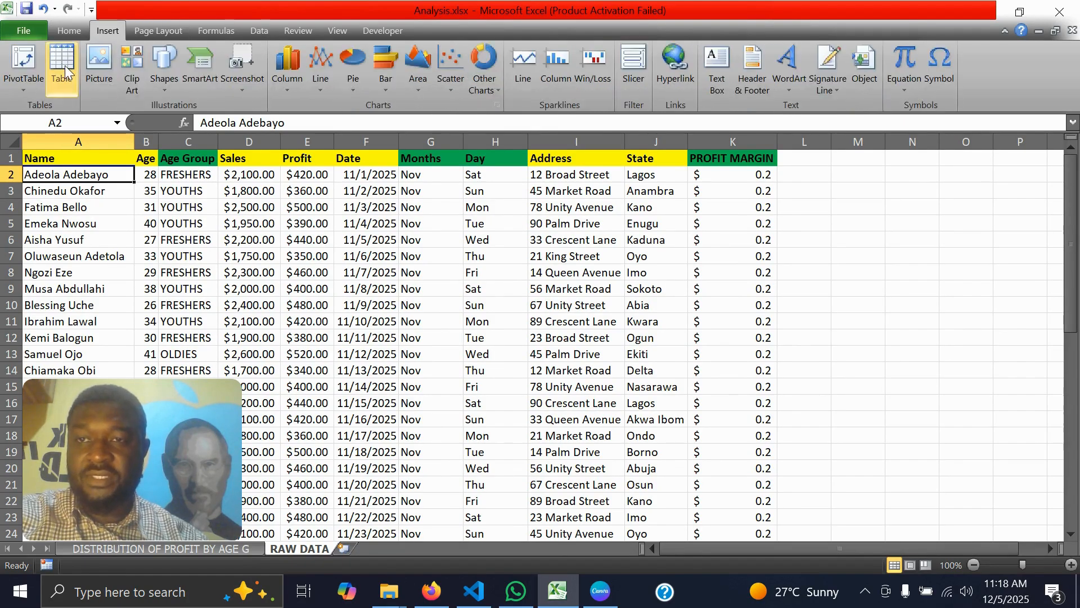
click(4, 62)
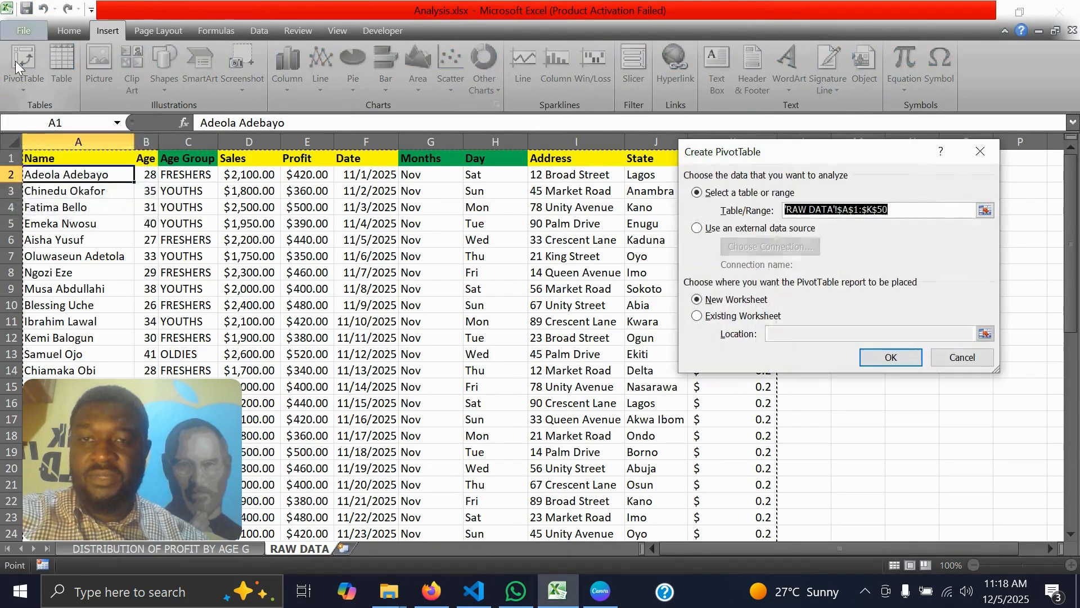
click(881, 361)
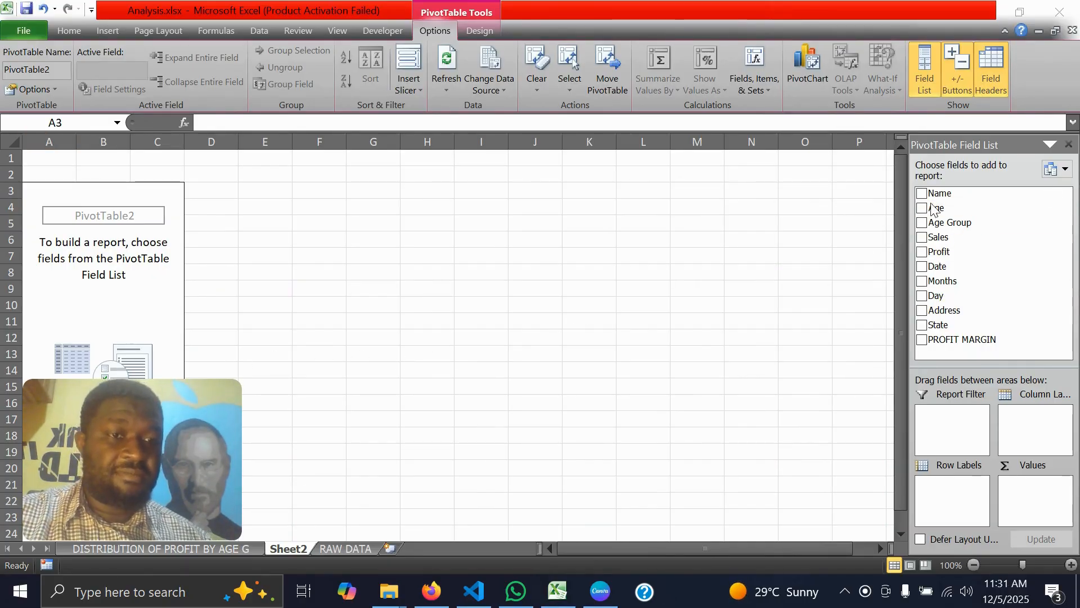
click(934, 296)
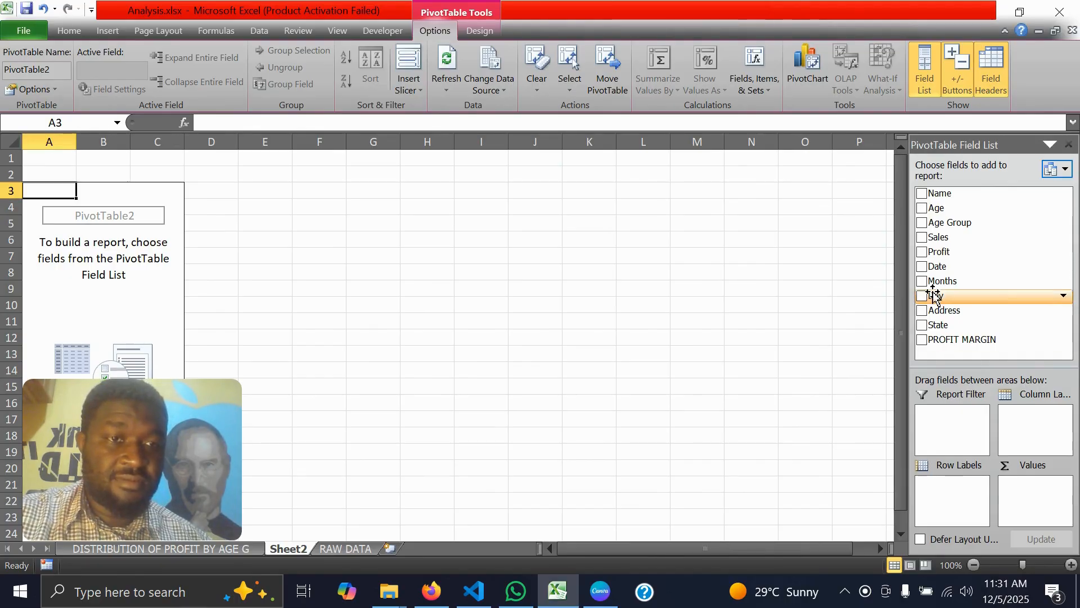
drag(936, 295, 946, 498)
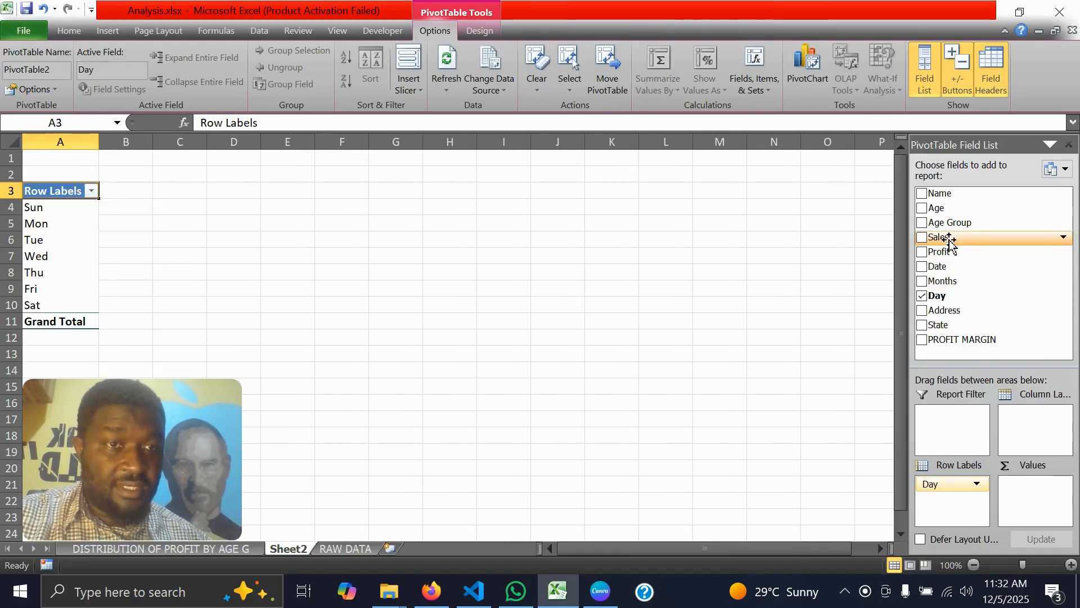
drag(949, 242, 1032, 507)
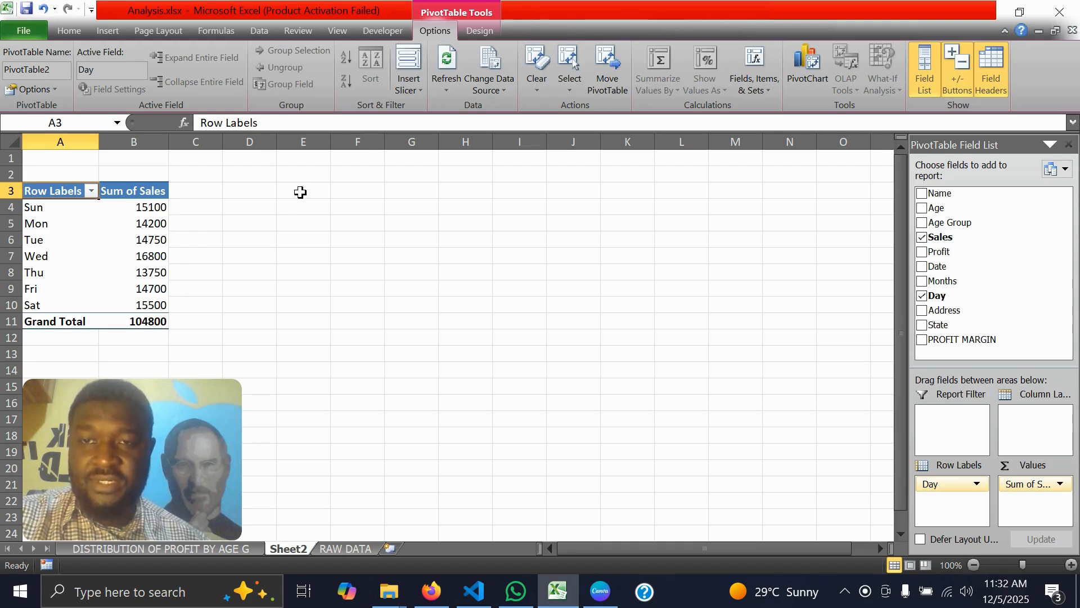
Enter the label "Total Sales" in cell D4, beside the sales by day PivotTable
click(256, 206)
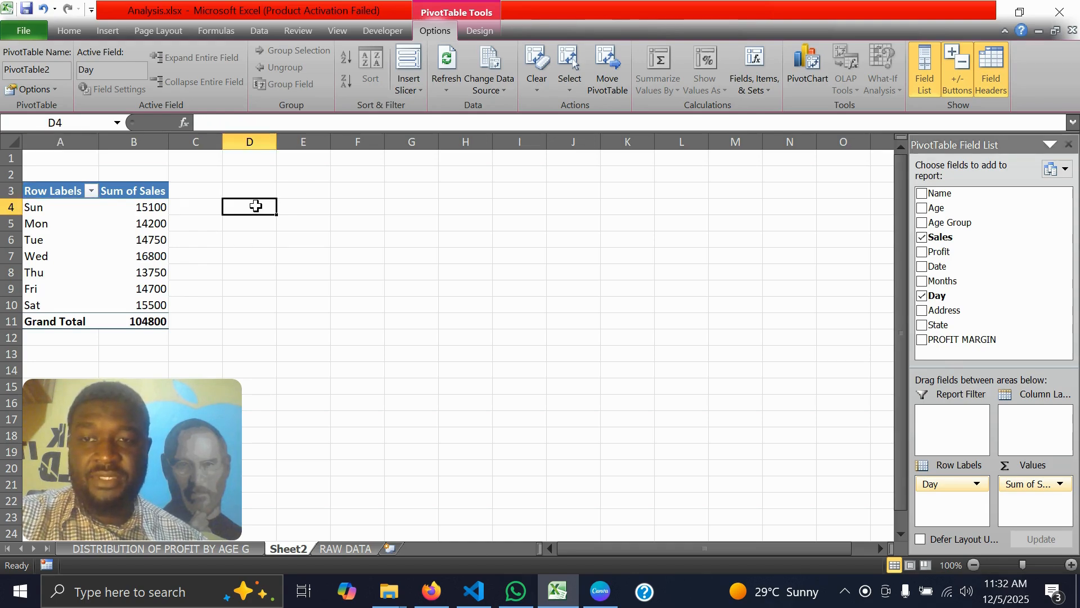
text(Total)
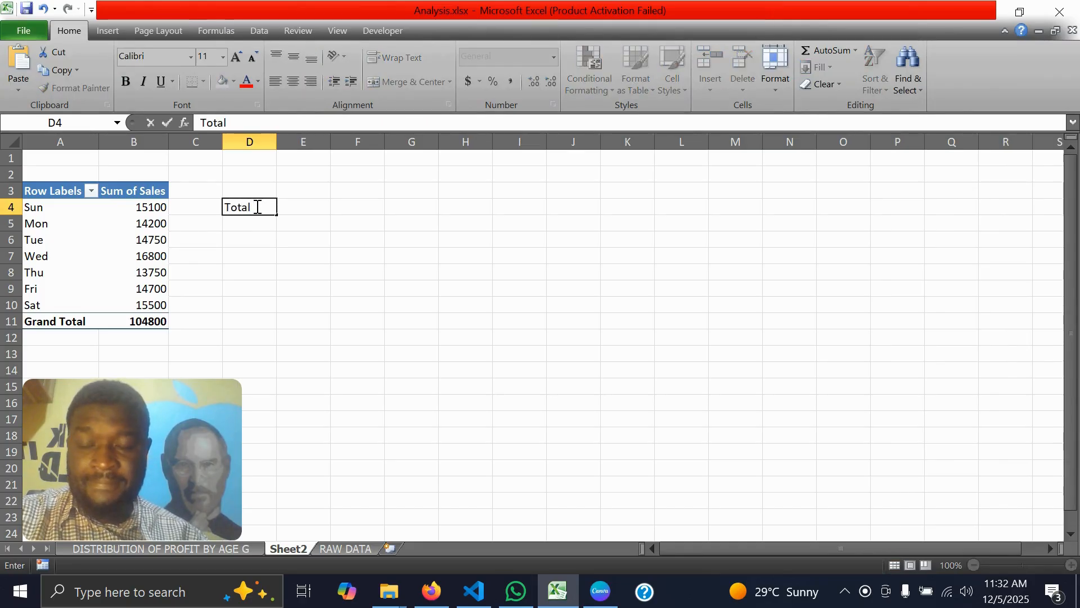
text( Sale)
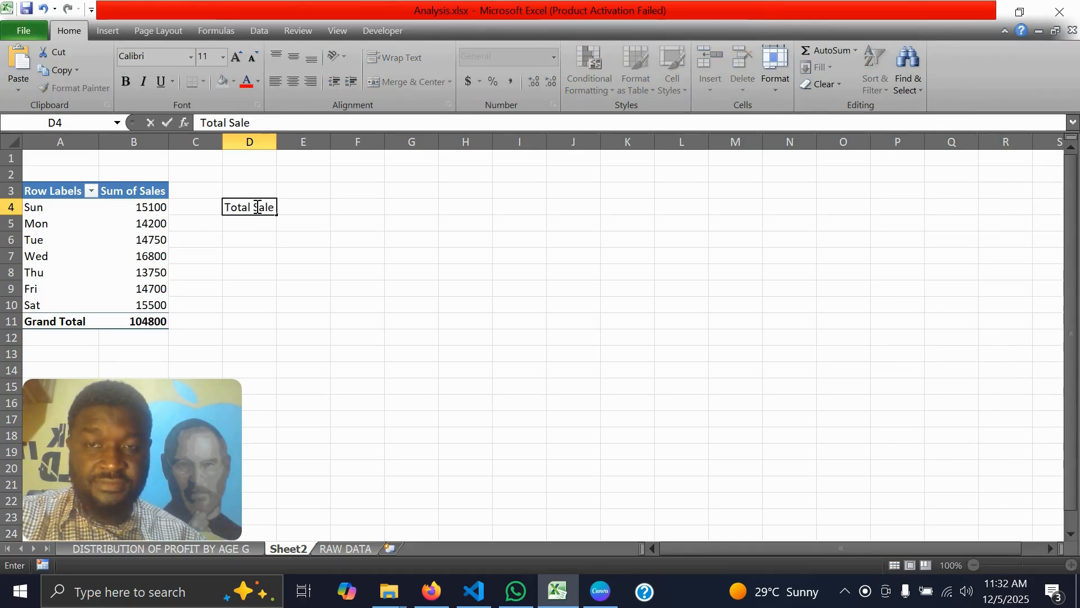
text(s)
key(Return)
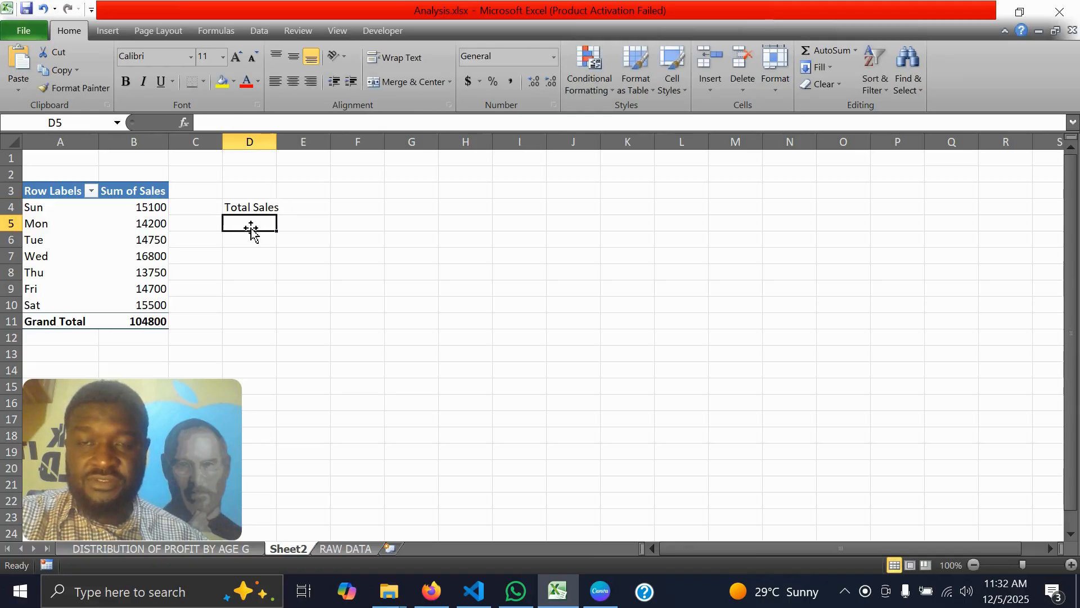
Enter a formula in cell D5 that references the PivotTable's Grand Total of sales in B11
text(=)
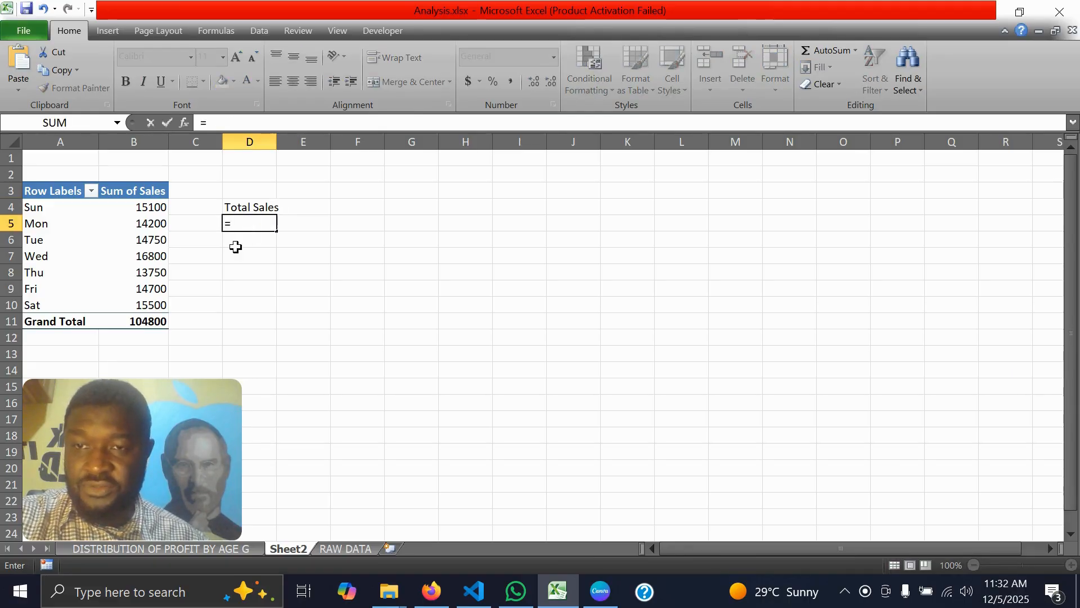
click(143, 322)
key(Return)
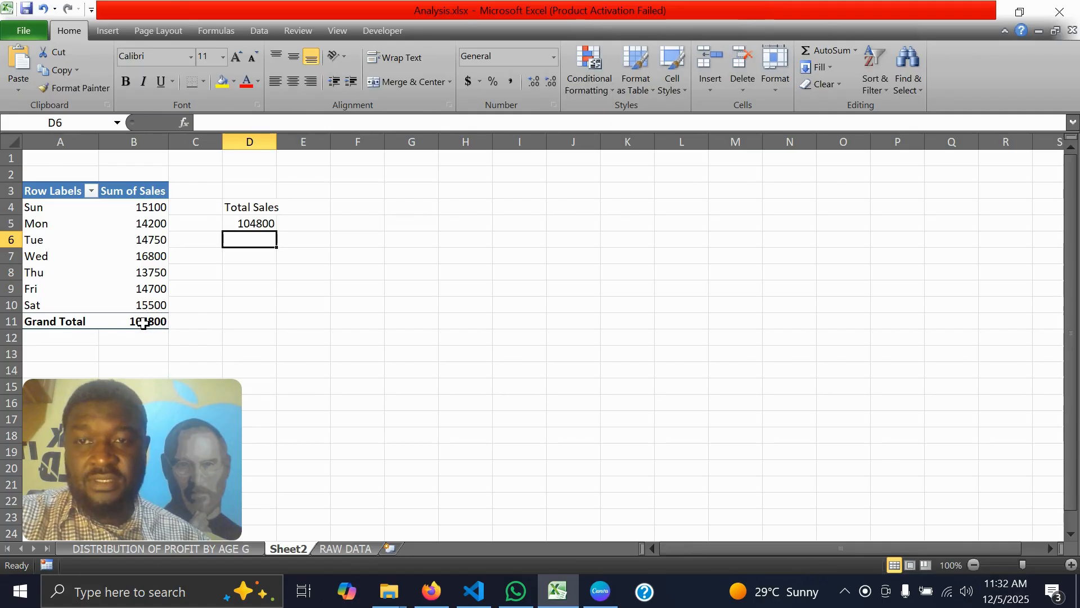
Format the total sales figure in cell D5 as dollar accounting currency
click(244, 227)
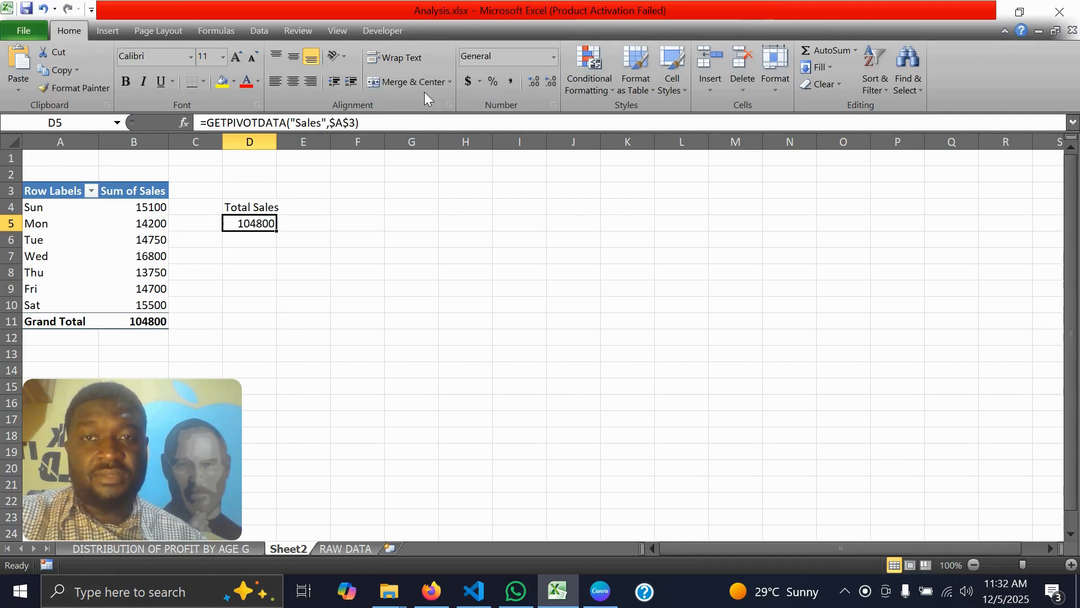
click(468, 81)
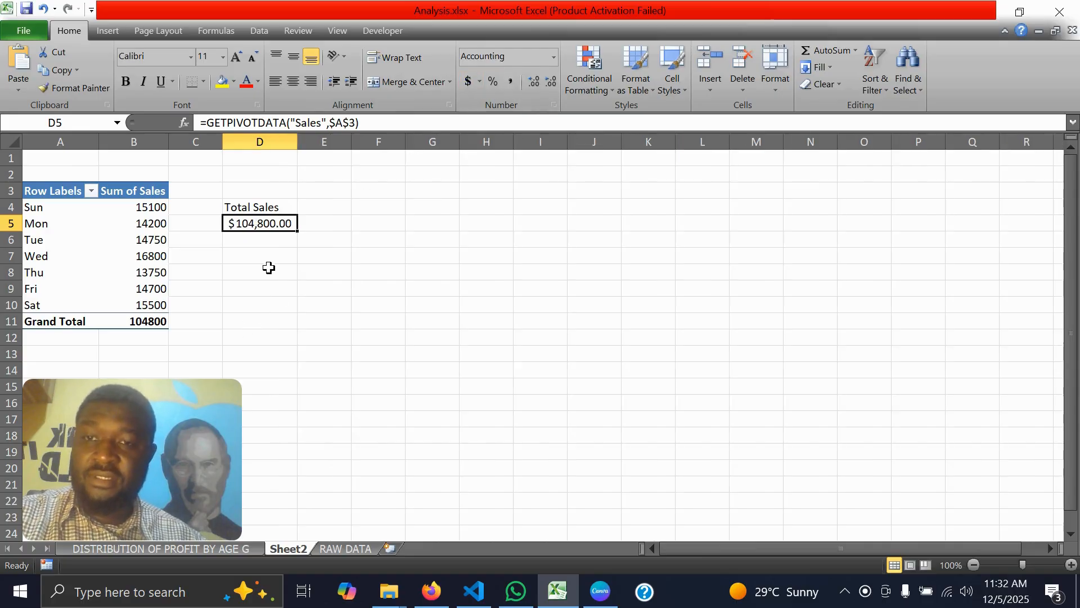
Enter the label "Wednesday" in cell D7, below the total sales figure
click(240, 258)
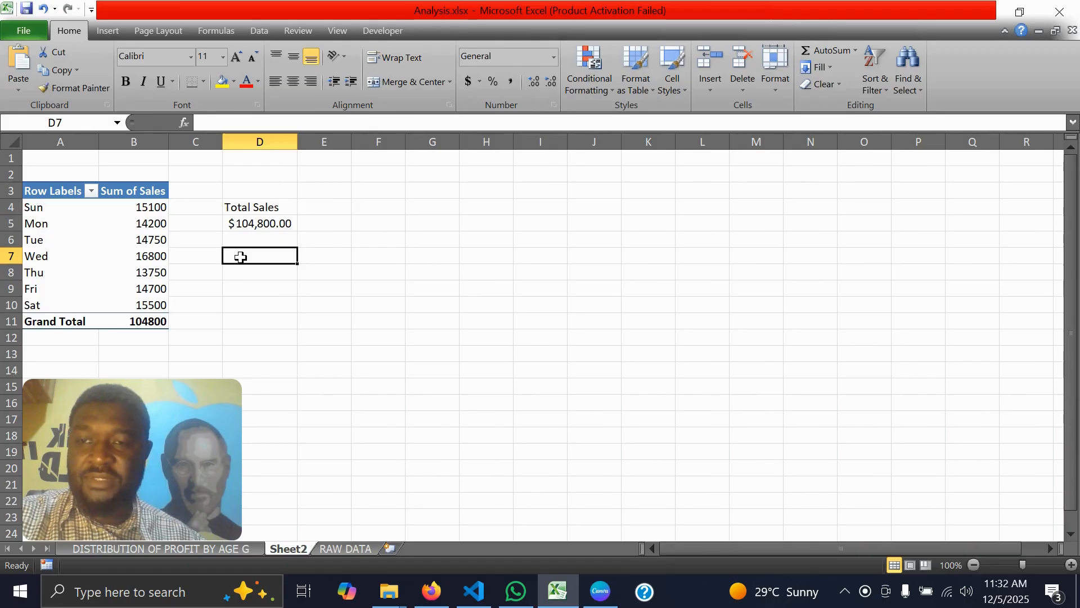
text(W)
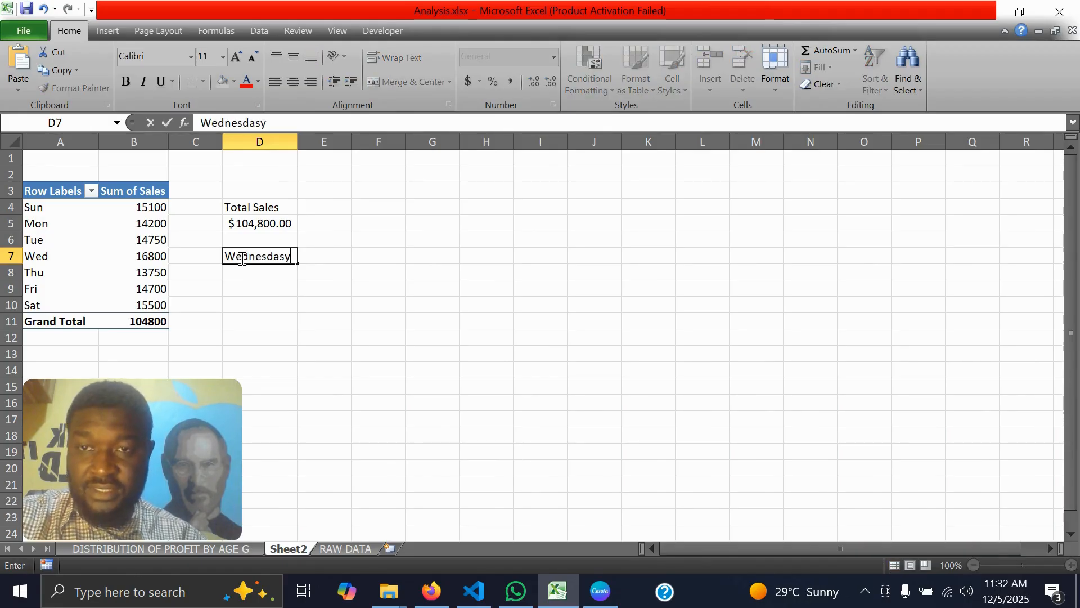
text(ednesdasy)
key(BackSpace)
key(BackSpace)
key(BackSpace)
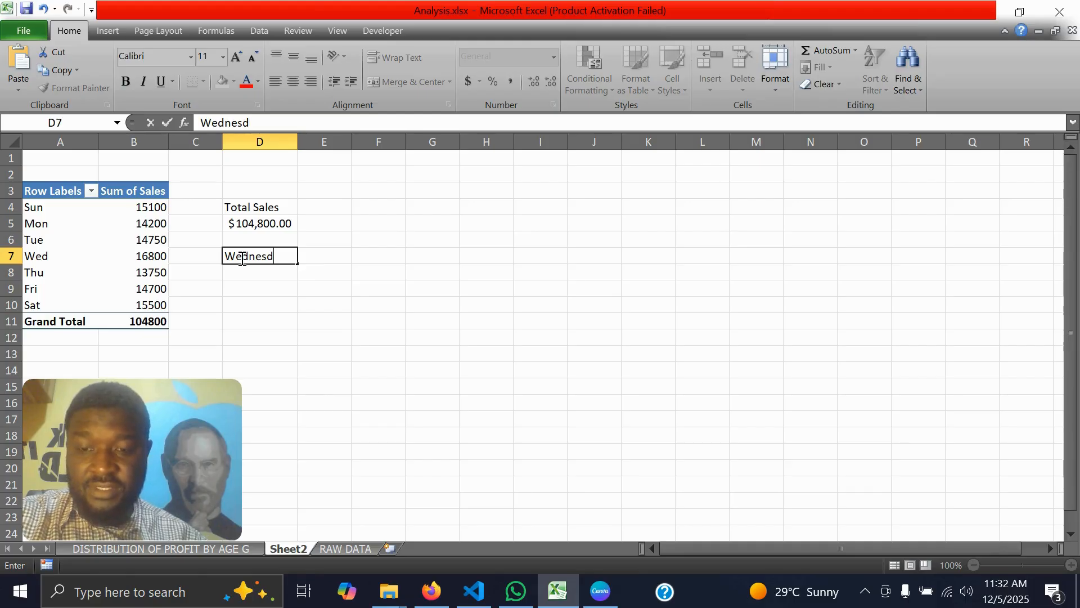
text(ay)
Enter a formula in cell E7 that references the PivotTable's Wednesday sales in B7
click(316, 258)
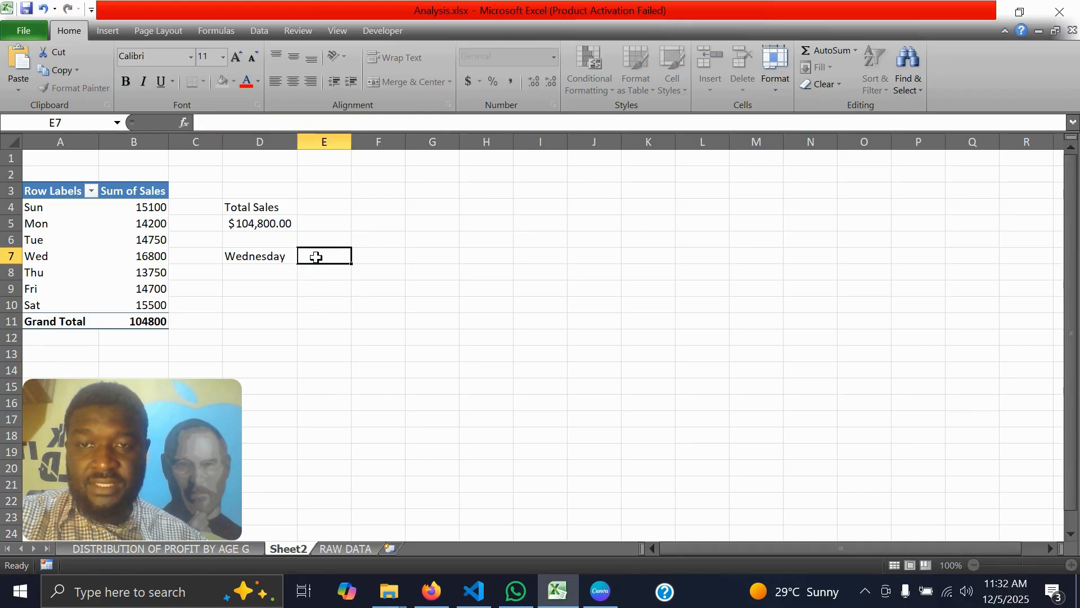
text(-)
key(BackSpace)
text(=)
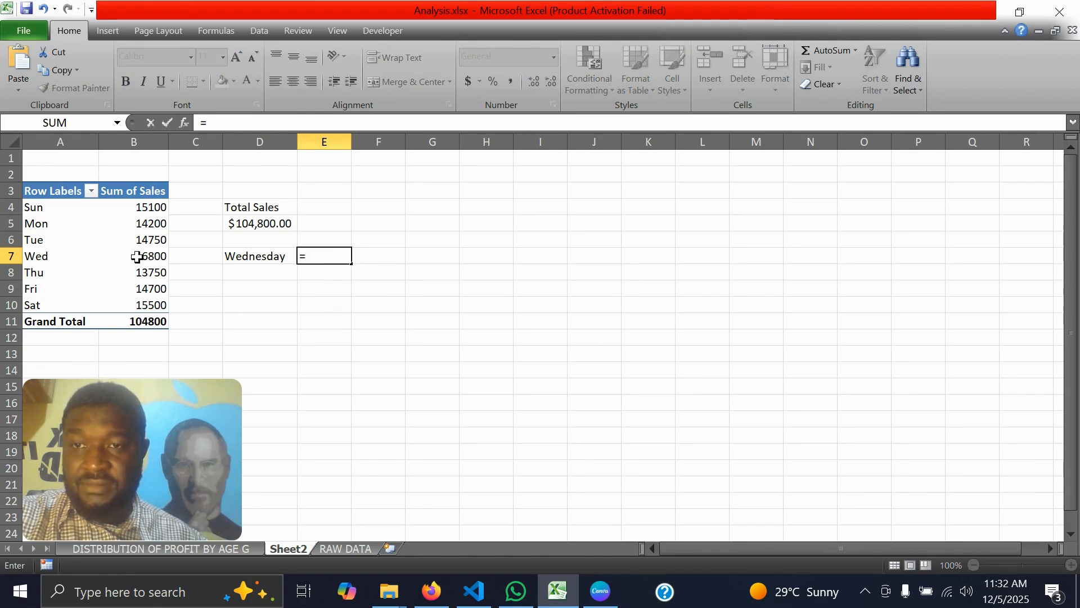
click(156, 258)
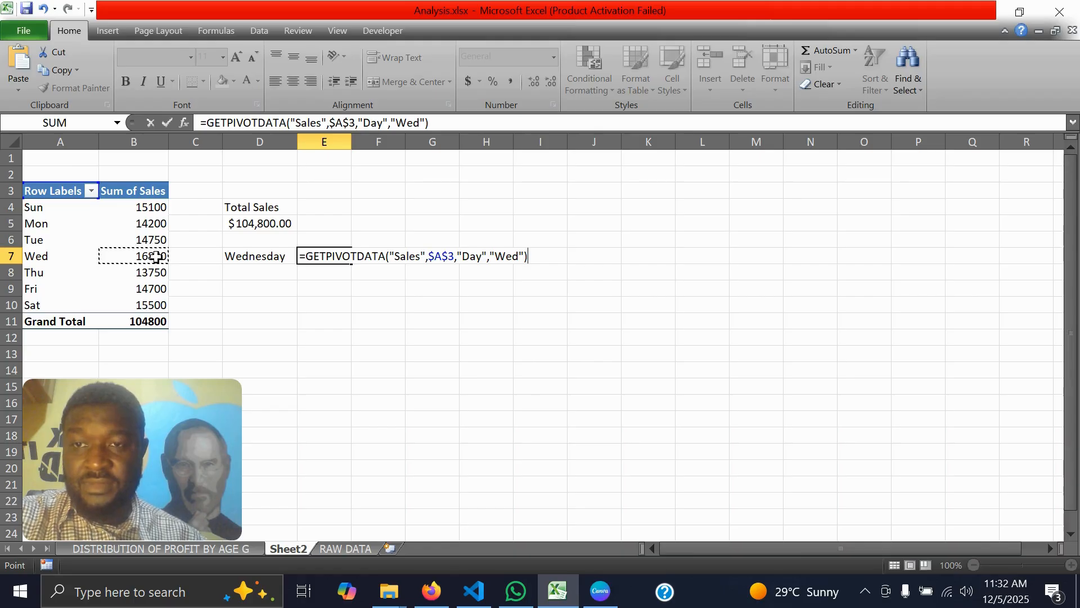
key(Return)
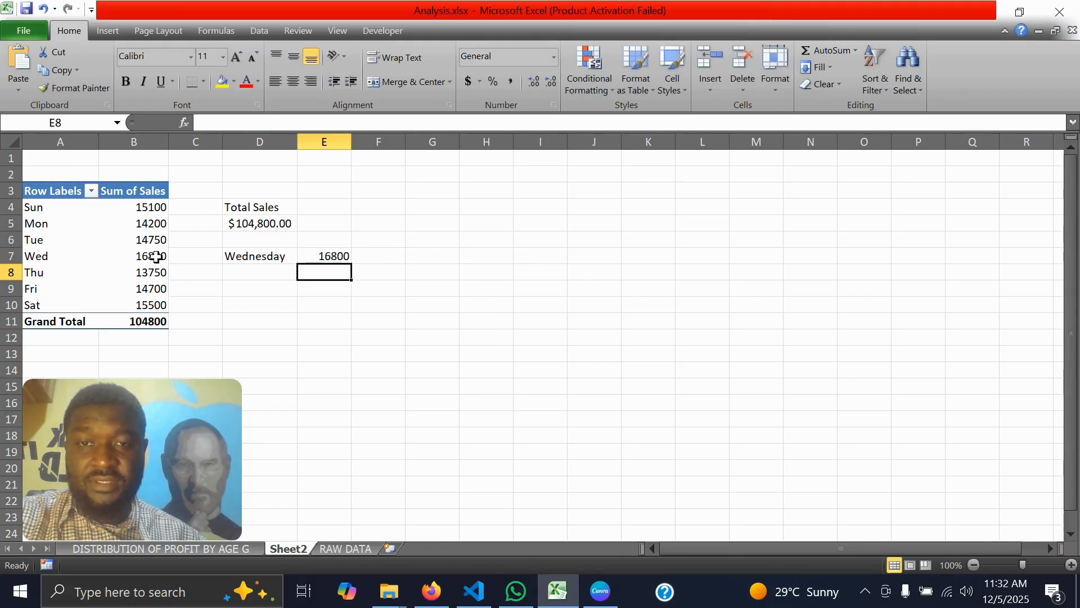
Enter the label "Other Days" in cell D8, below the Wednesday label
click(245, 274)
text(Other Day)
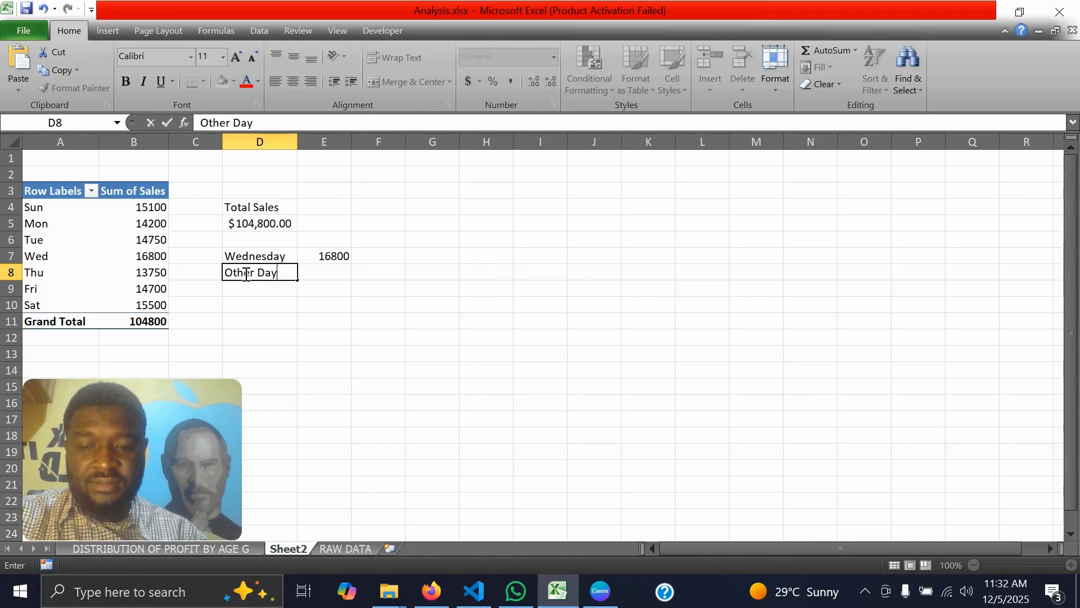
text(s)
key(Return)
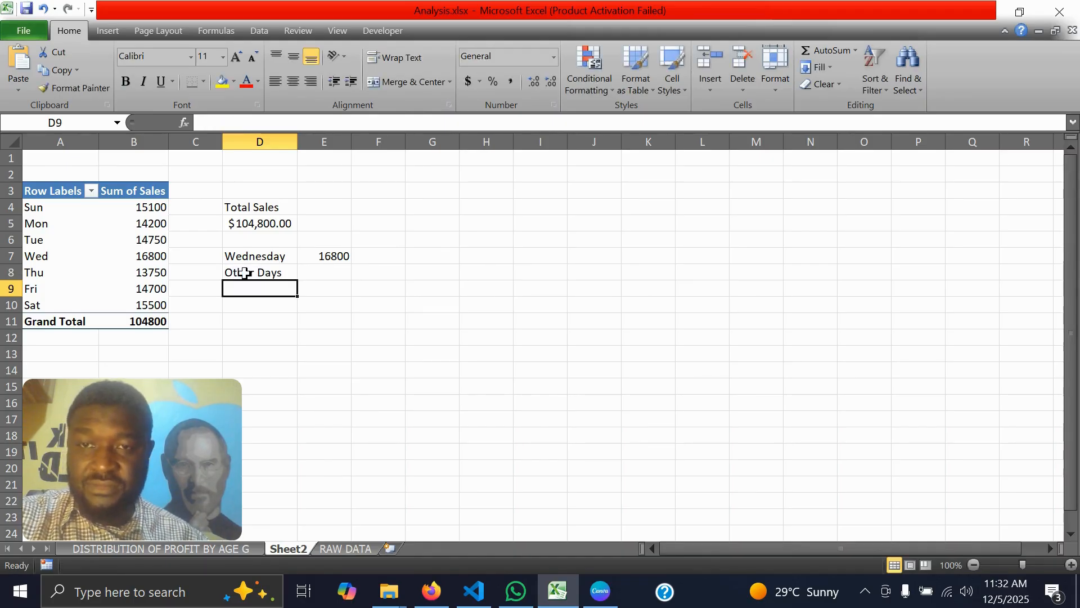
Calculate the other days' sales in E8 with =D5-E7, and format the Wednesday amount in E7 as dollar accounting currency
click(322, 272)
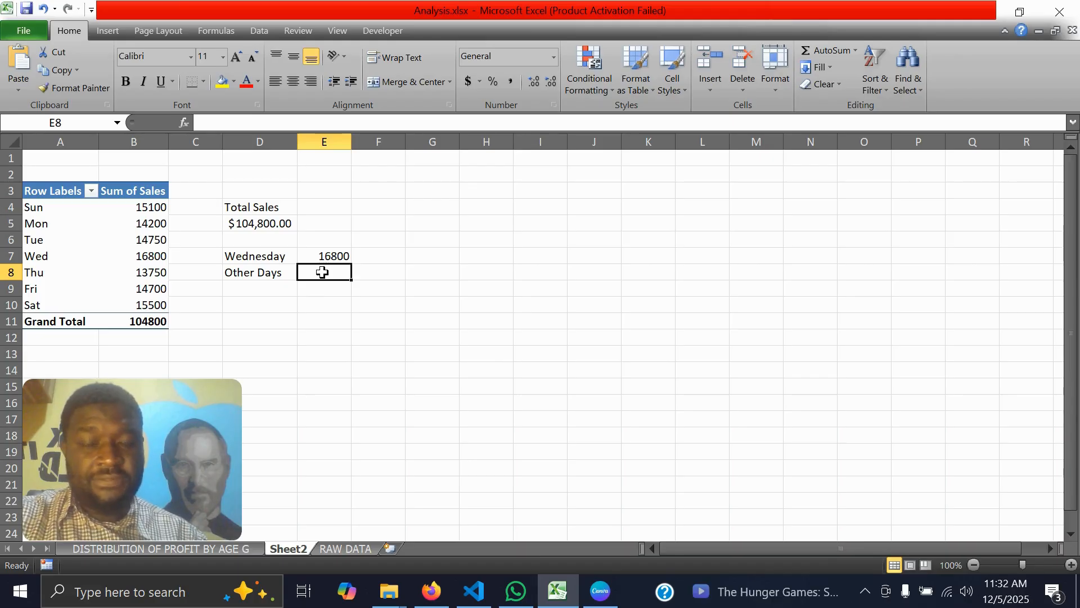
text(=)
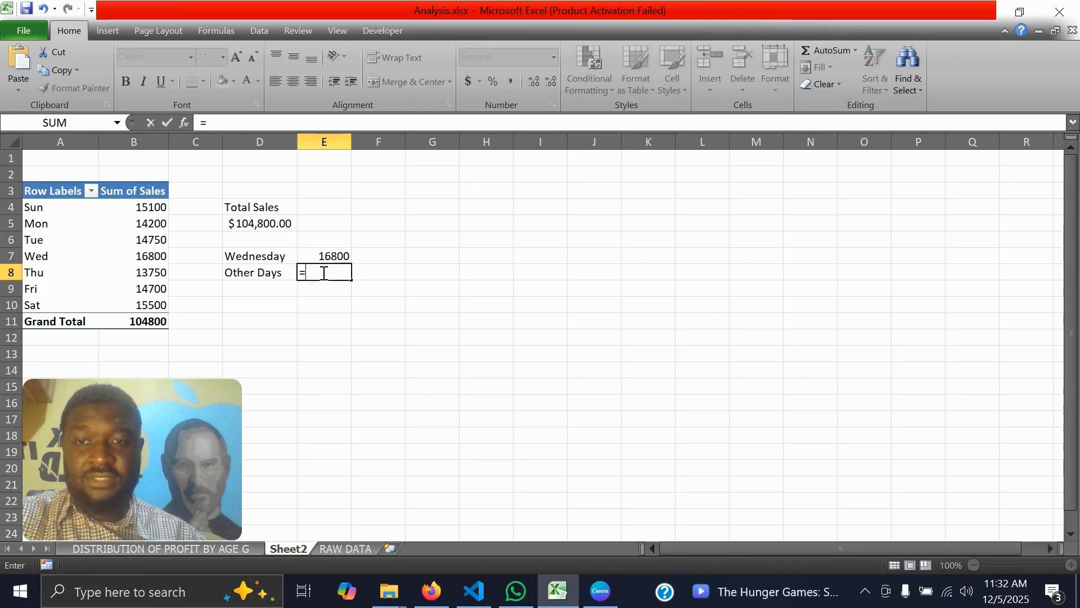
click(272, 223)
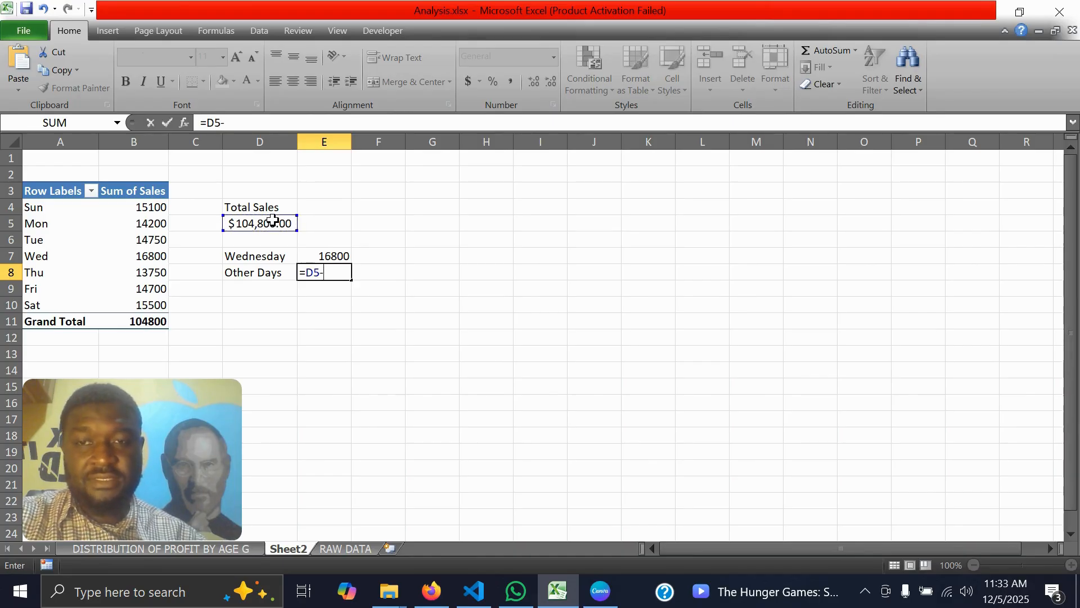
text(-)
click(321, 257)
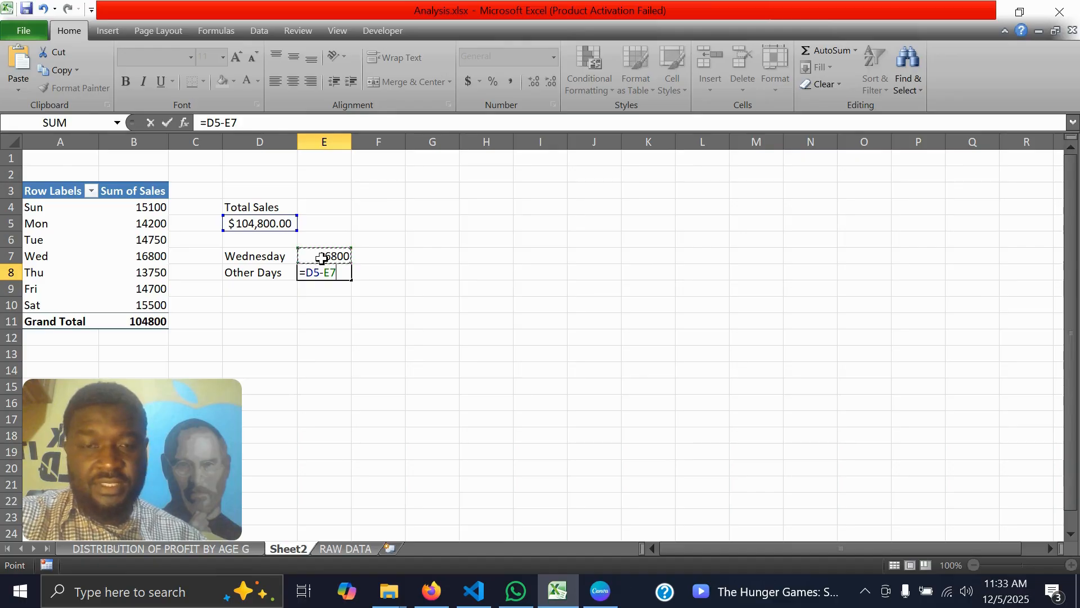
key(Return)
click(326, 258)
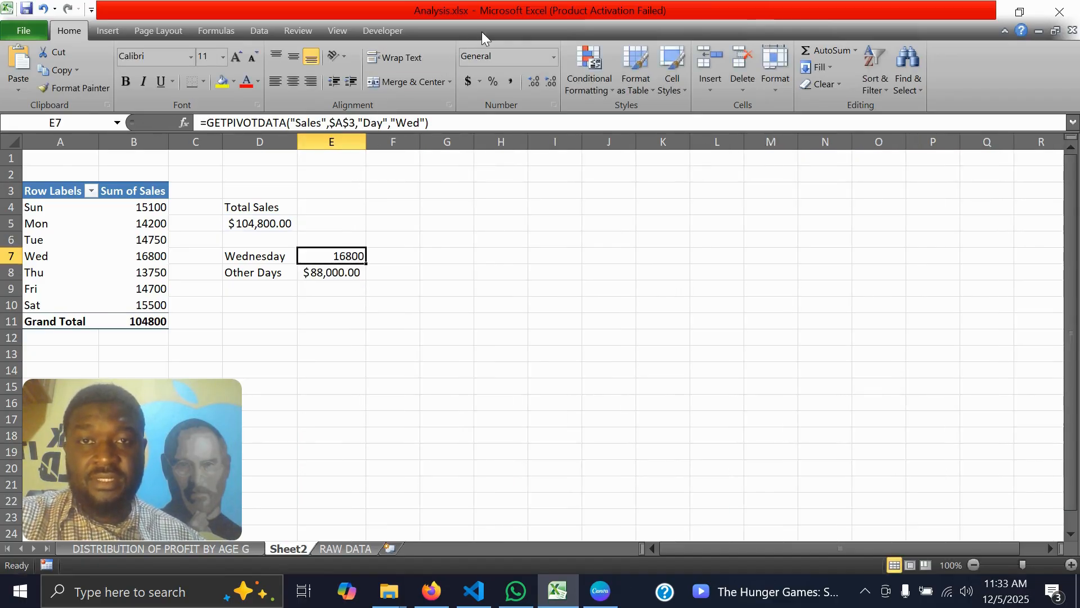
click(466, 82)
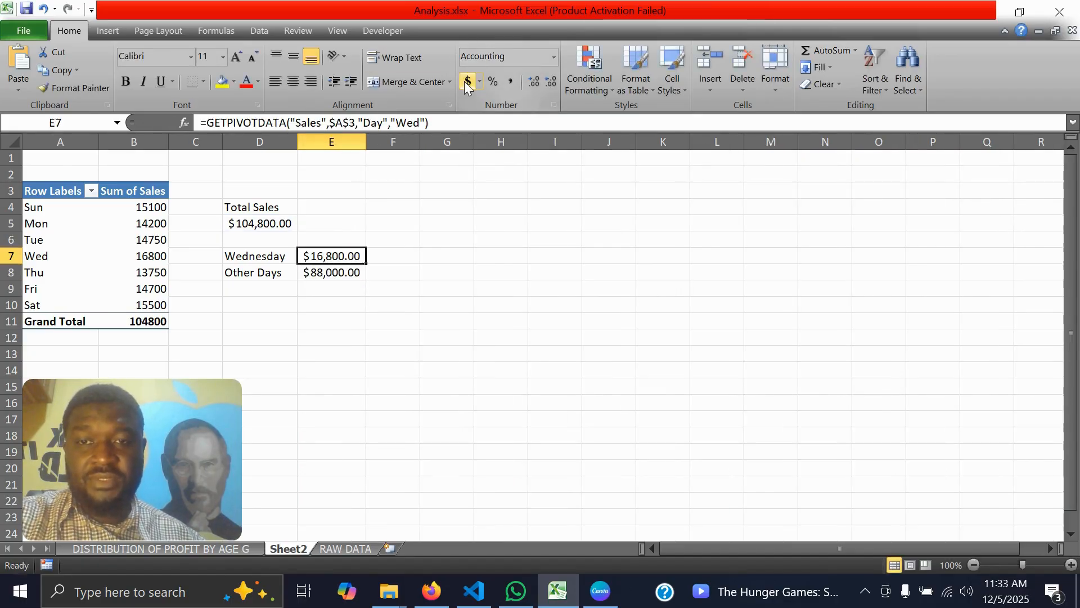
Calculate Wednesday's share of total sales in cell F7 with the formula =E7/$D$5
click(401, 259)
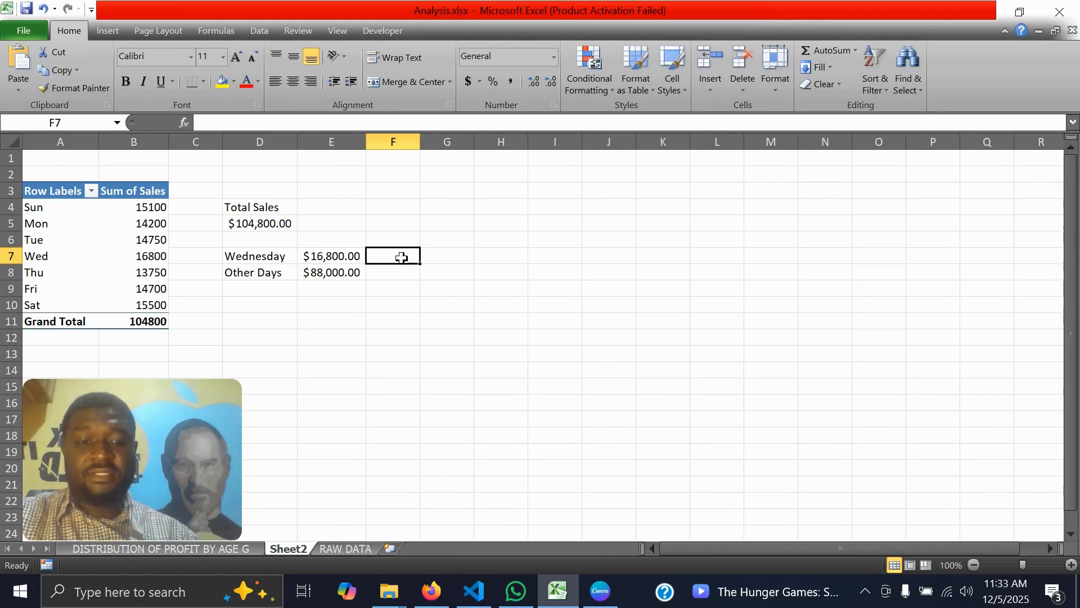
text(=)
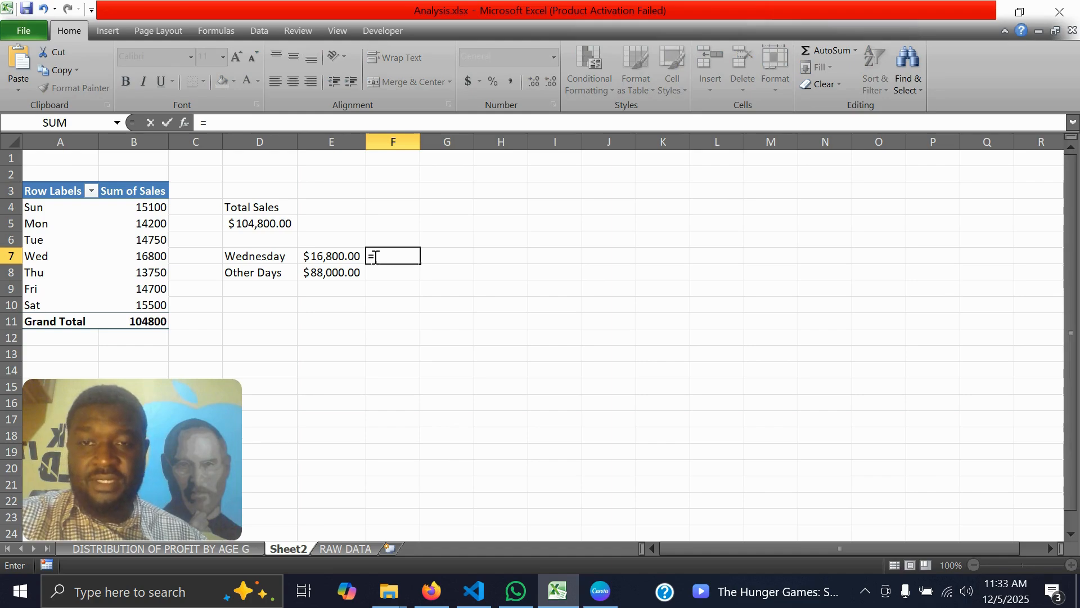
click(332, 260)
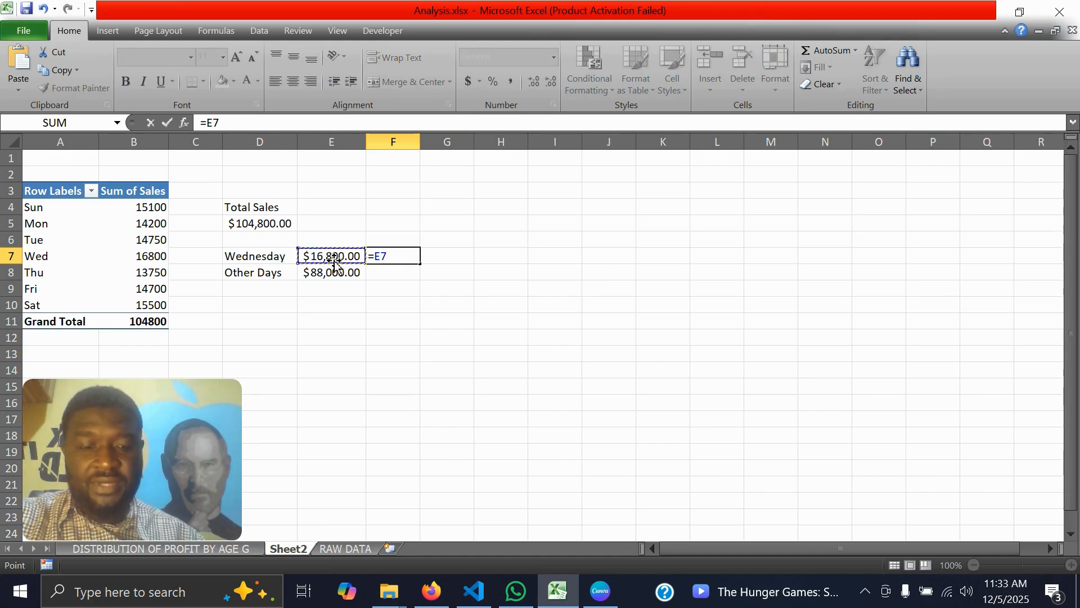
text(/)
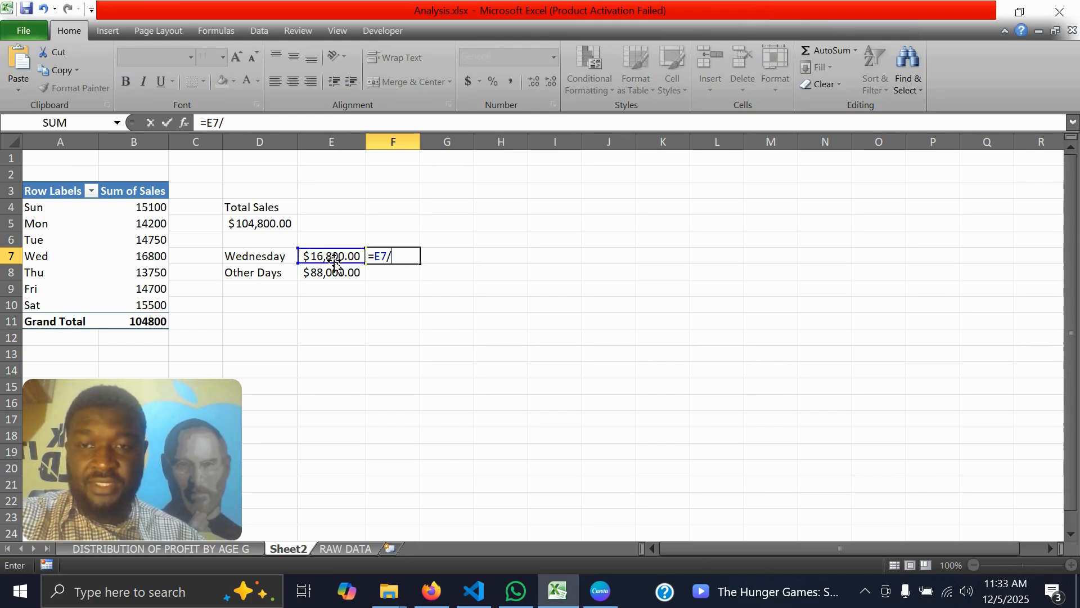
click(273, 225)
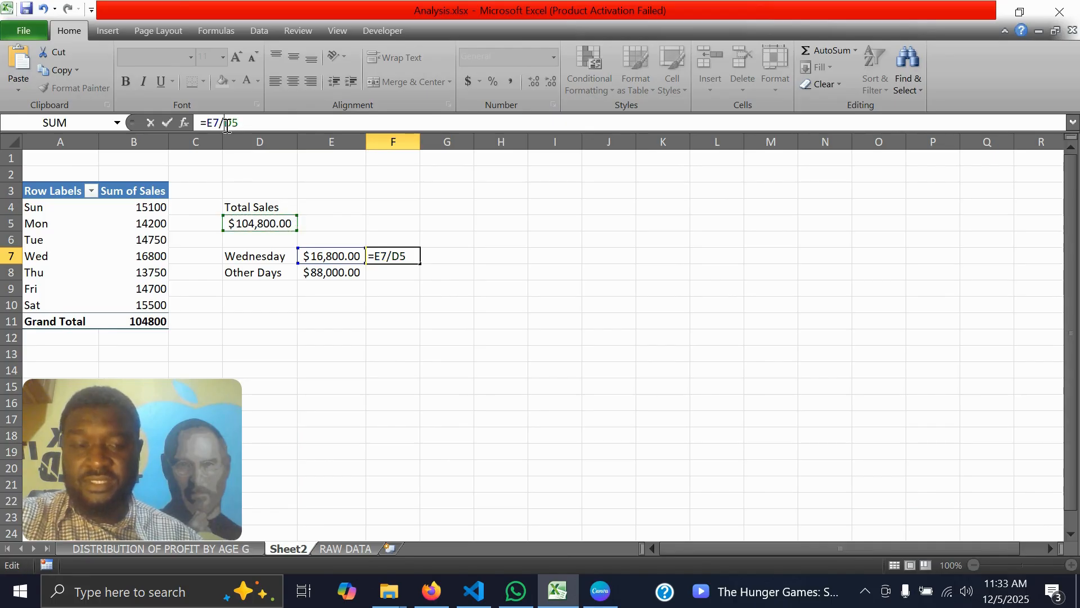
text($D$)
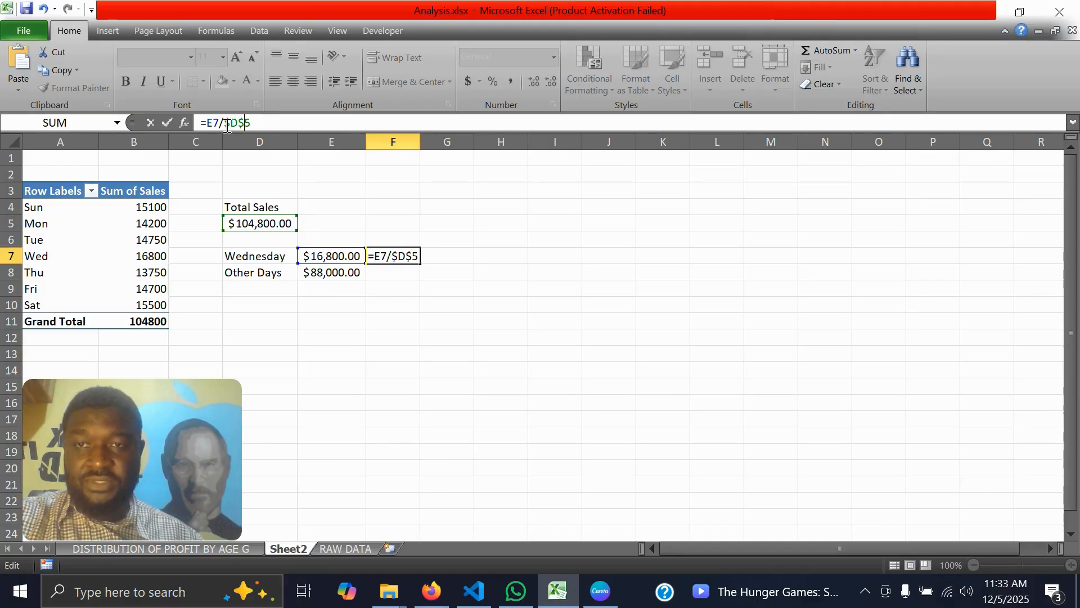
key(Return)
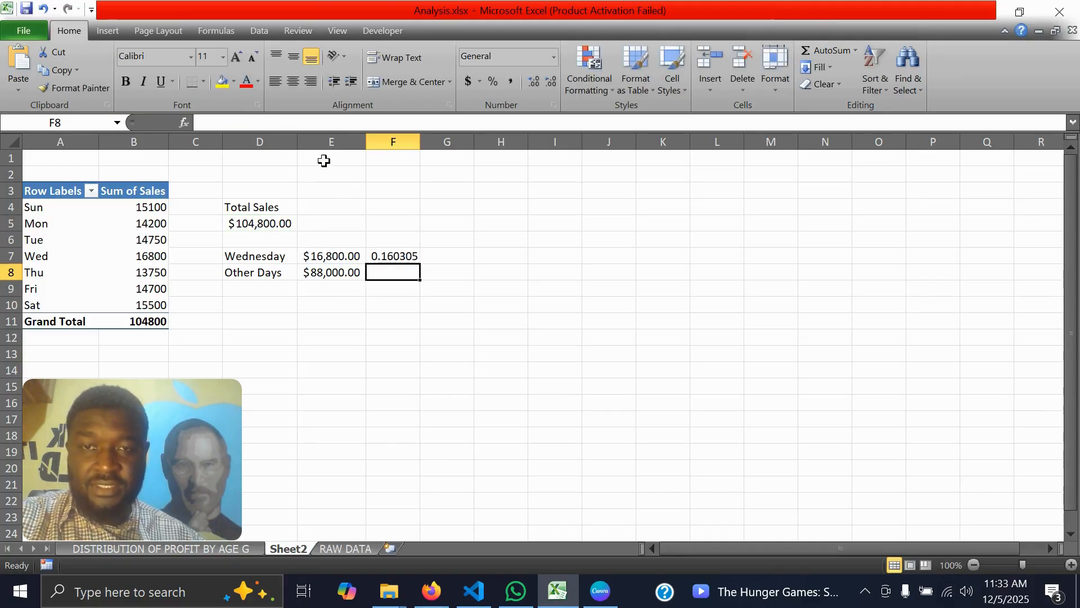
Copy the share formula from F7 down to F8 and format both cells as percentages with two decimal places
click(398, 254)
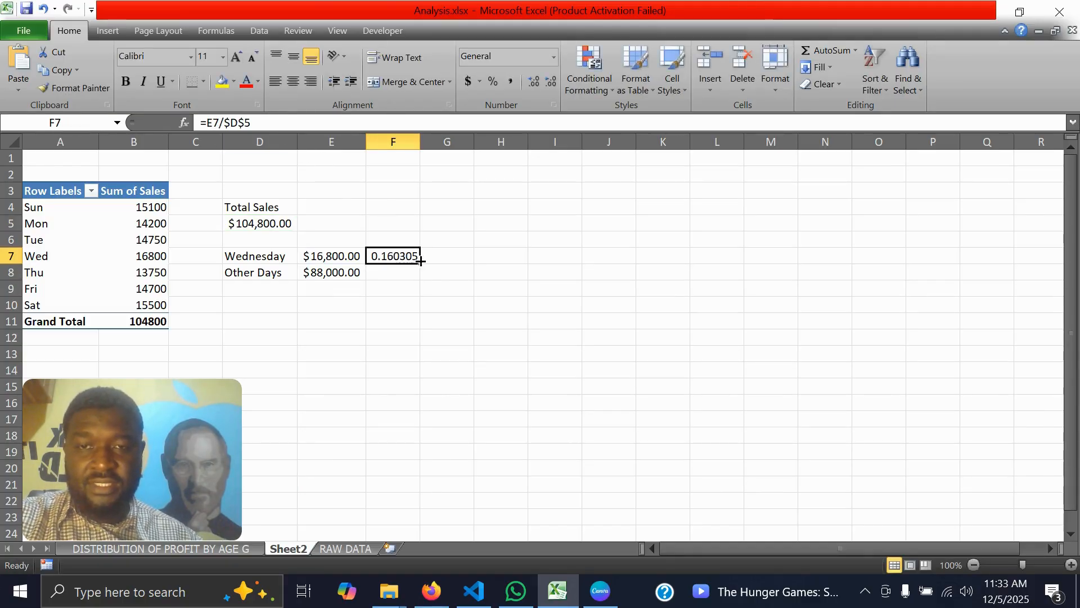
drag(420, 261, 422, 276)
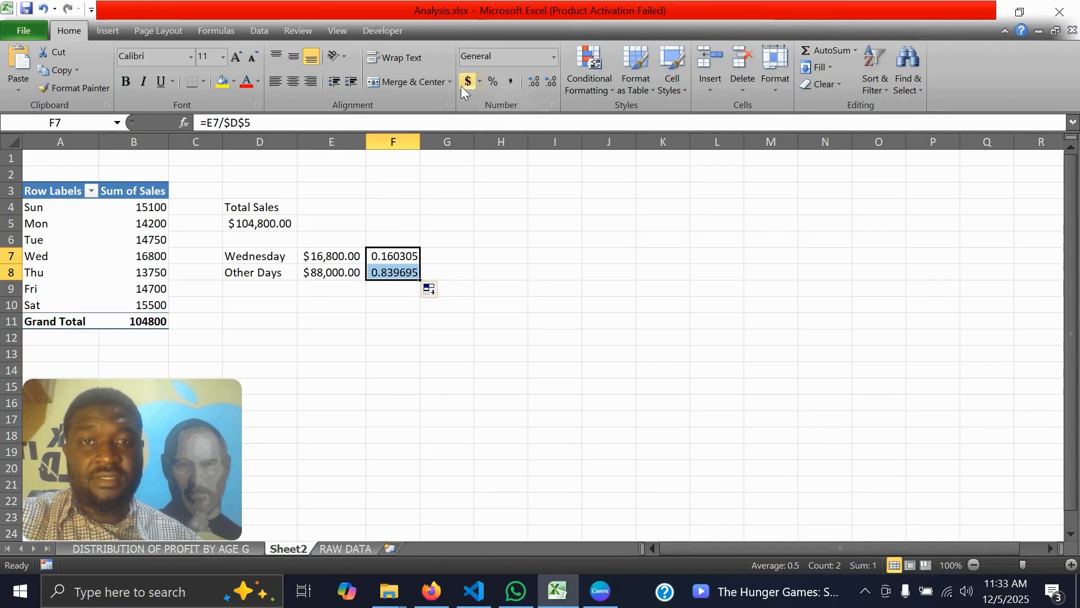
click(493, 81)
click(533, 82)
click(533, 82)
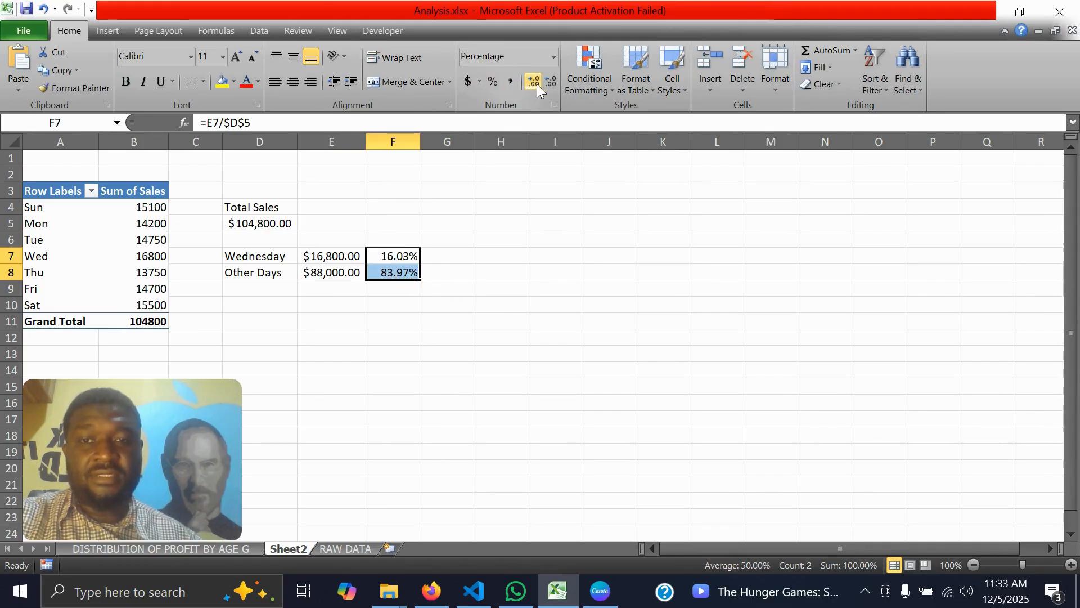
click(462, 321)
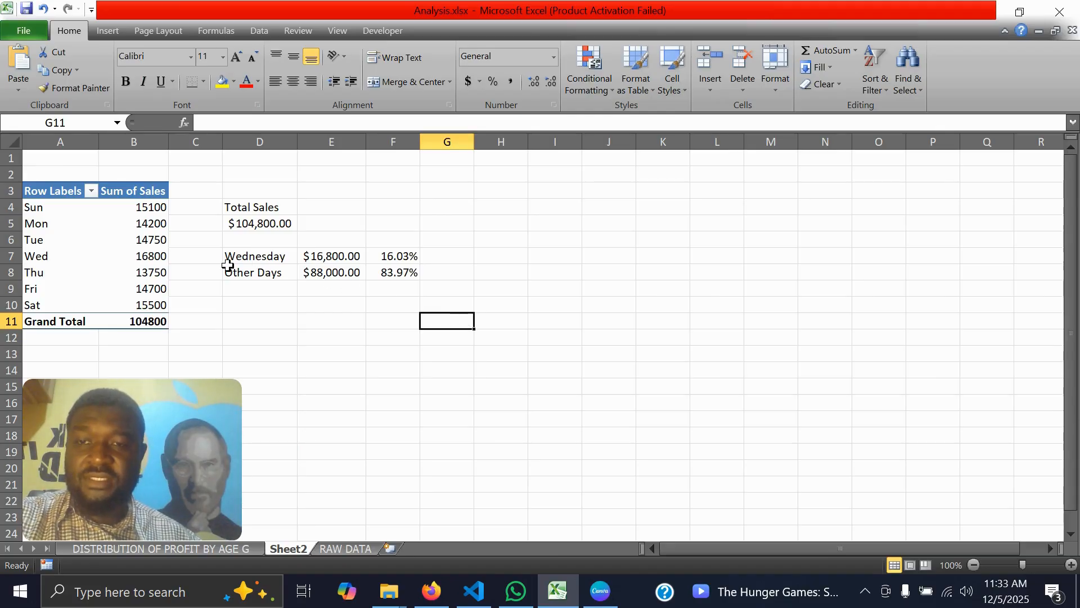
Insert a doughnut chart from the labels in D7:D8 and the percentages in F7:F8, and move it clear of the data
drag(239, 256, 269, 274)
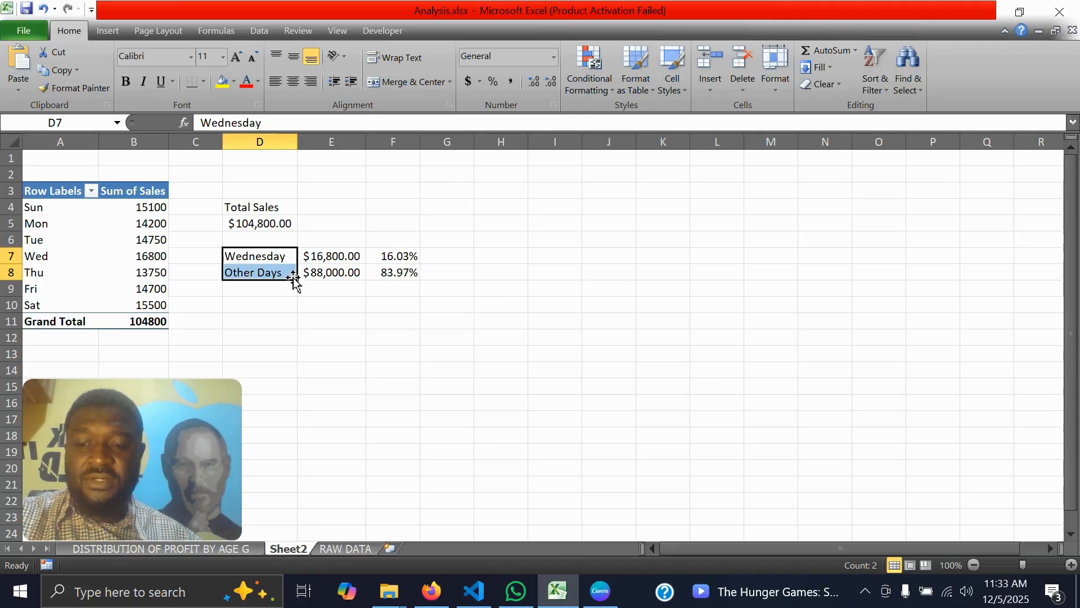
ctrl+drag(392, 256, 398, 273)
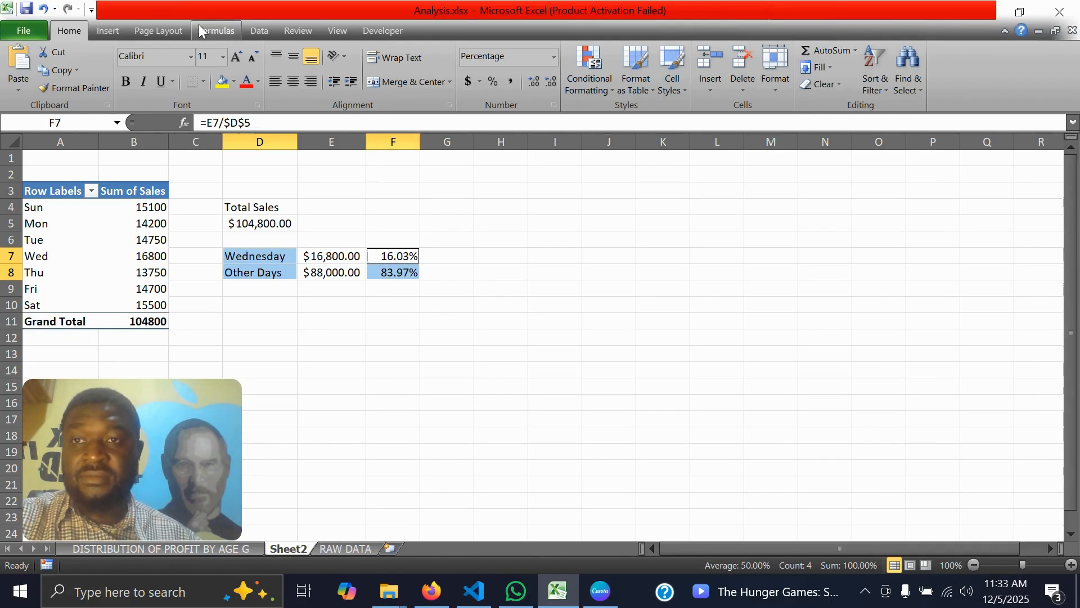
click(107, 31)
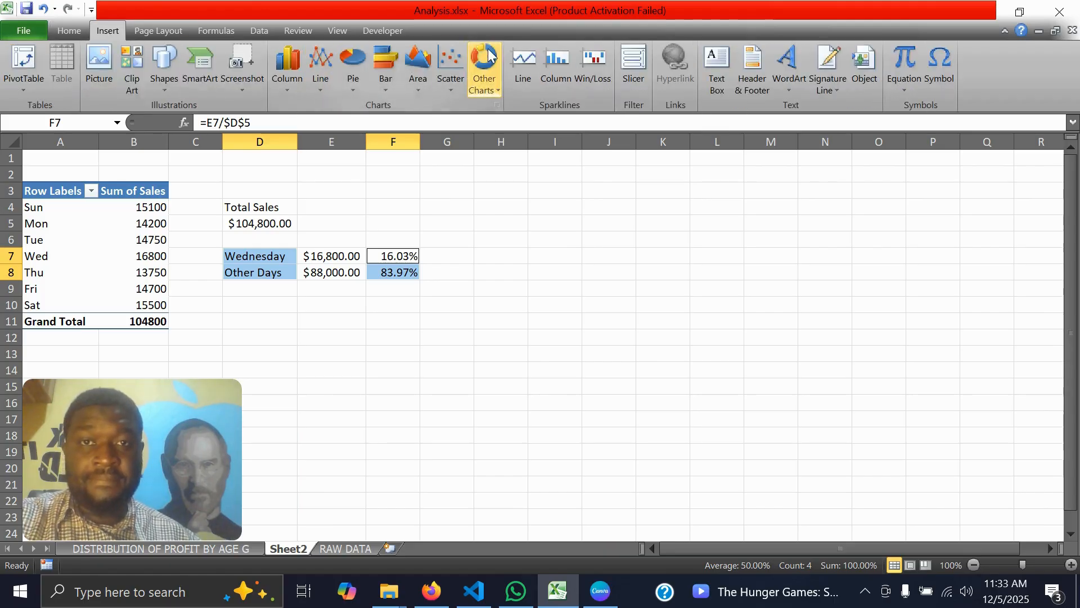
click(487, 91)
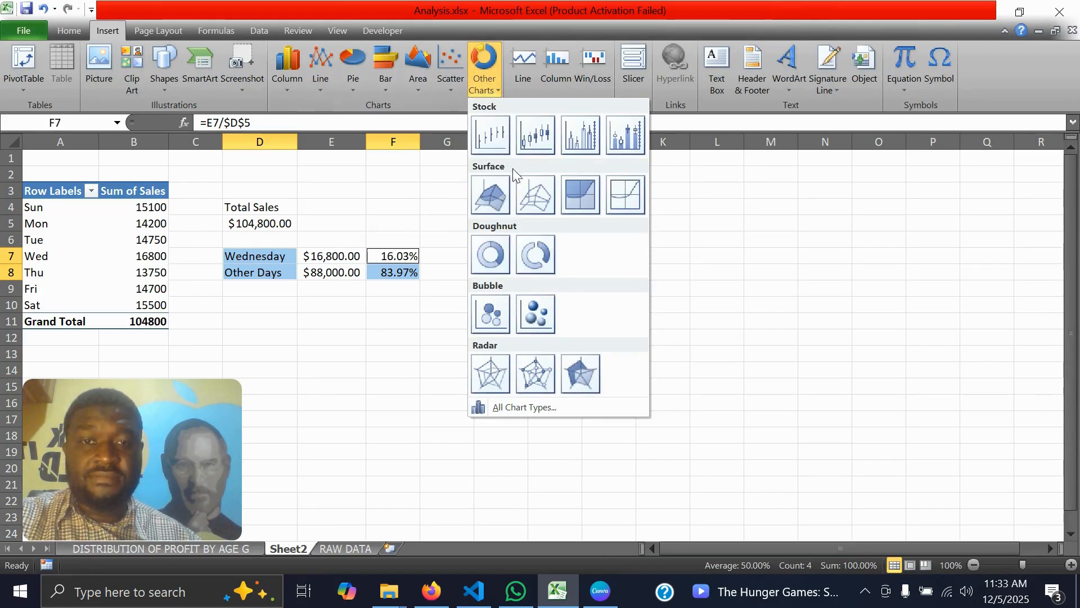
click(489, 254)
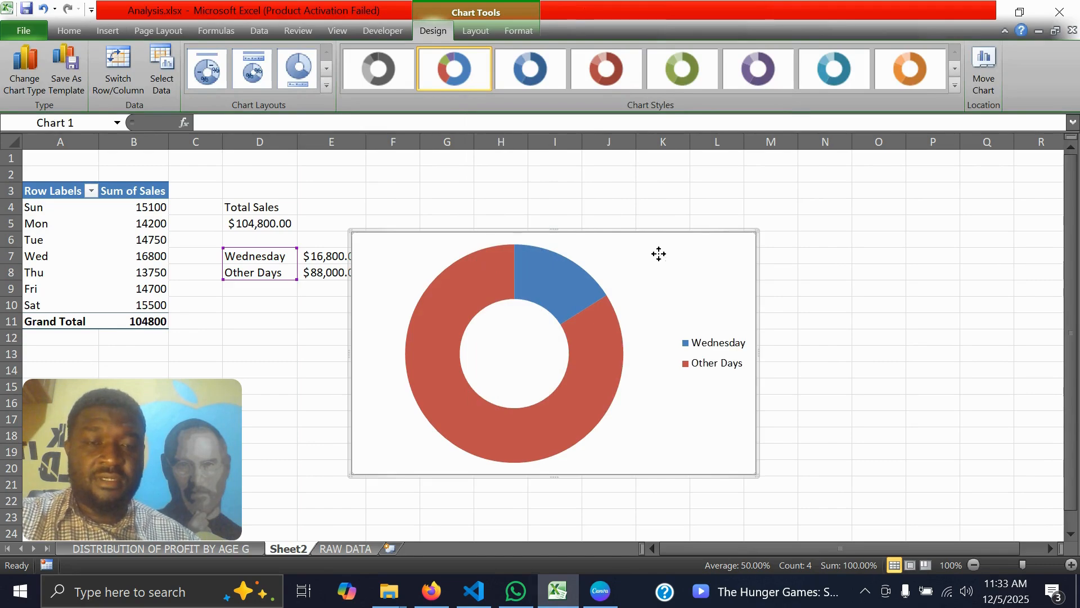
drag(659, 253, 808, 189)
Add data labels to the doughnut chart of Wednesday versus other days
click(698, 234)
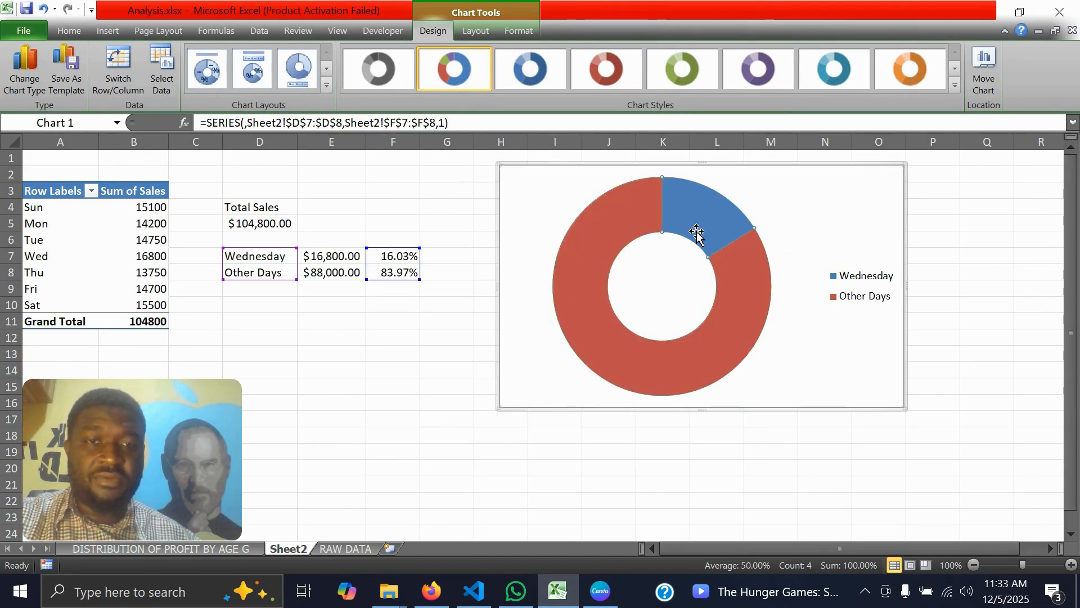
right_click(698, 234)
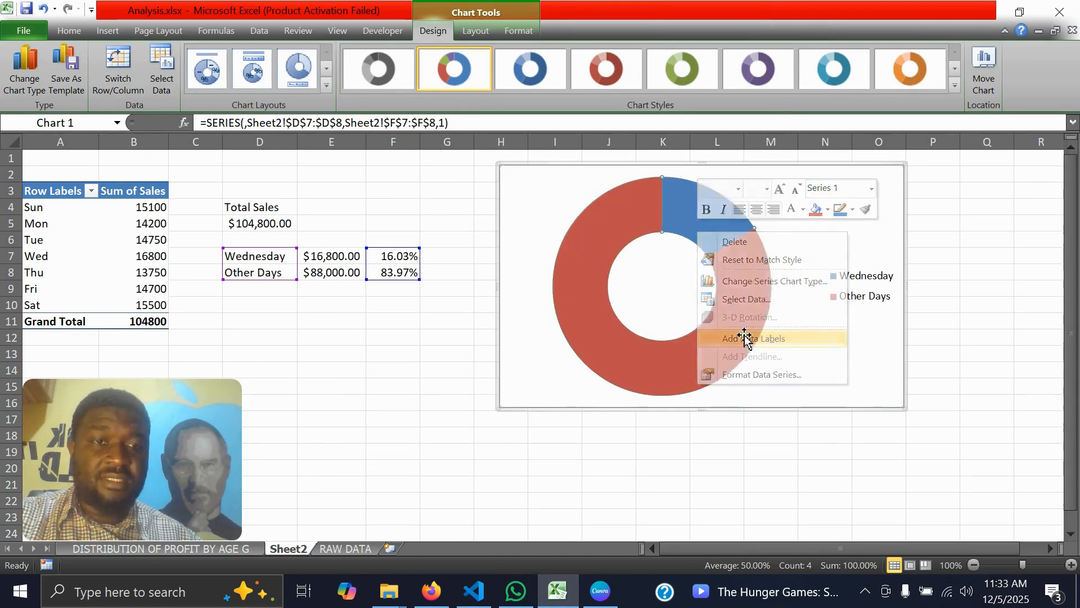
click(746, 338)
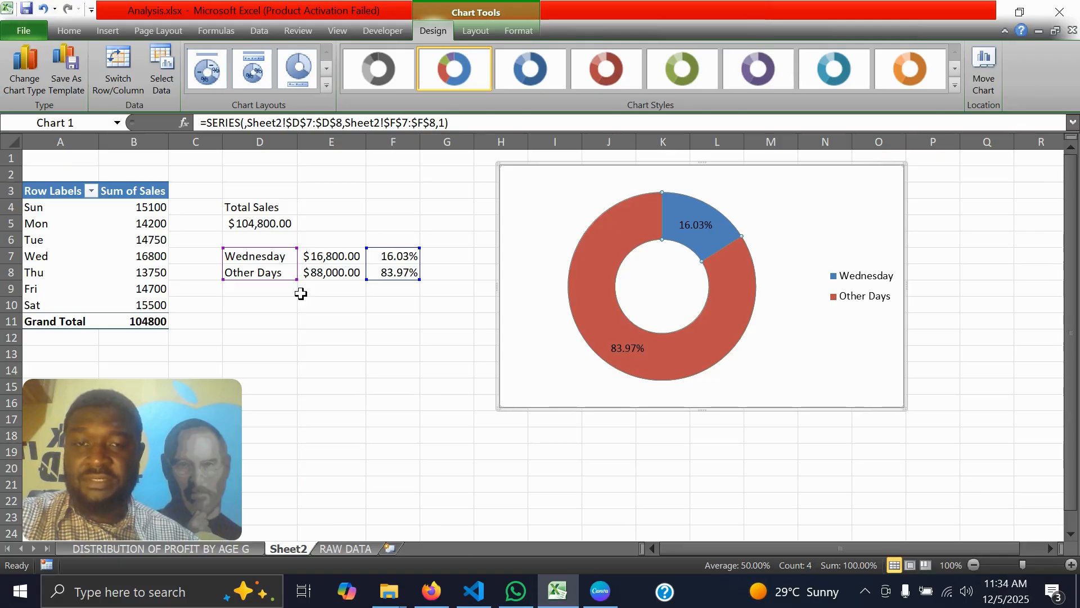
click(285, 321)
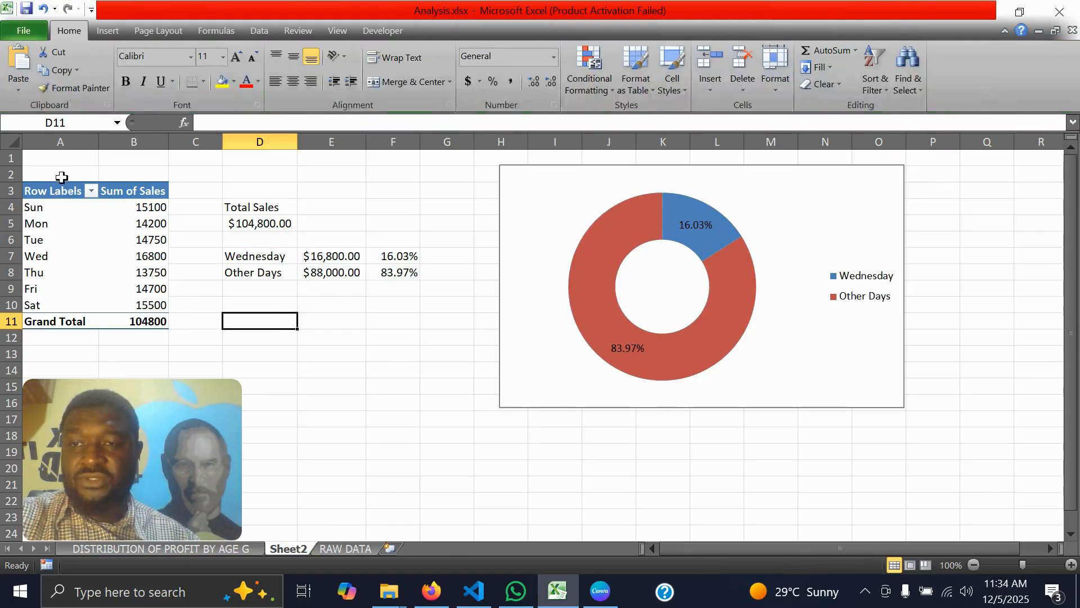
Insert a clustered bar PivotChart from the daily sales PivotTable and move it below the summary figures
click(41, 193)
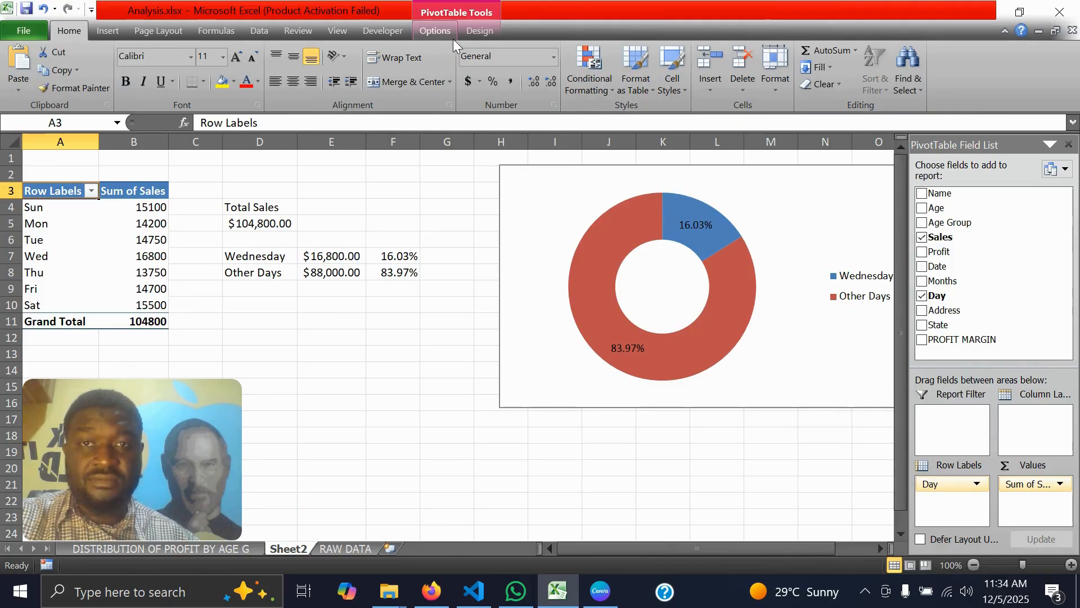
click(450, 35)
click(817, 69)
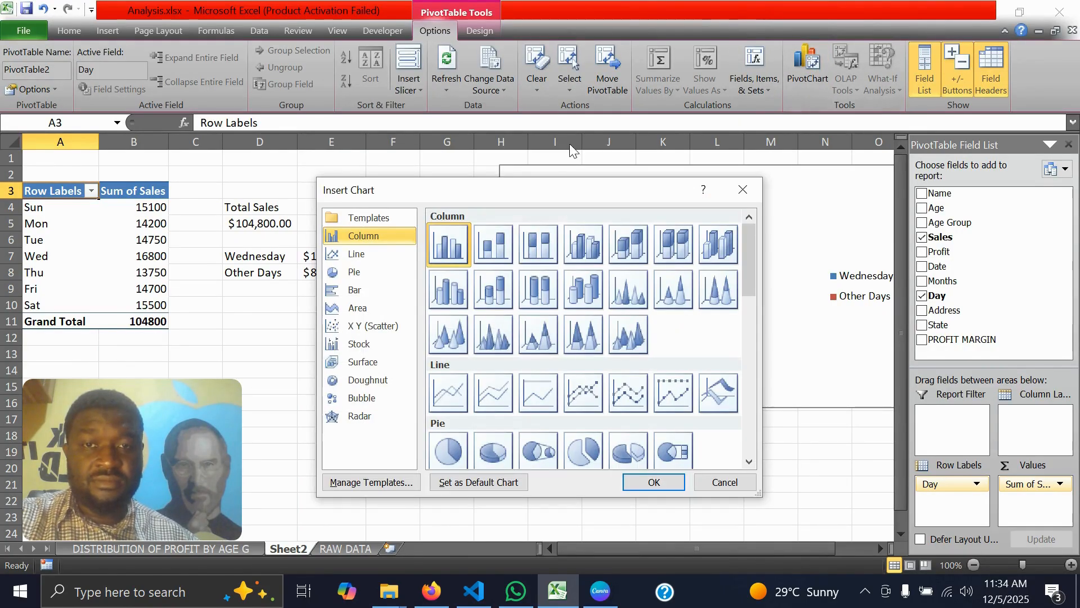
click(355, 290)
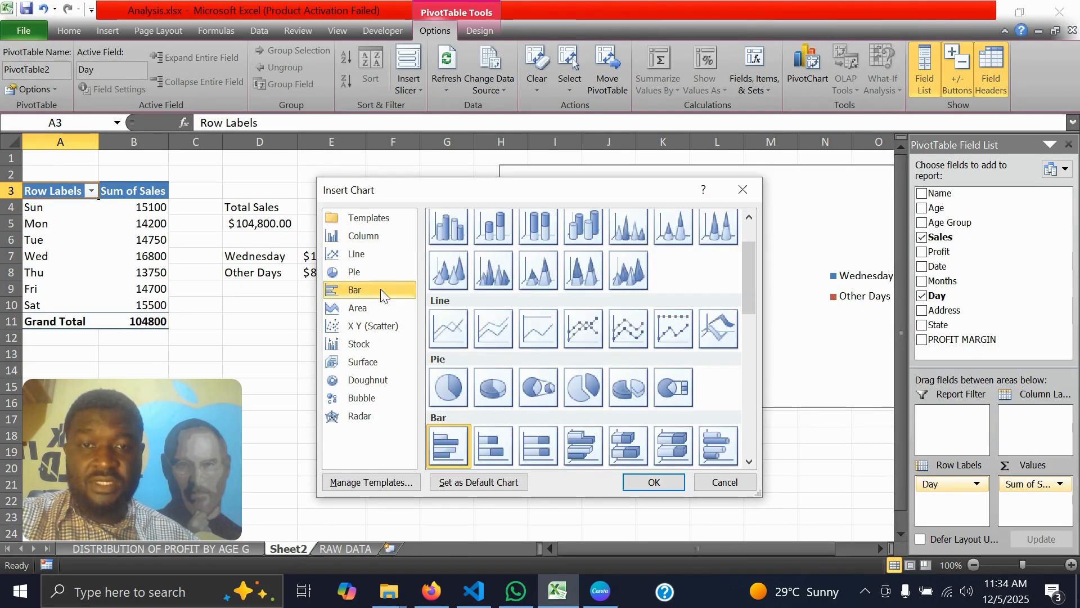
click(654, 482)
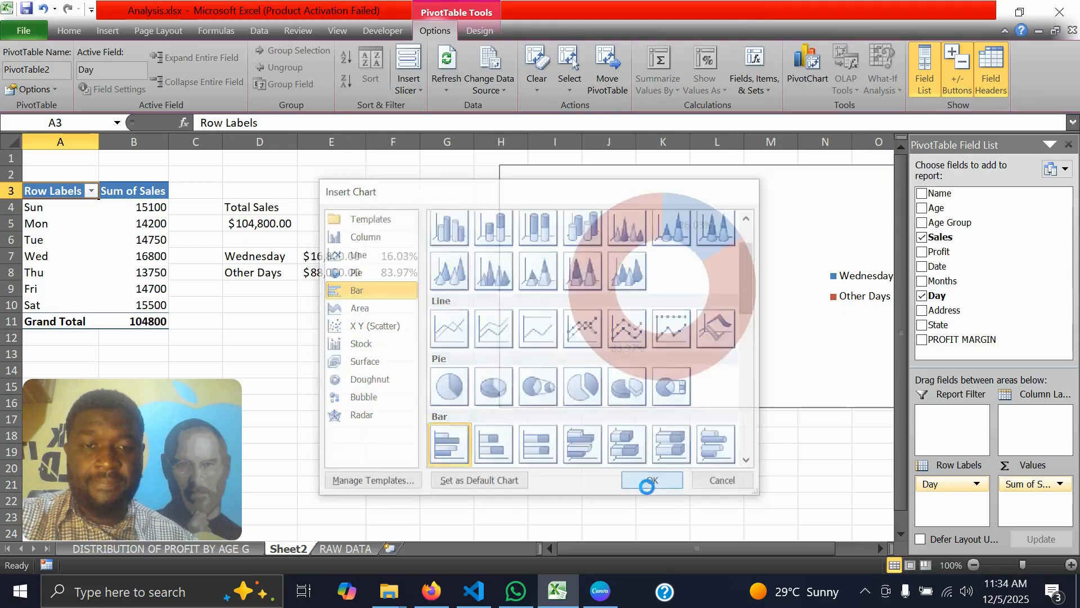
drag(407, 251, 462, 380)
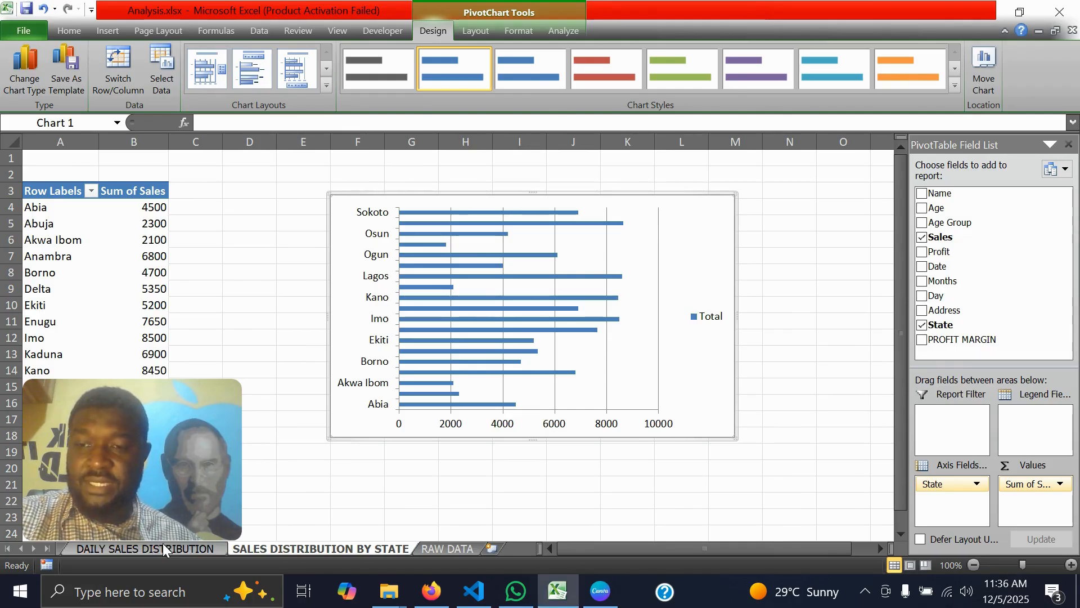
Review the PivotTables and charts on the profit by age group, daily sales and sales by state sheets
click(22, 548)
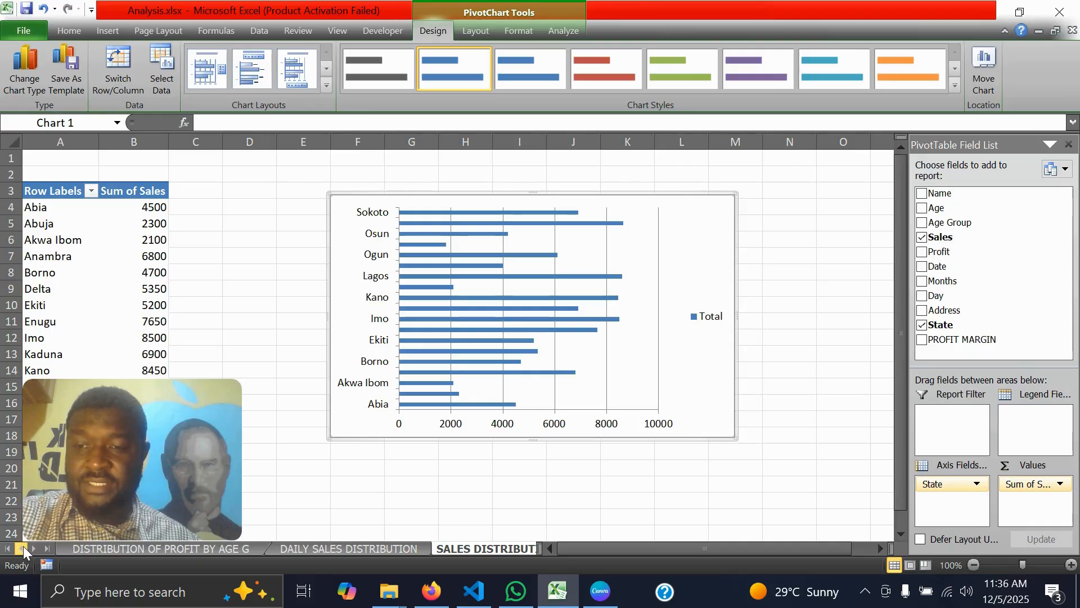
click(132, 550)
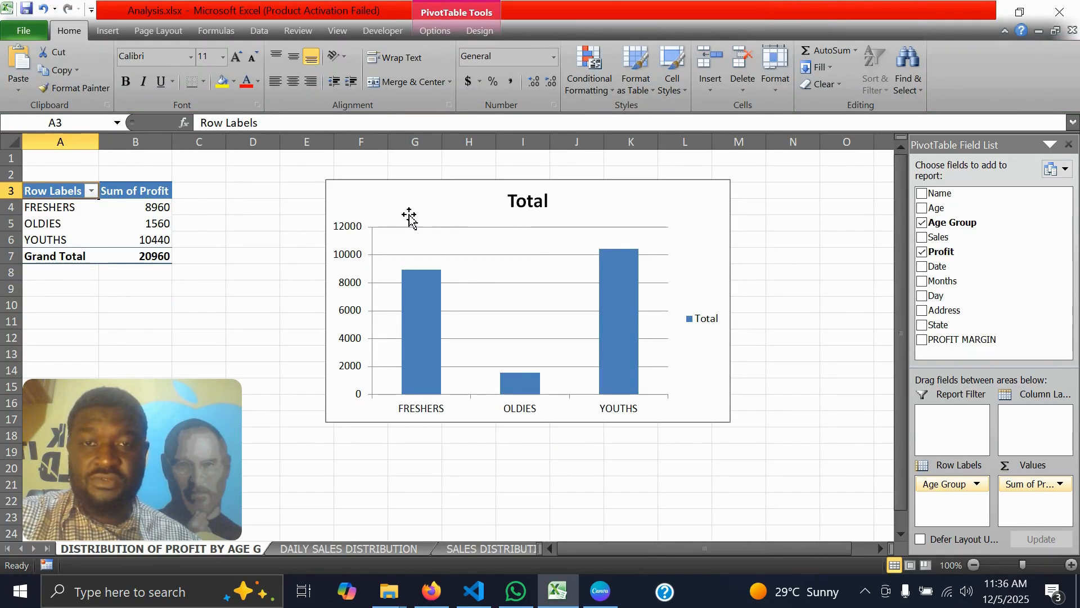
click(316, 550)
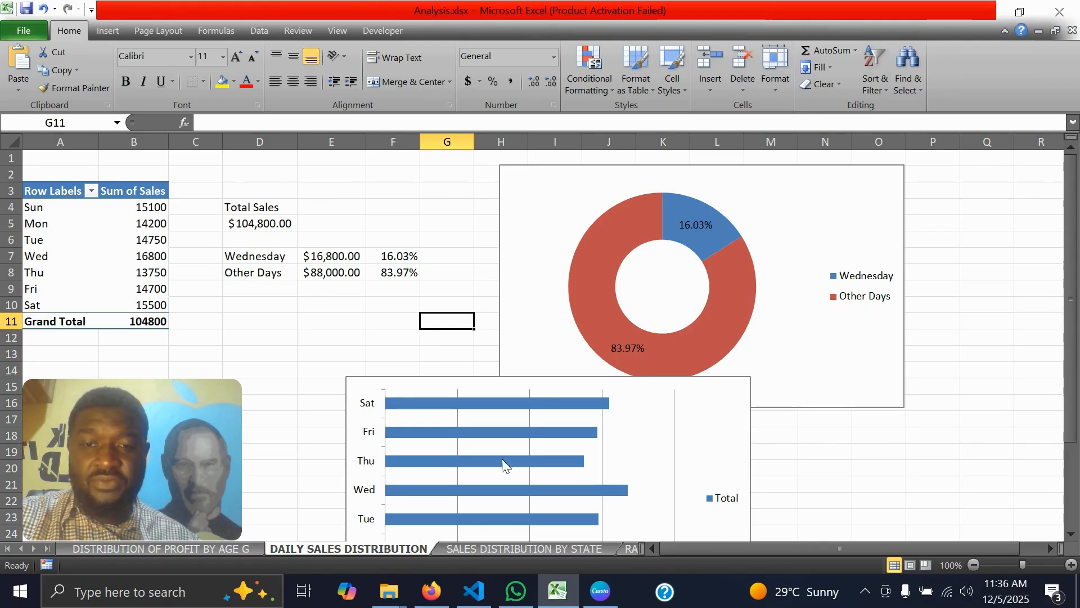
click(481, 553)
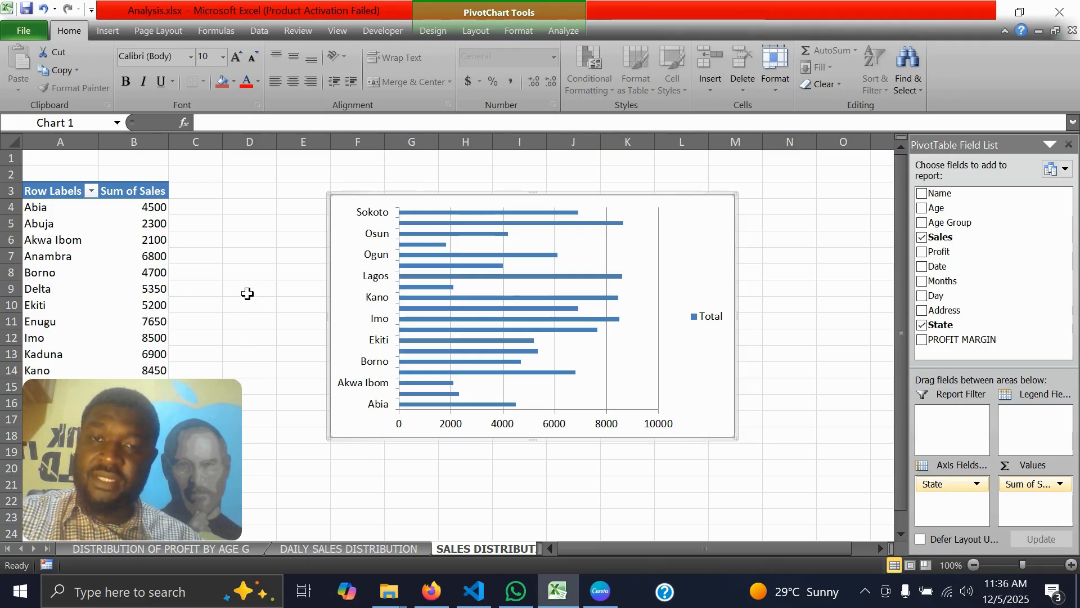
Add a new blank worksheet after RAW DATA and hide its gridlines
click(48, 548)
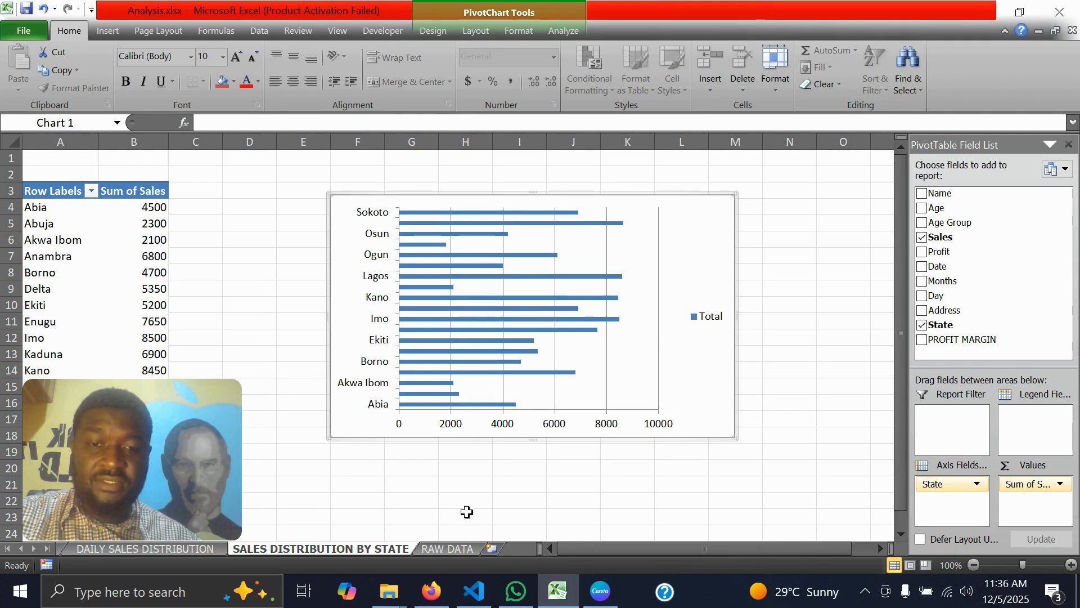
click(492, 549)
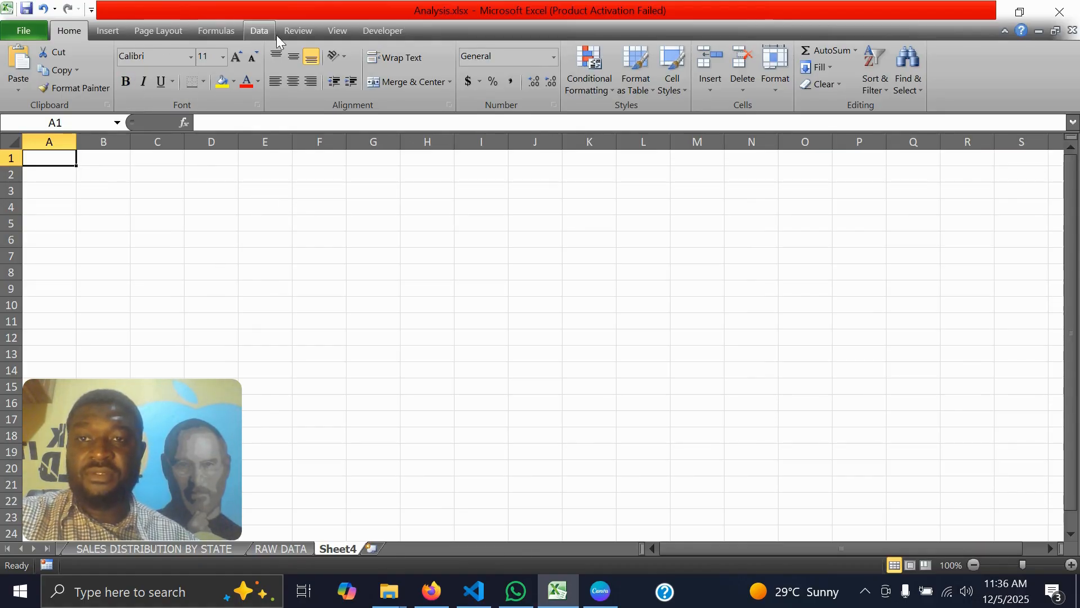
click(337, 33)
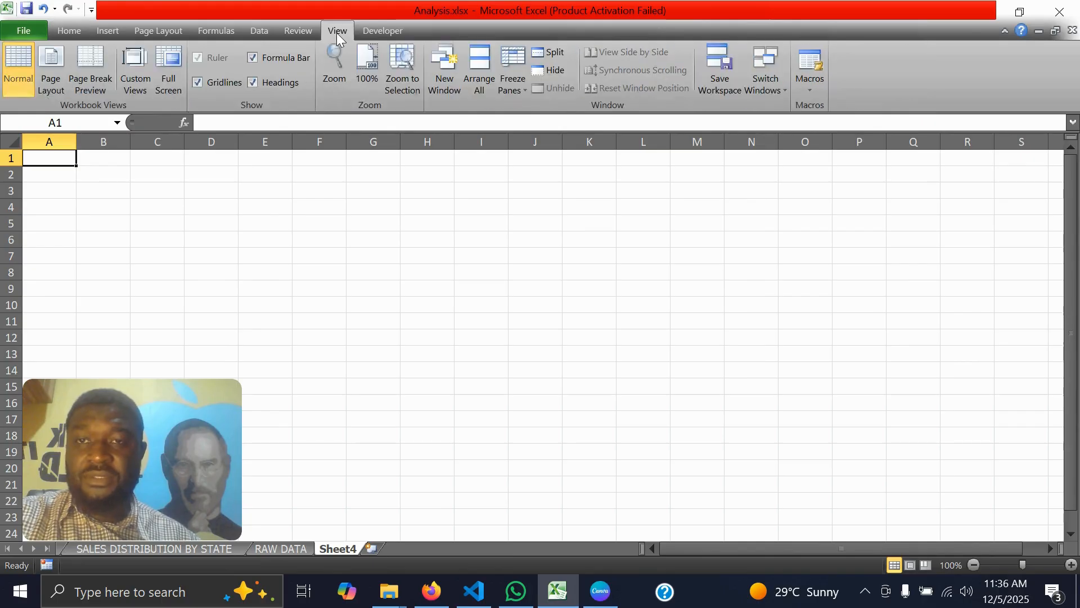
click(199, 83)
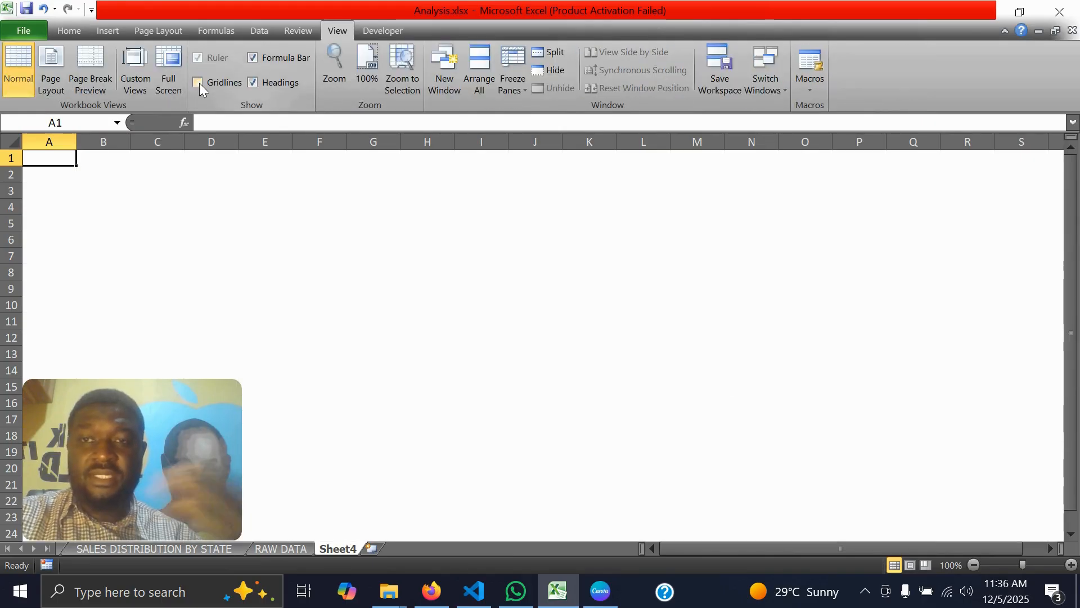
click(488, 321)
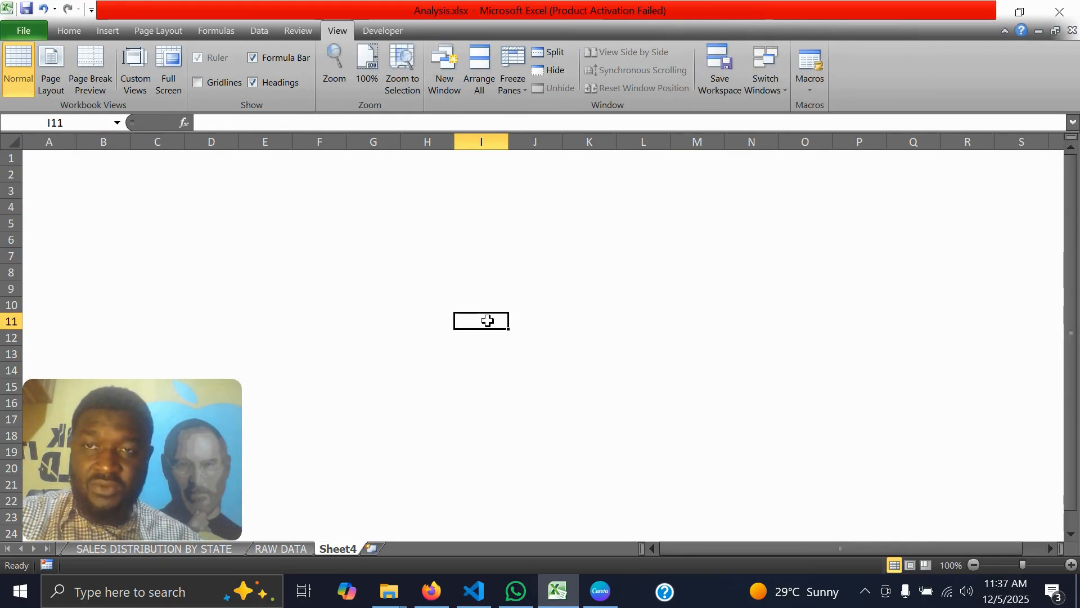
click(356, 237)
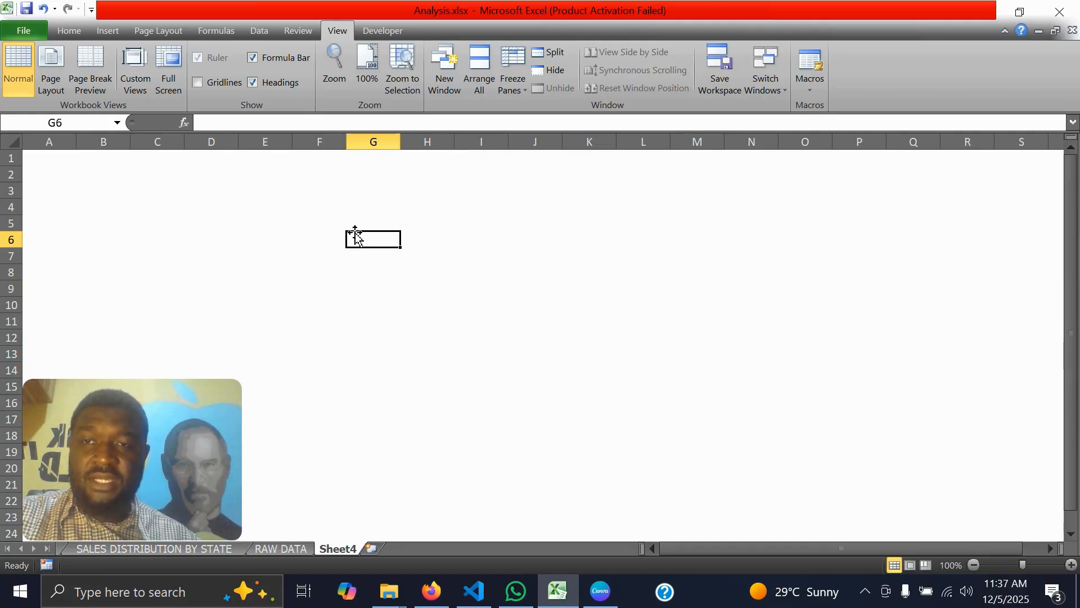
click(63, 32)
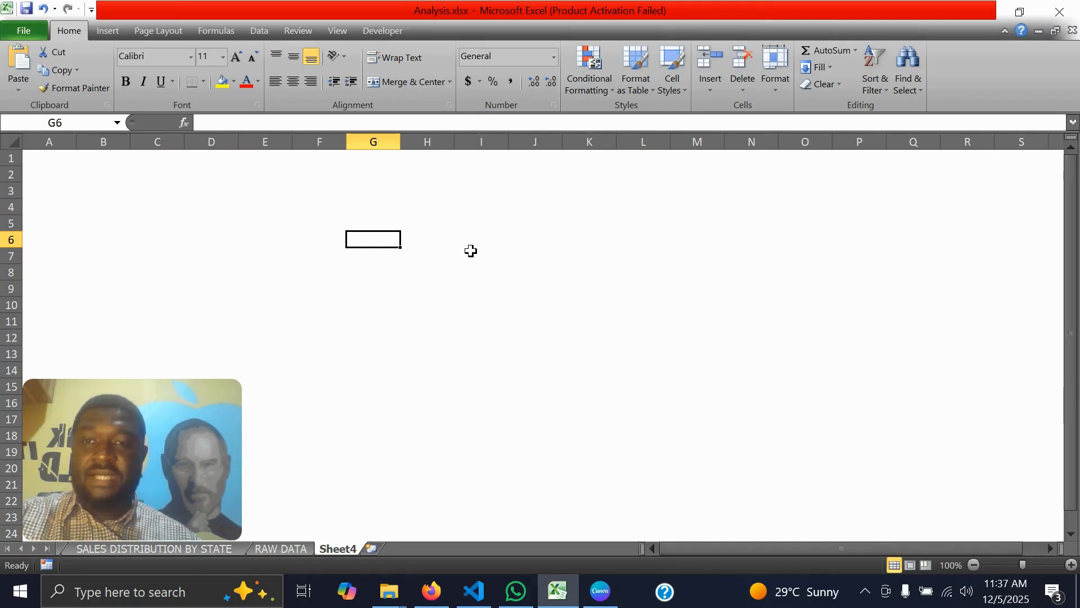
Switch to Firefox to examine the open Color Hunt palette, and return to the new worksheet in Excel
click(8, 144)
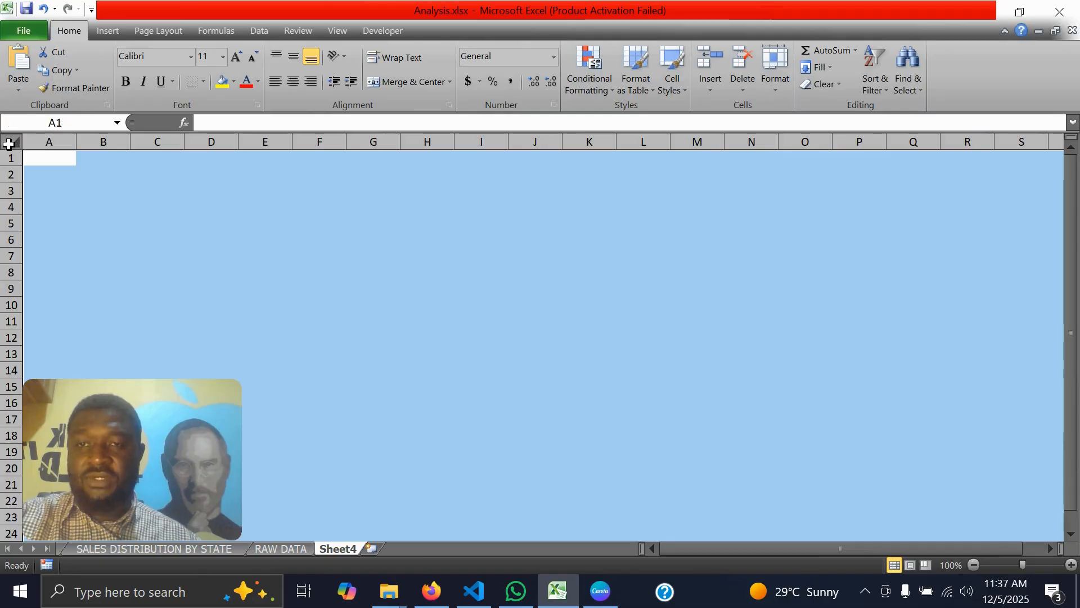
click(428, 588)
click(428, 594)
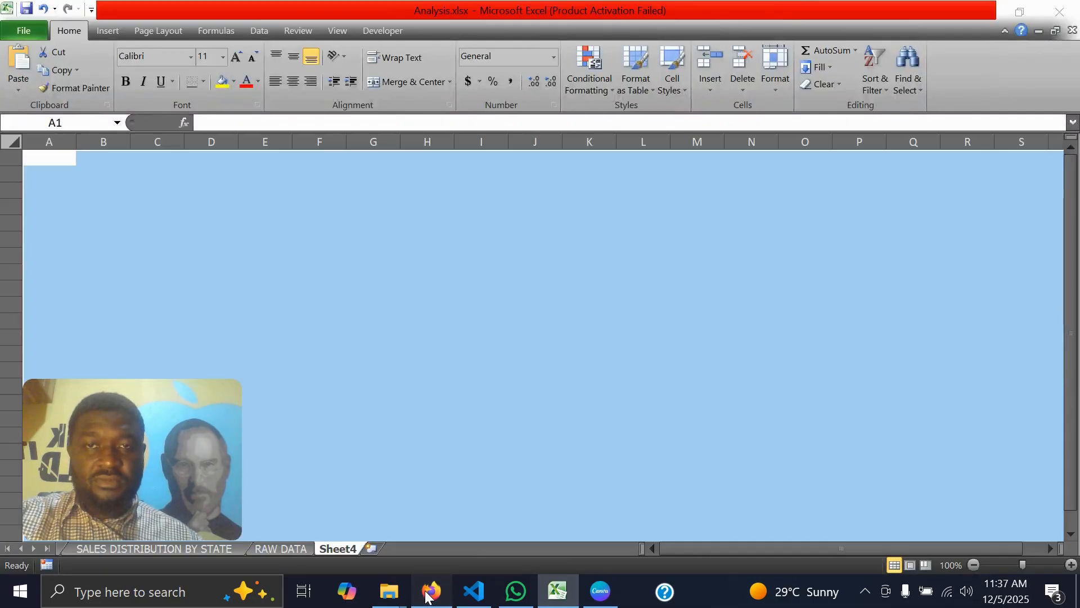
click(428, 592)
click(427, 594)
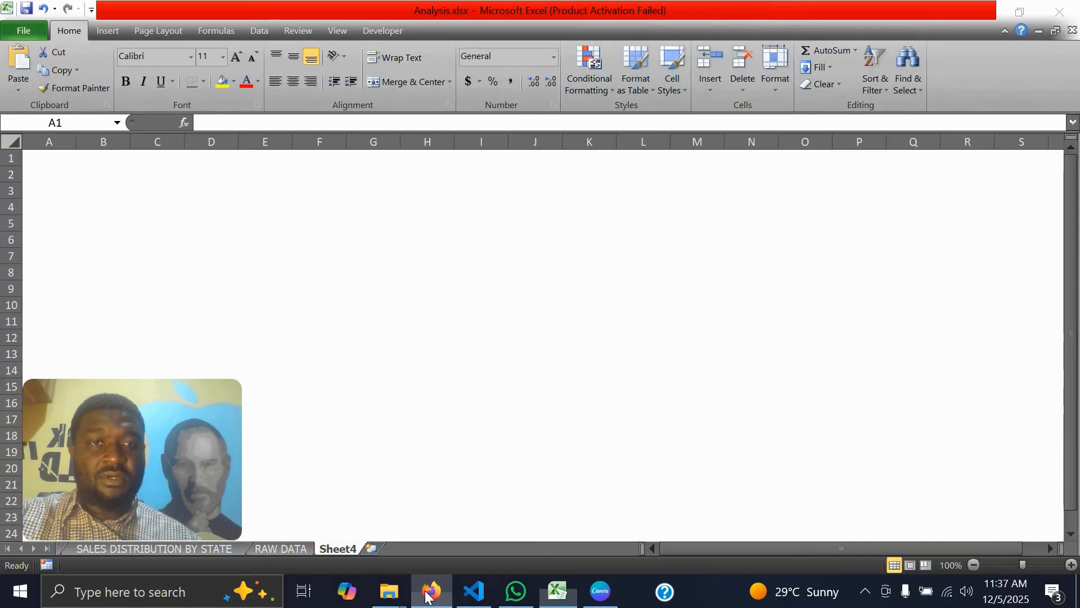
click(428, 593)
click(756, 10)
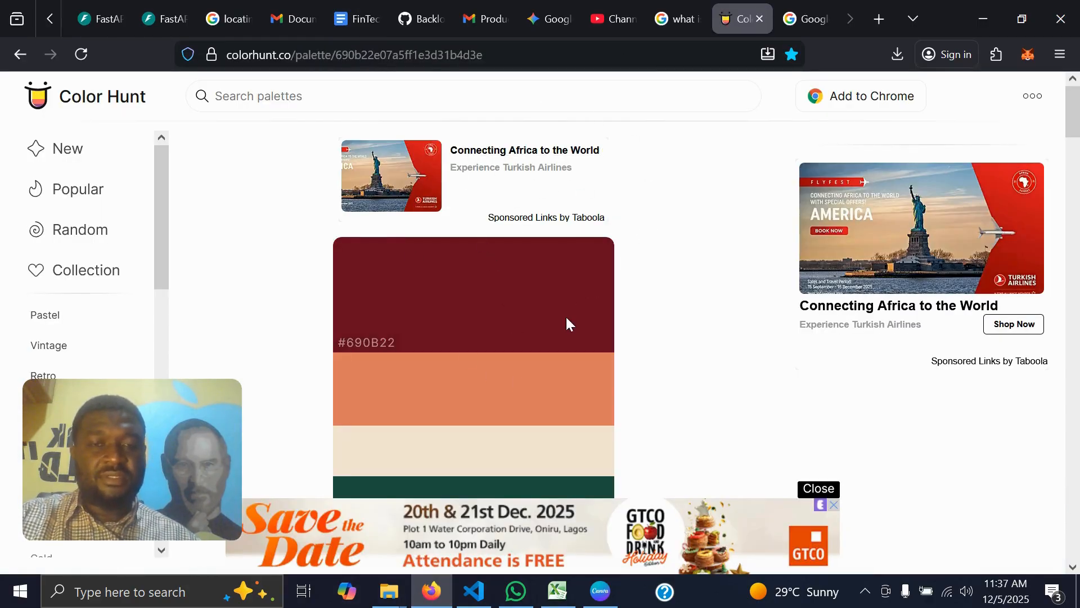
click(983, 20)
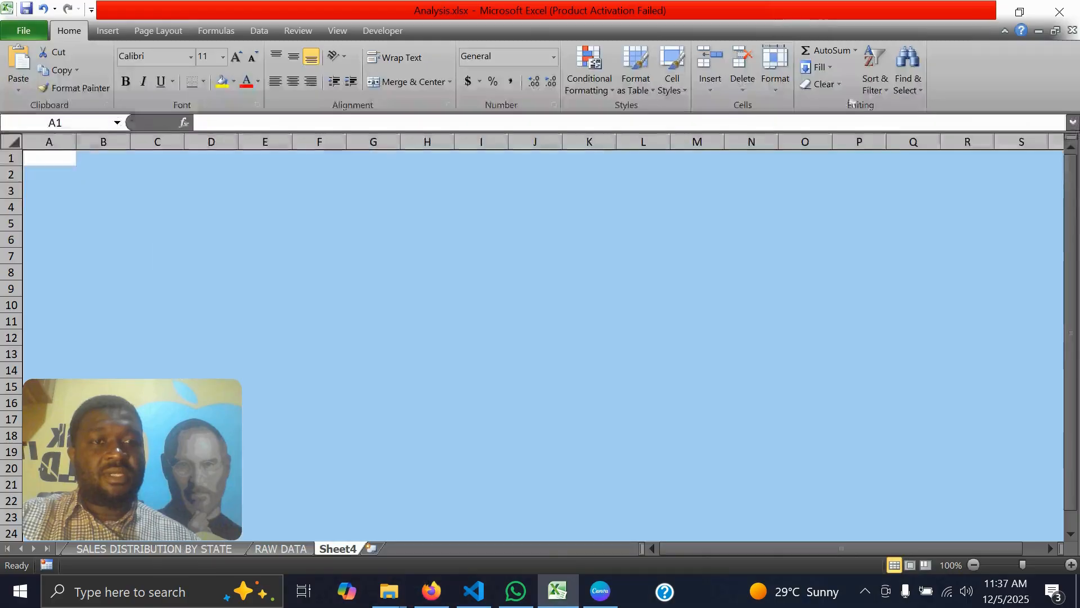
Set the font color of all cells on the new worksheet to the recently used dark brown
click(258, 82)
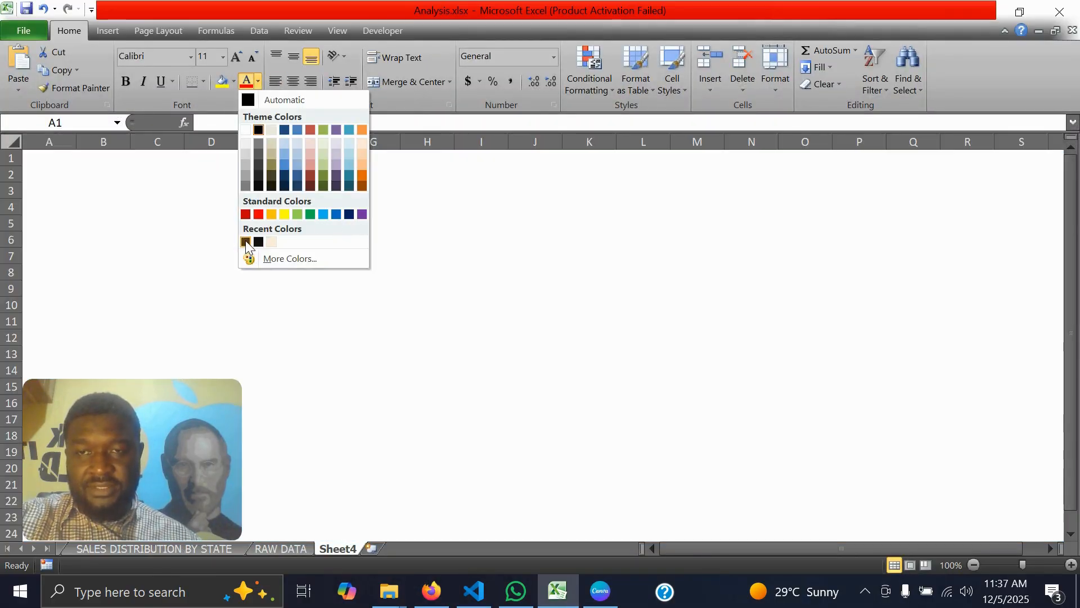
click(245, 242)
click(470, 291)
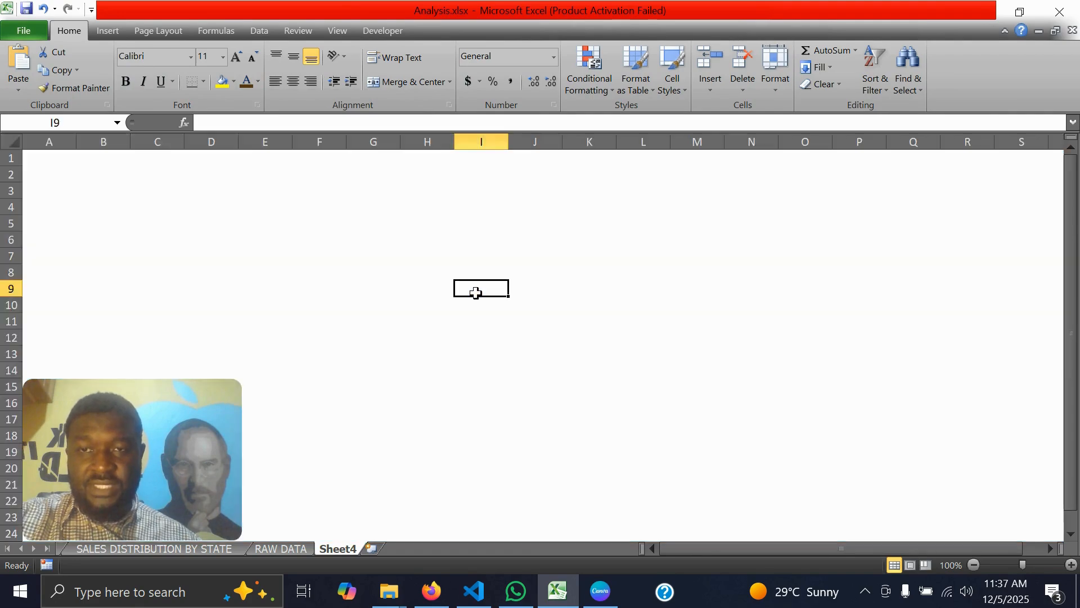
Fill all cells of the new worksheet with the recently used dark brown
click(11, 141)
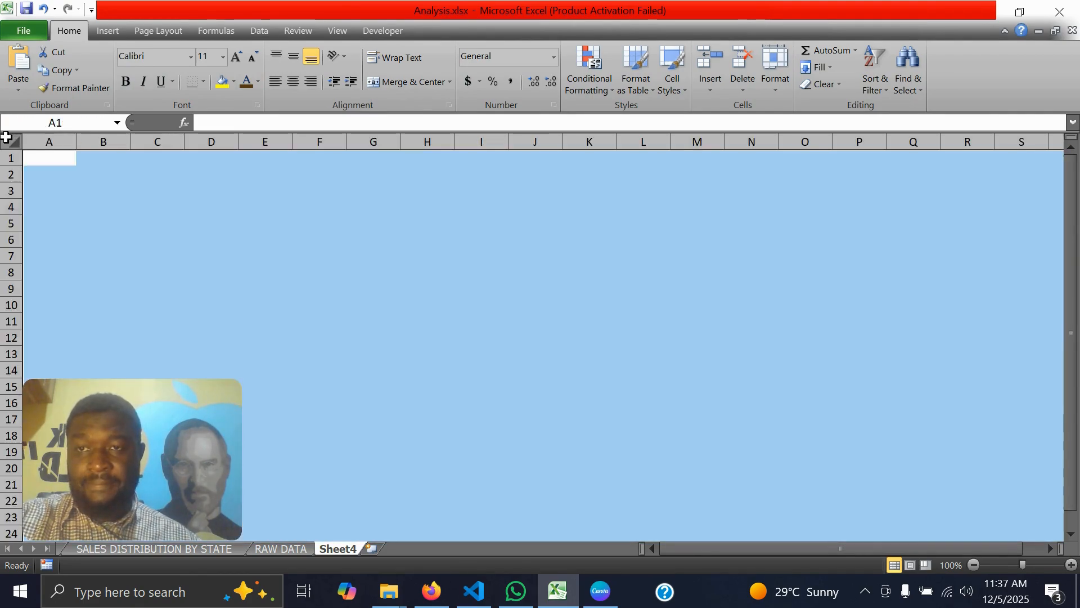
click(231, 82)
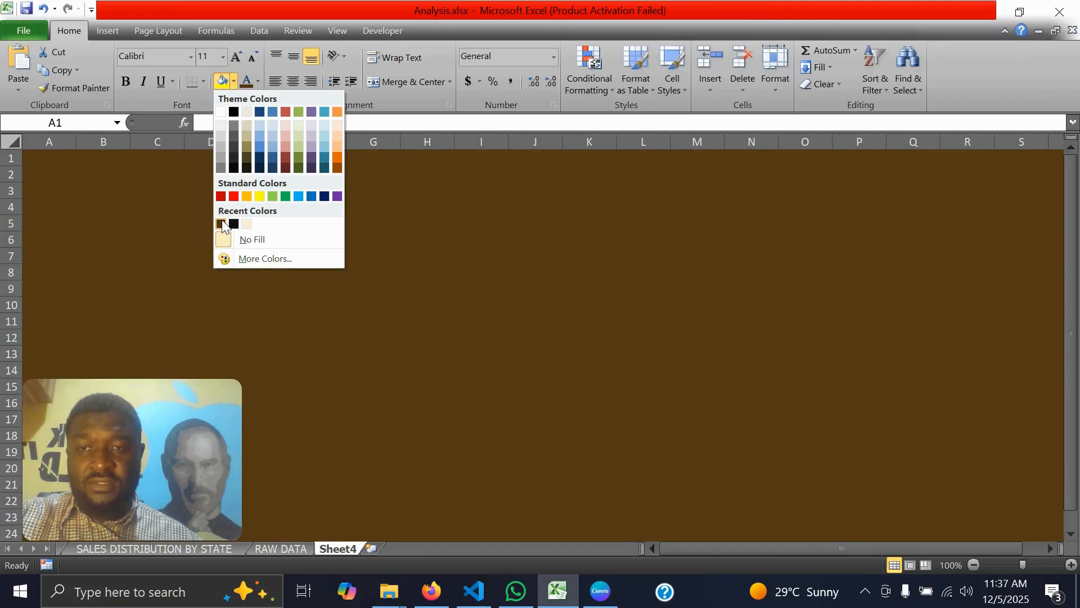
click(221, 223)
click(472, 304)
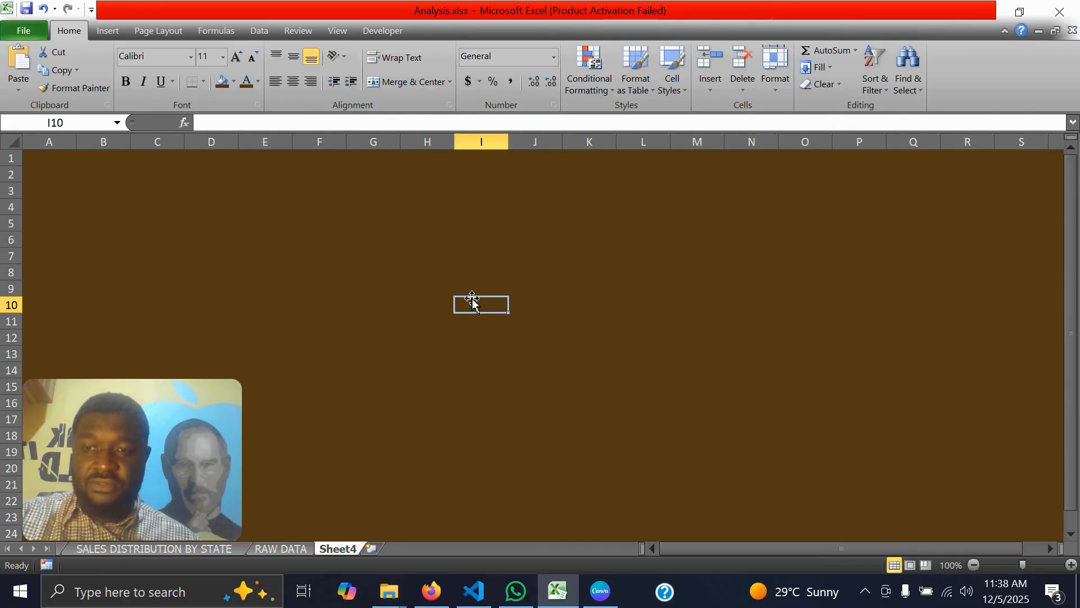
Draw a banner rectangle about 0.76" high and 11.35" wide across rows 1 to 4, from column B to column R
click(109, 31)
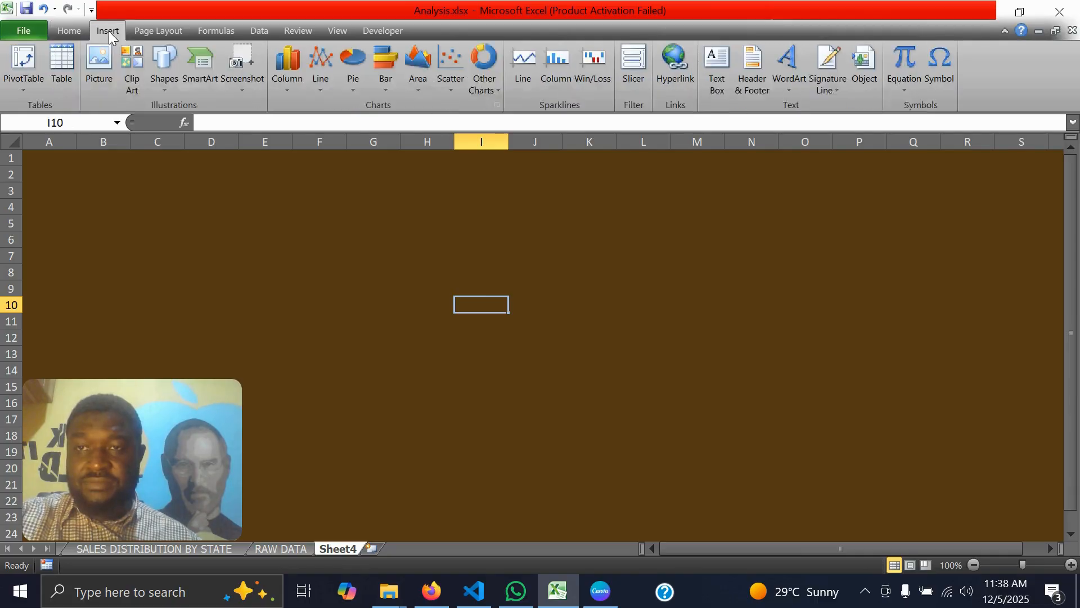
click(162, 87)
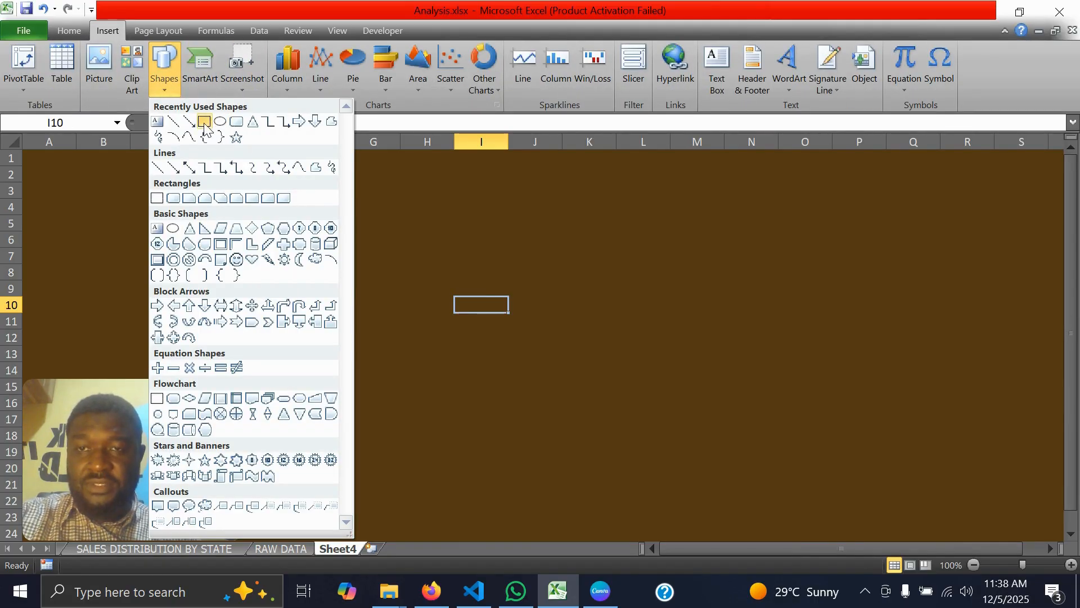
click(205, 122)
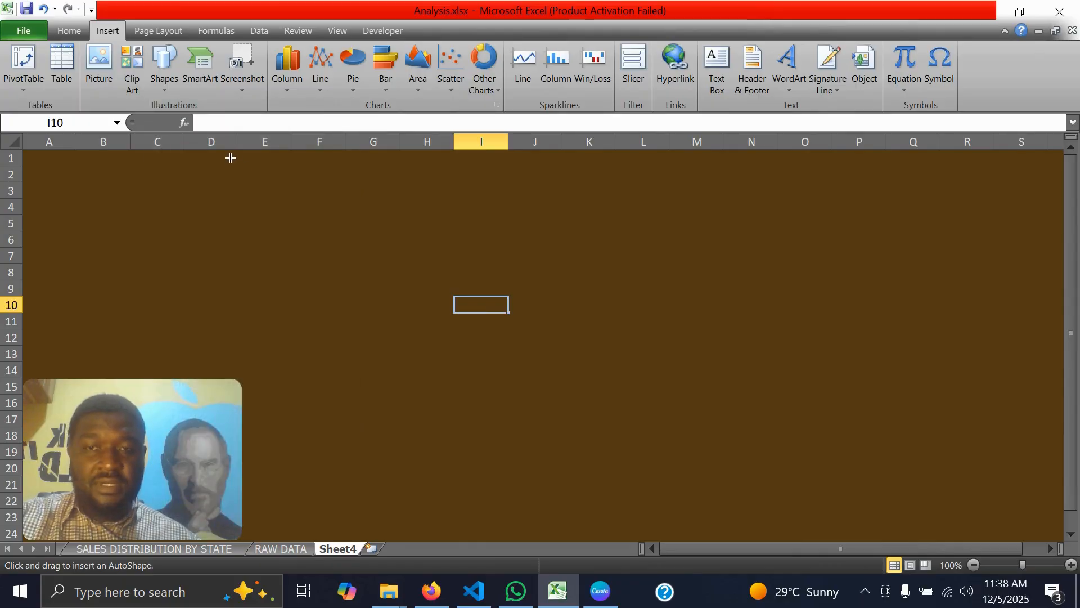
mouse_move(230, 158)
mouse_down()
mouse_move(702, 251)
mouse_move(893, 248)
mouse_move(1010, 220)
mouse_up()
drag(228, 187, 90, 188)
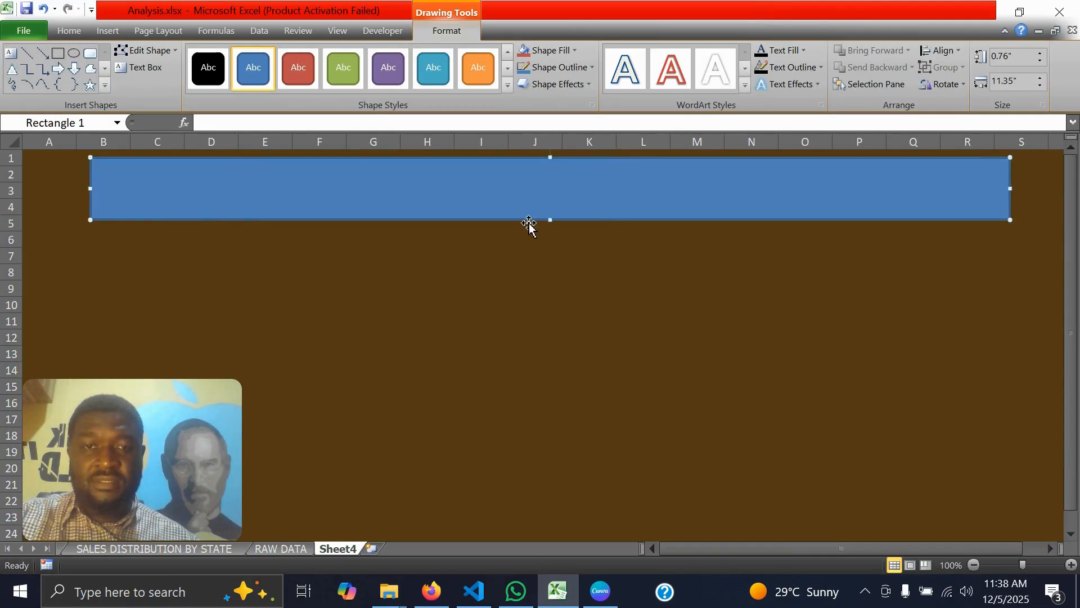
Switch to Firefox, add freehand placeholder marks to the header and chart boxes of the Excalidraw dashboard sketch, and return to Excel
click(432, 591)
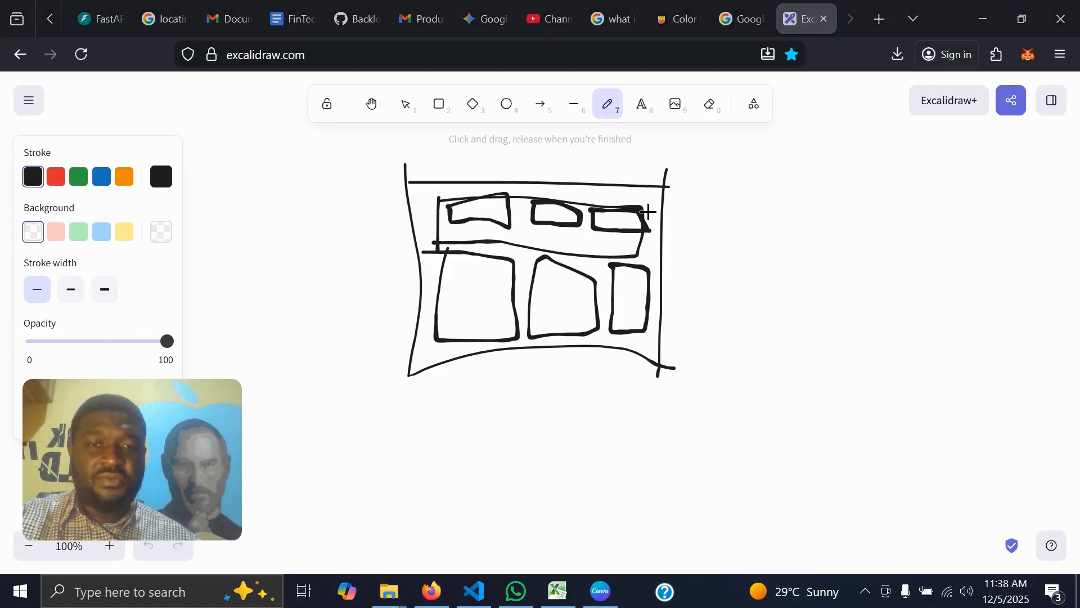
drag(615, 237, 776, 238)
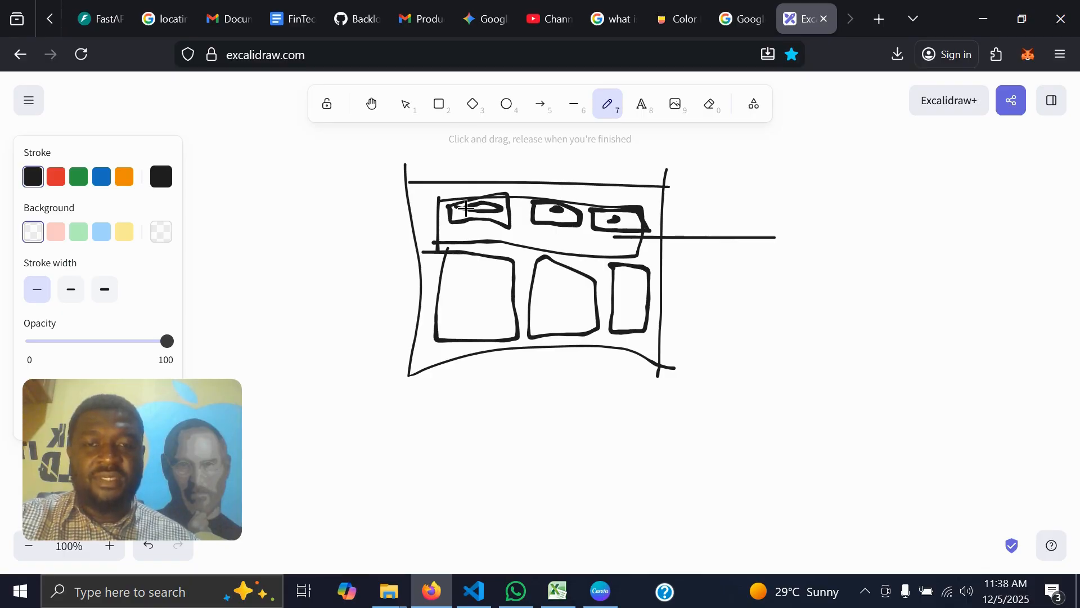
drag(452, 272, 459, 300)
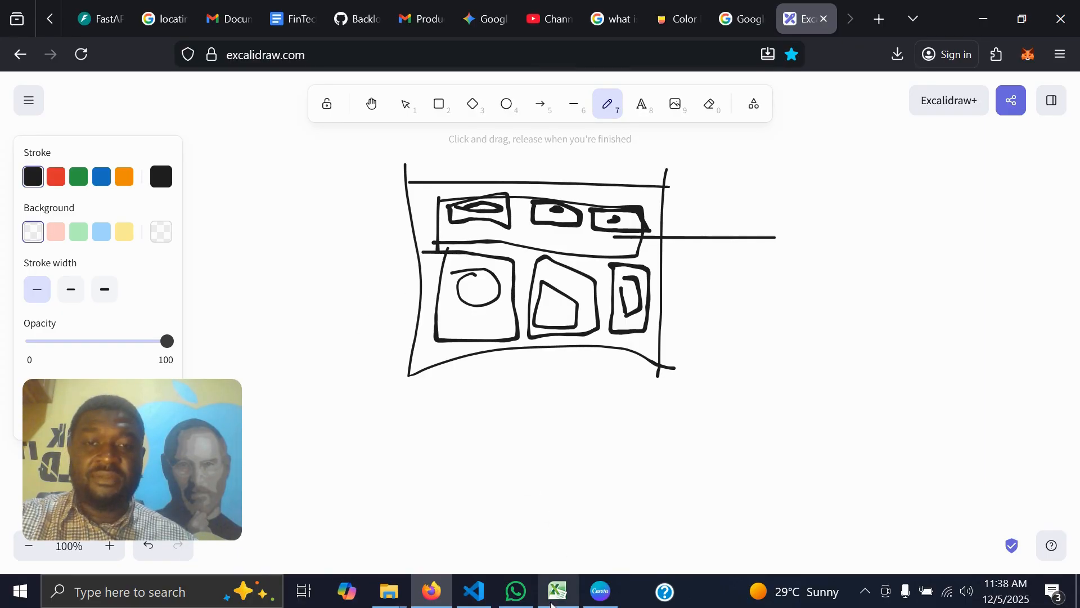
click(557, 592)
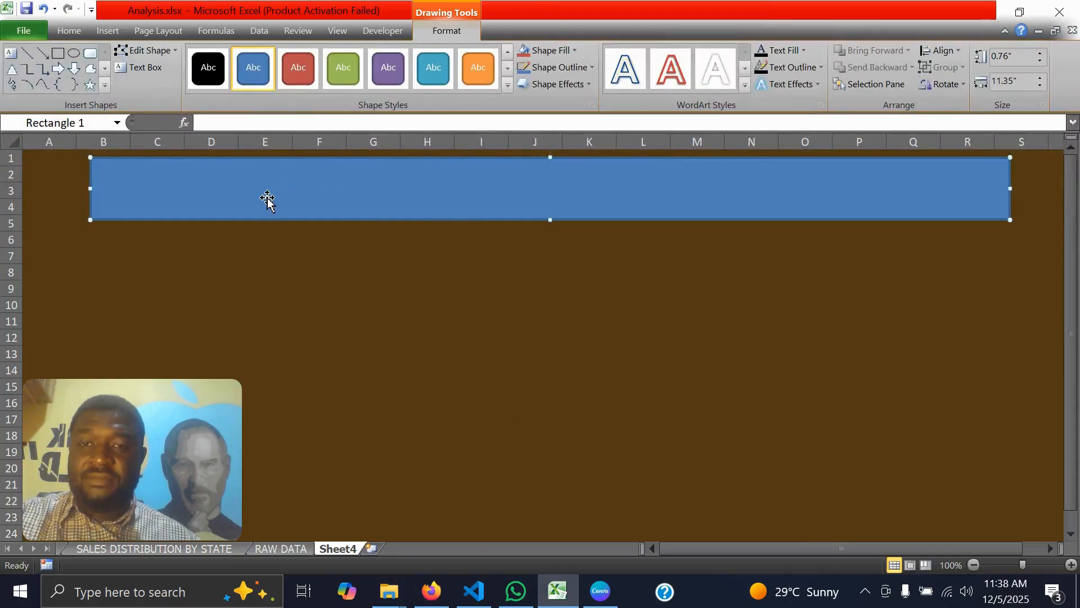
Duplicate the banner rectangle directly below the original and turn the copy into side-by-side panels, the first ending at column I
drag(267, 197, 269, 263)
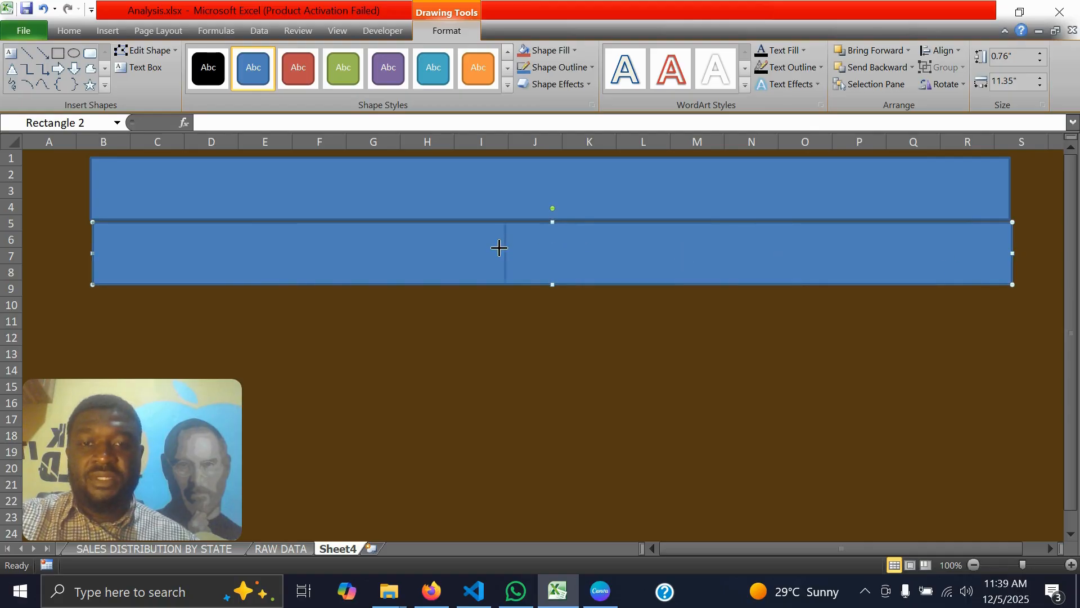
drag(488, 247, 805, 262)
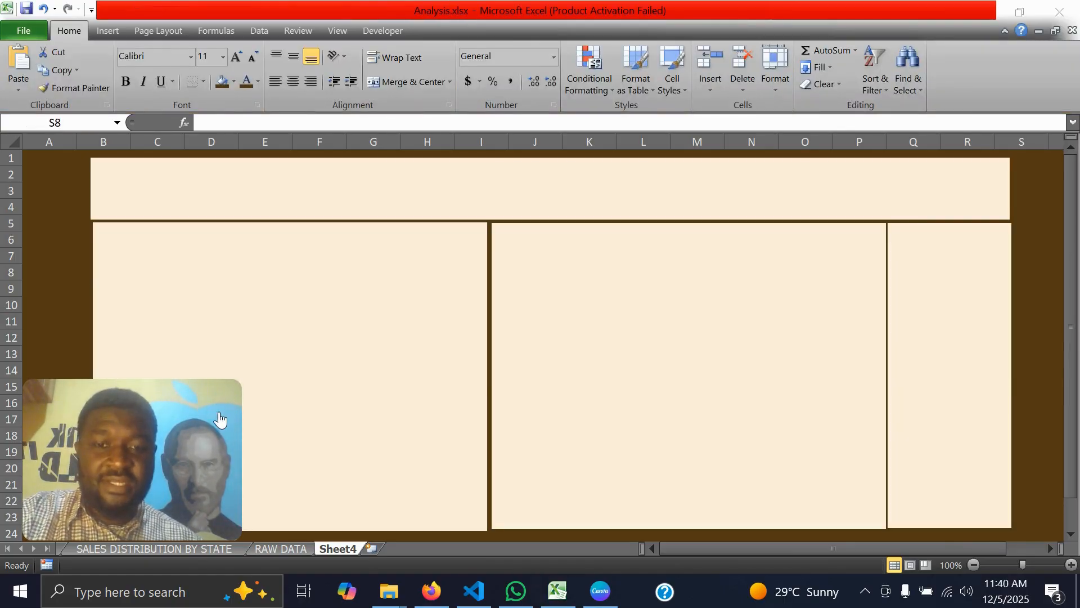
Check the Excalidraw layout sketch in Firefox, and draw a title text box in Excel inside the banner from column B to column K
click(431, 591)
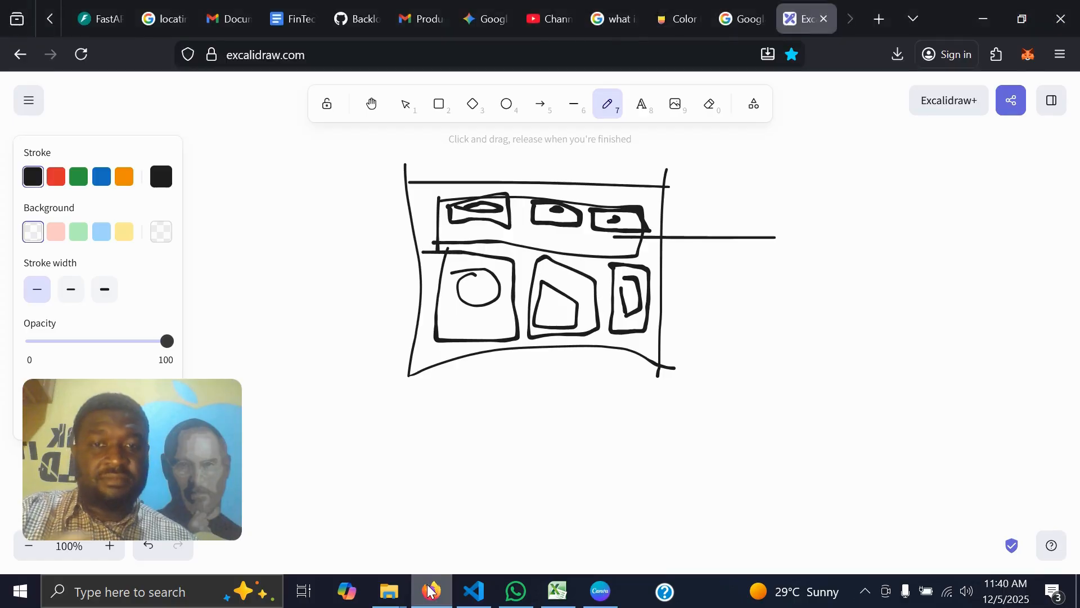
key(alt+Tab)
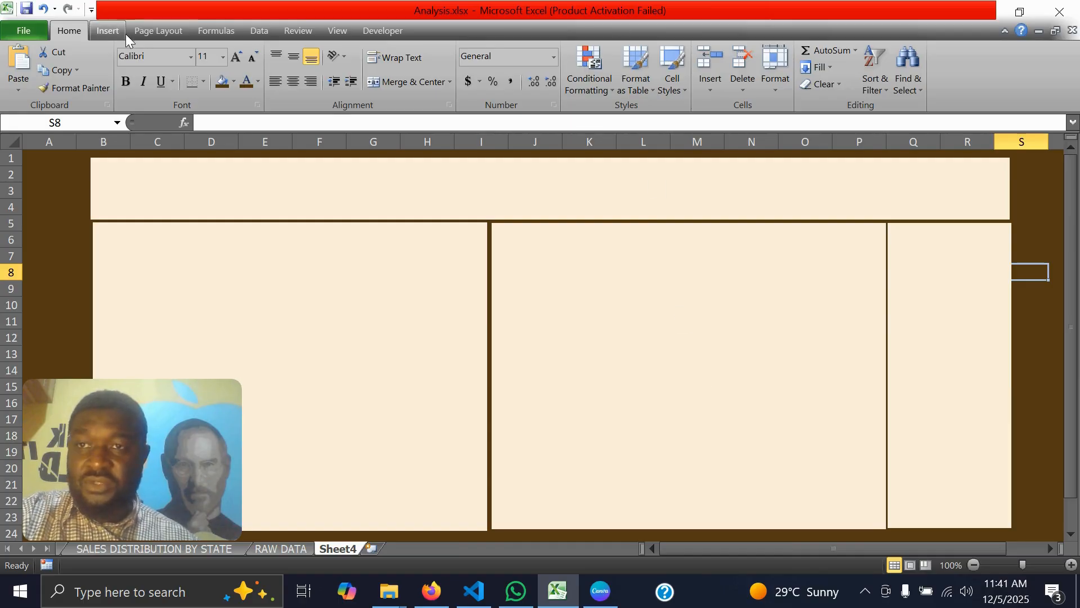
click(110, 33)
click(722, 72)
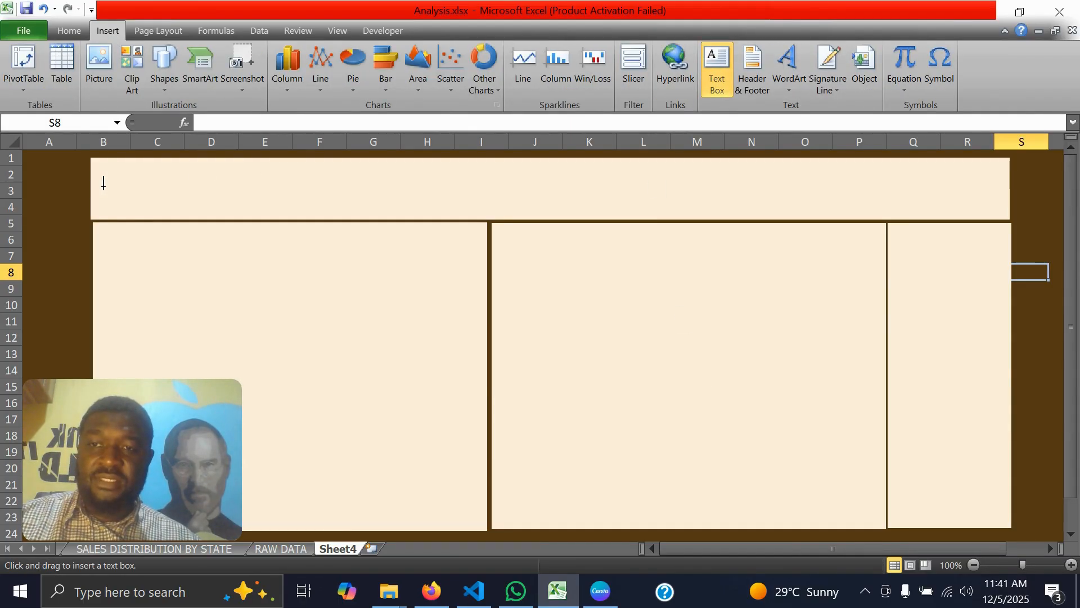
drag(99, 174, 625, 214)
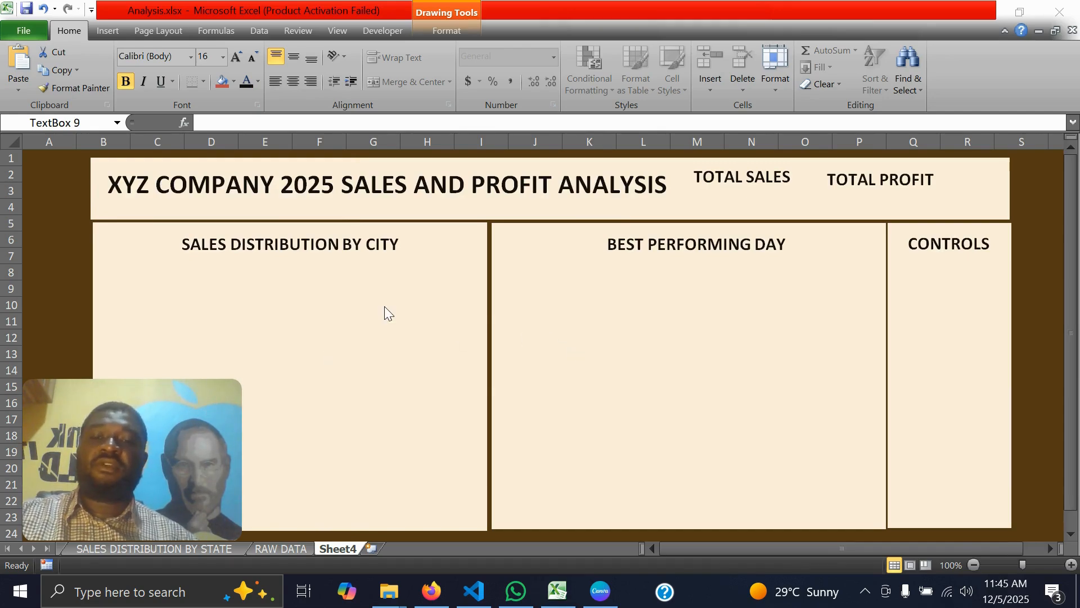
Go through the banner's title, TOTAL SALES and TOTAL PROFIT text boxes and the headings of the three panels
click(377, 180)
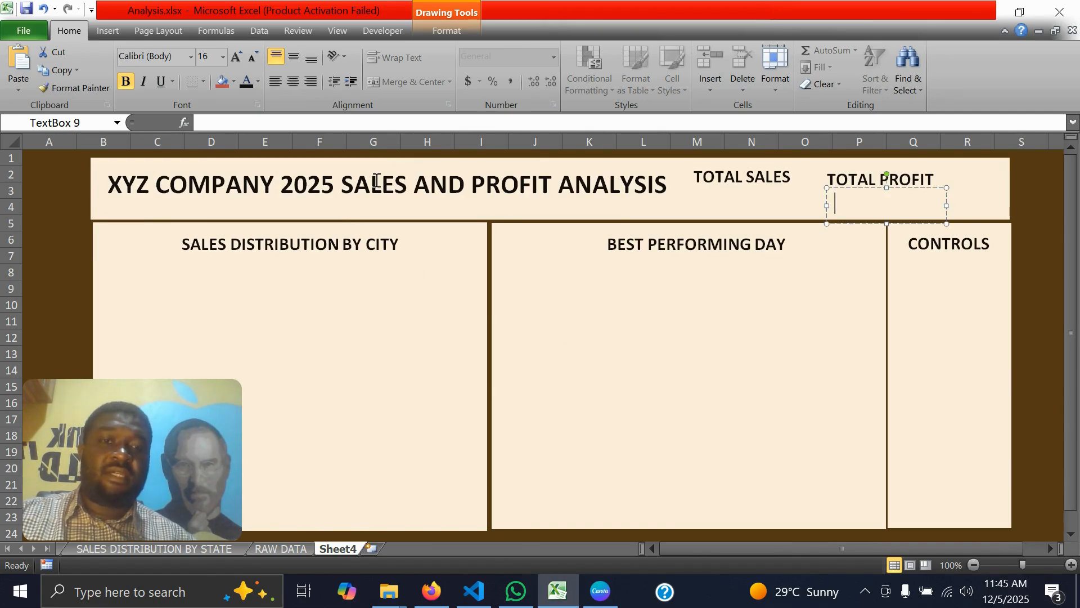
click(722, 176)
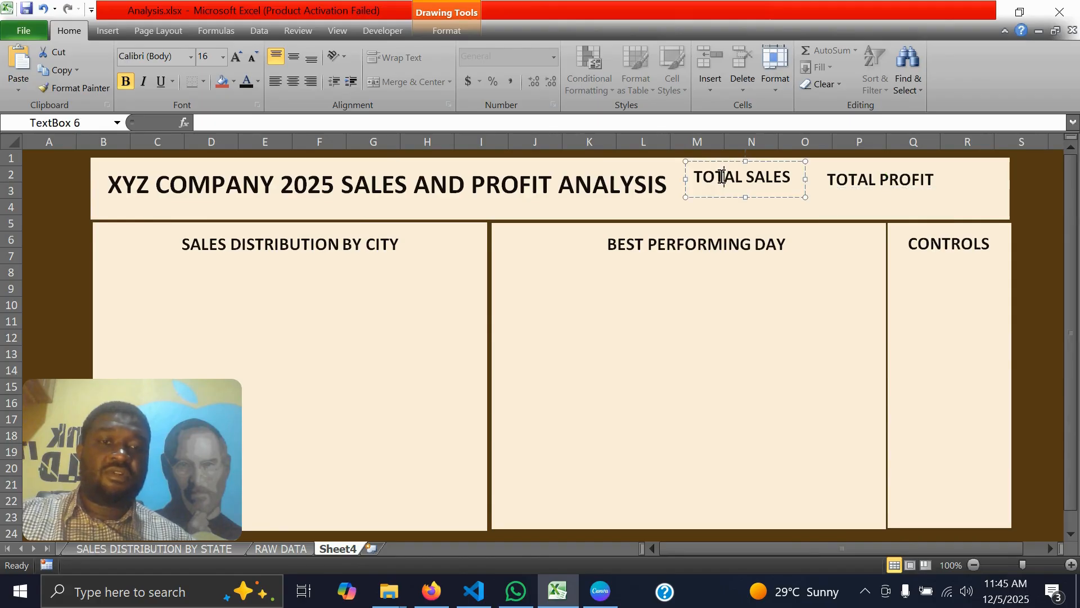
click(882, 178)
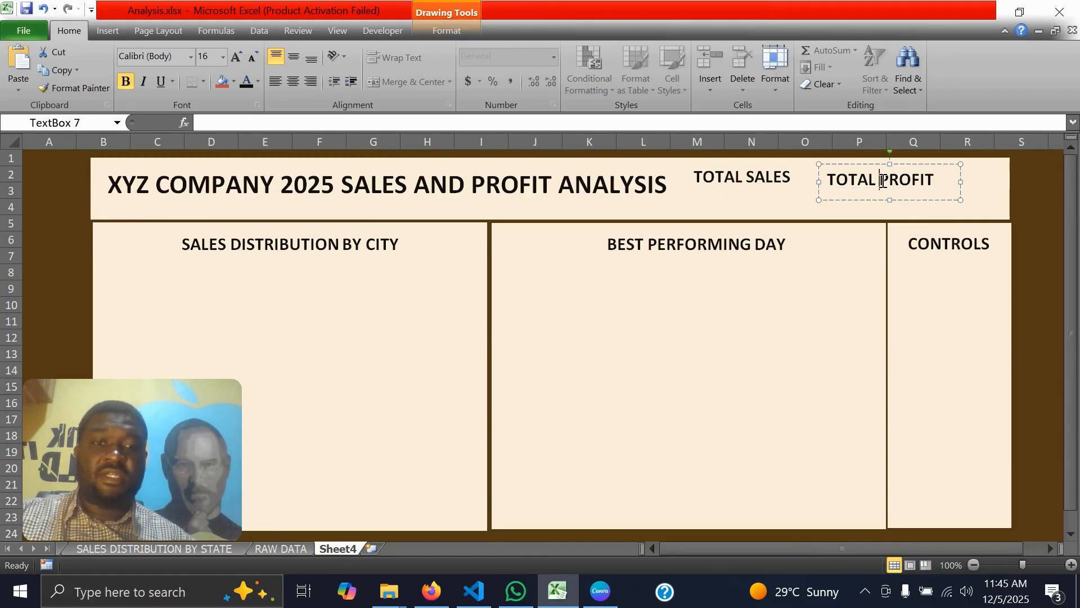
click(257, 257)
click(664, 243)
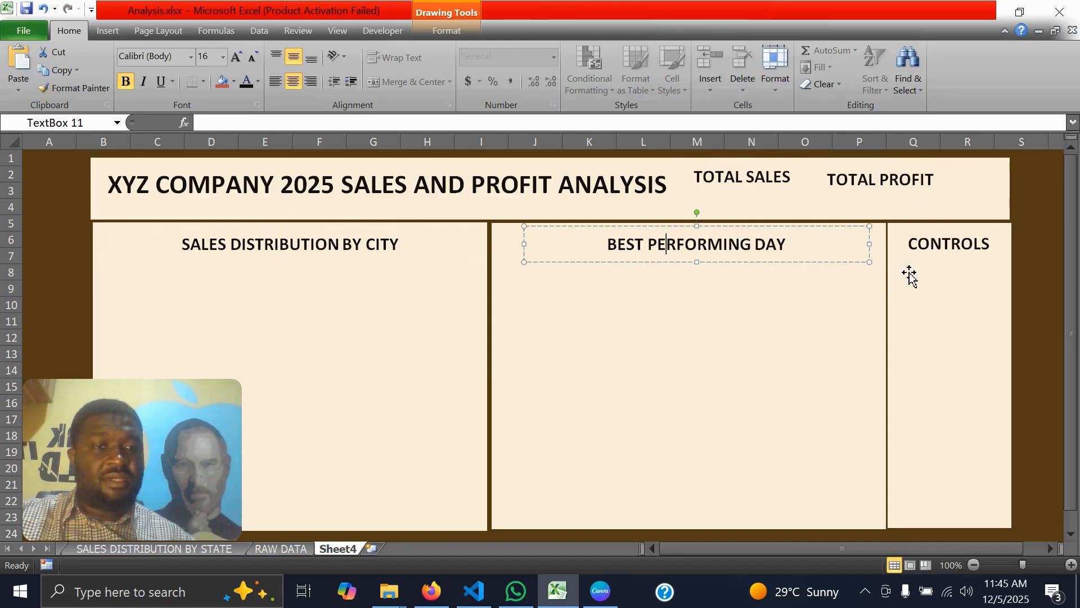
click(957, 248)
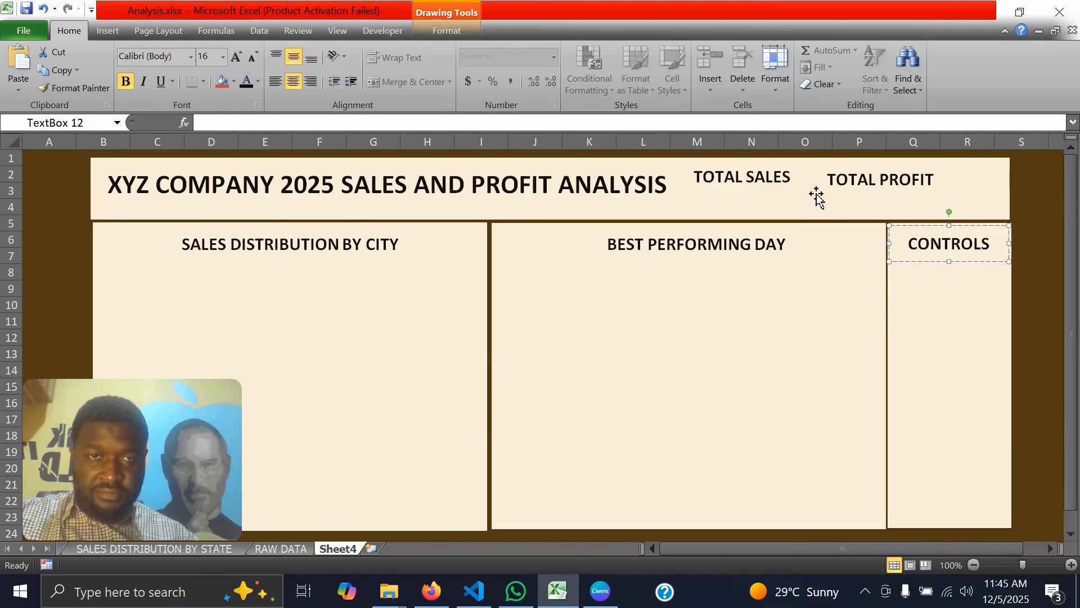
Link the empty text box below TOTAL SALES to cell D5 of the DAILY SALES DISTRIBUTION sheet
click(699, 211)
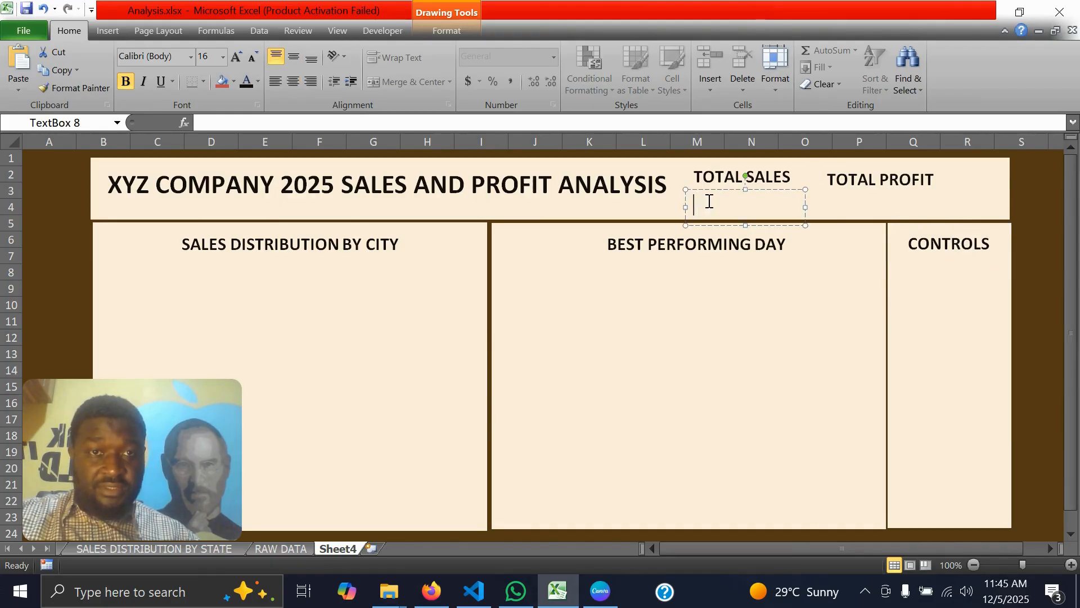
click(693, 190)
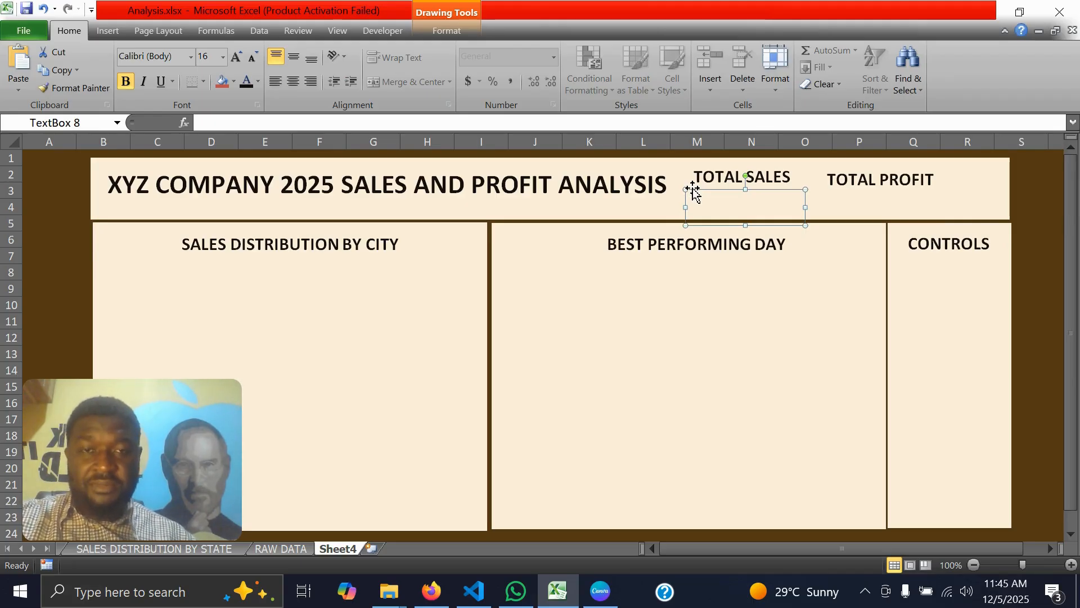
click(260, 125)
text(=)
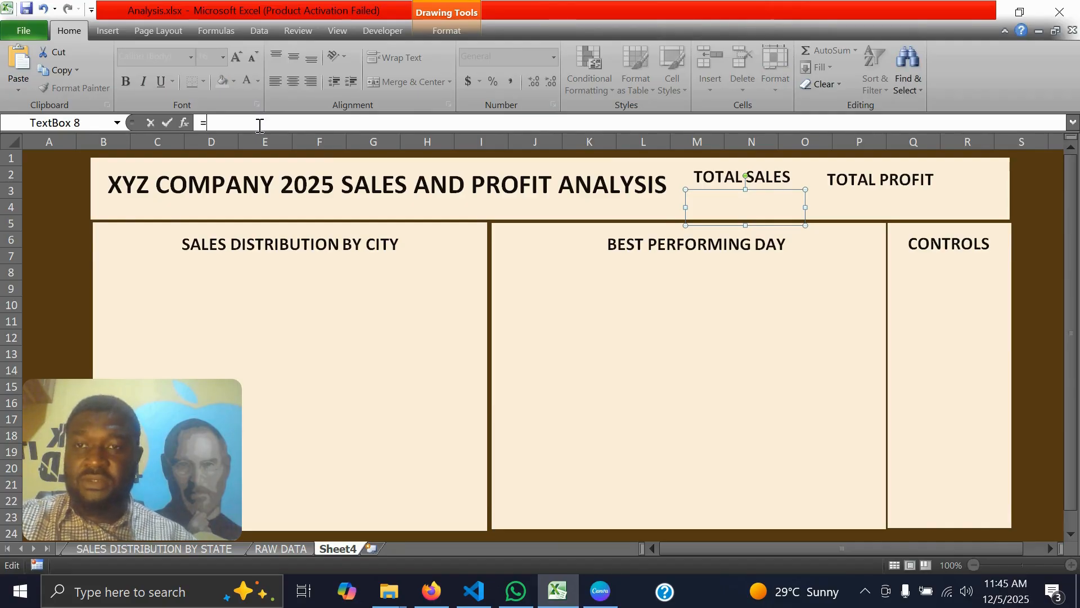
click(21, 548)
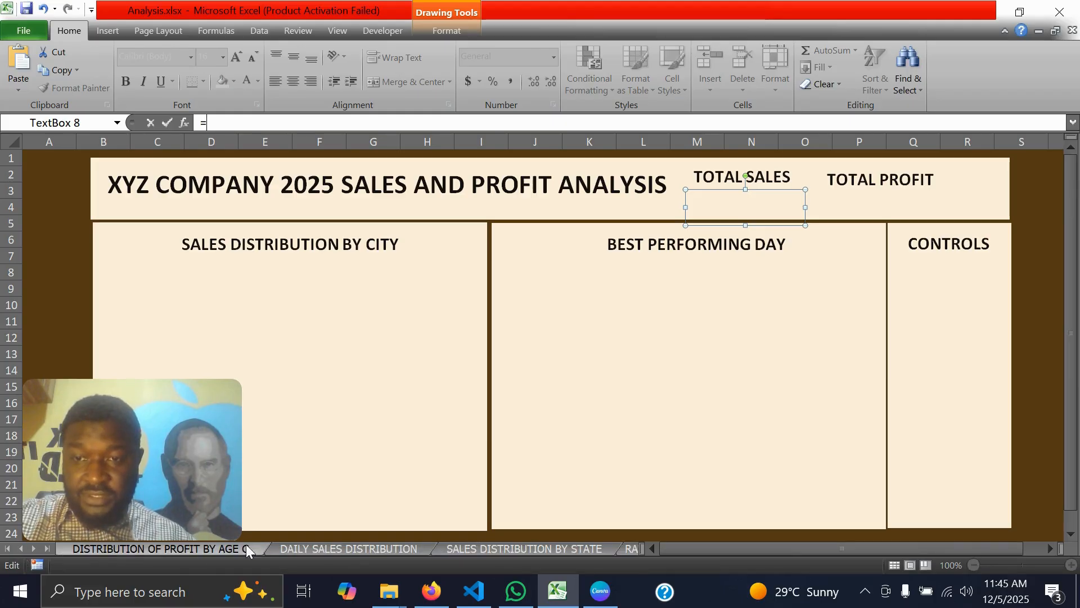
click(319, 547)
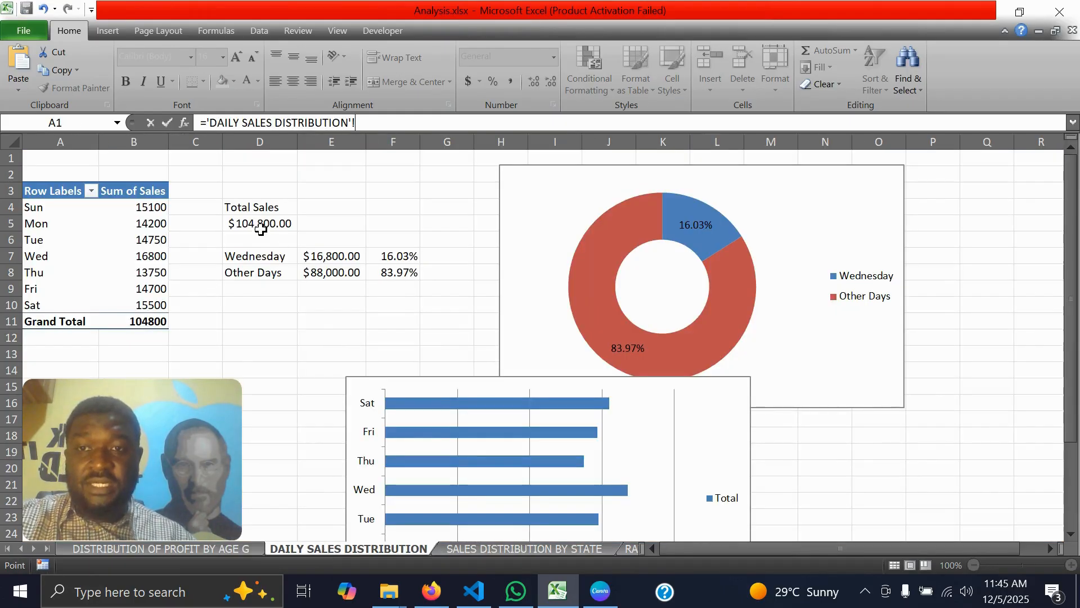
click(246, 224)
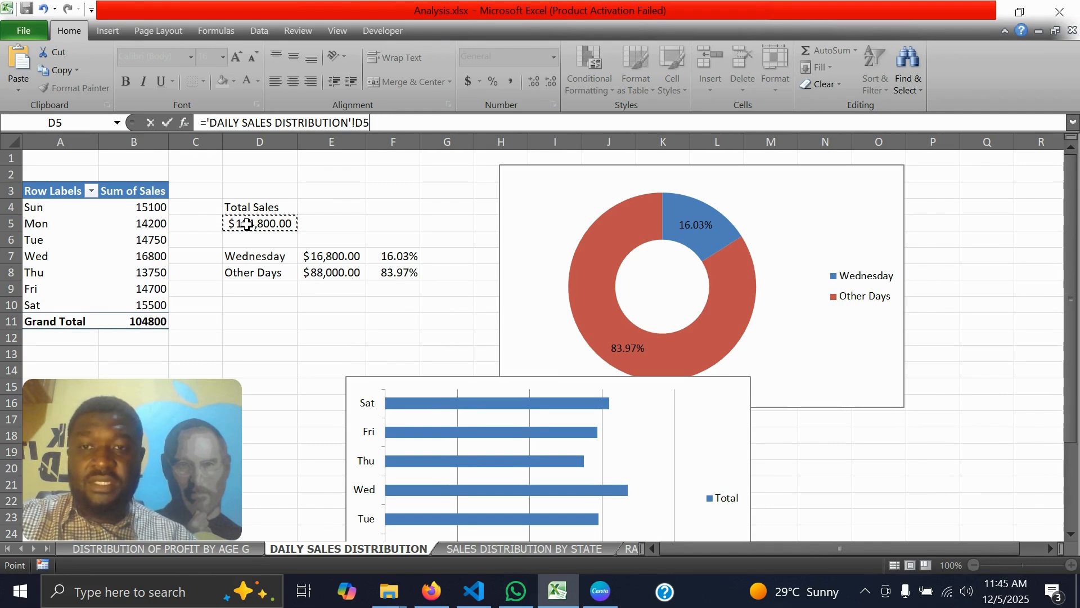
key(Return)
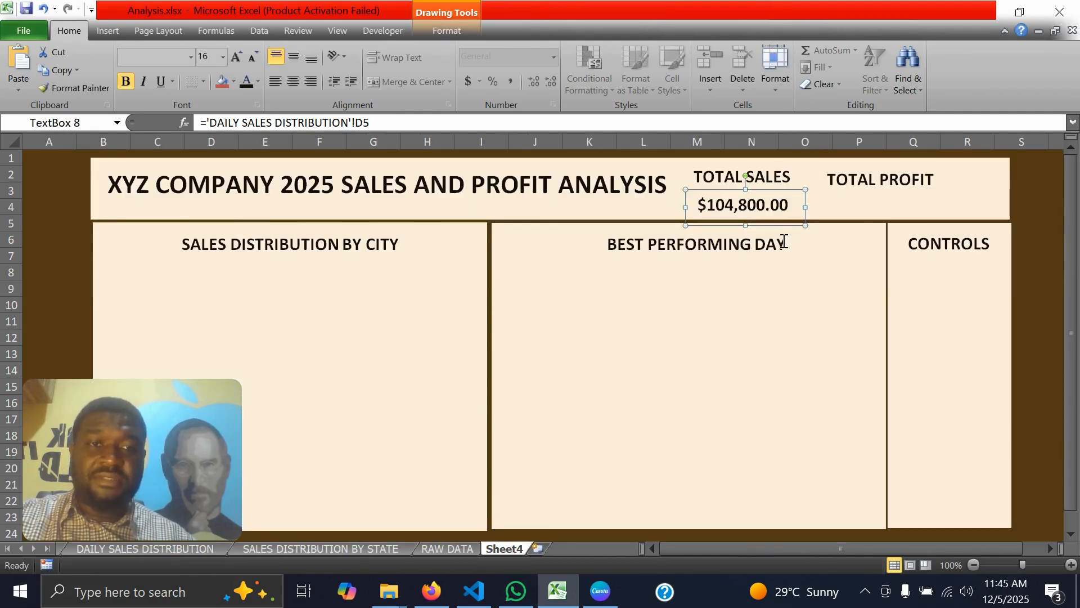
click(858, 206)
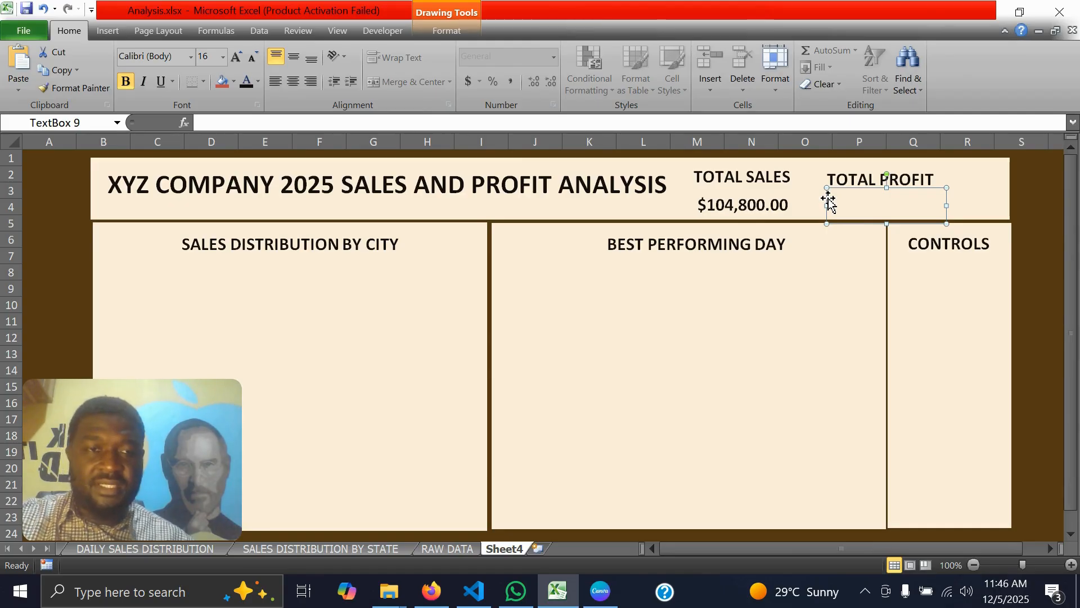
click(555, 118)
text(=)
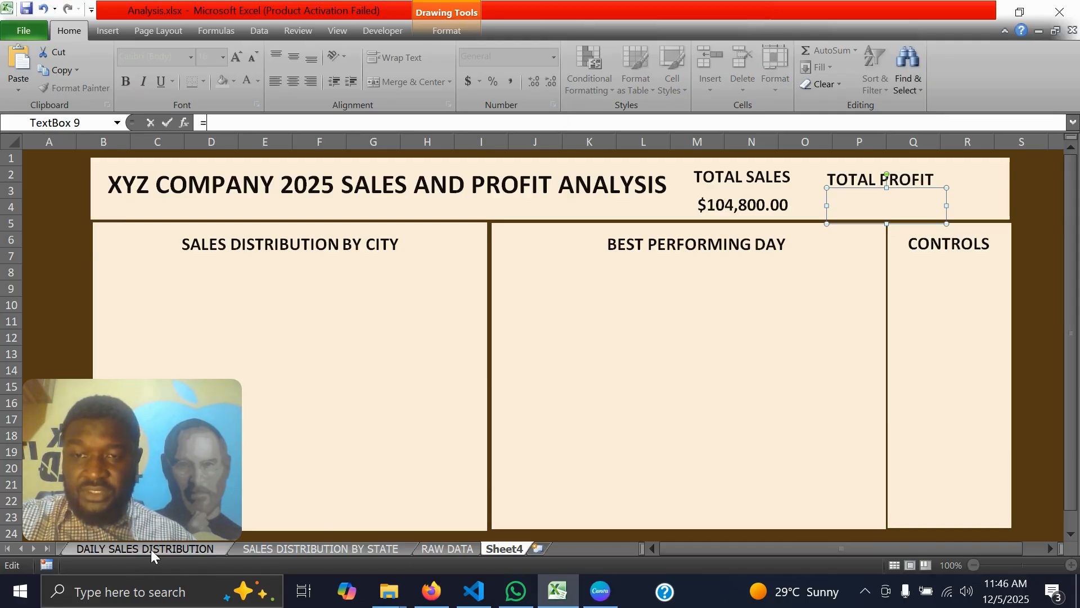
click(19, 548)
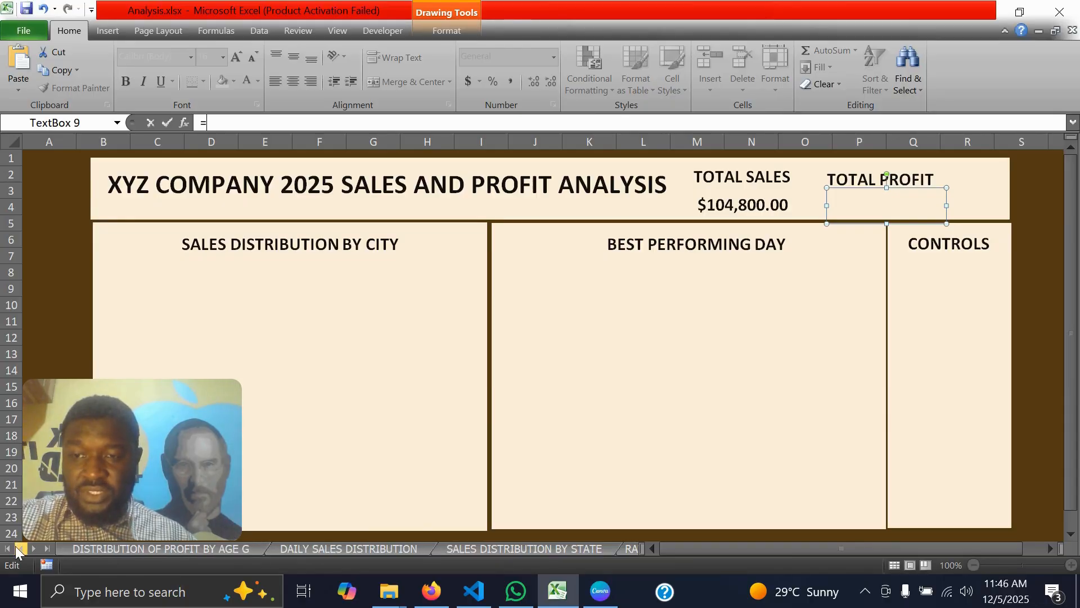
click(130, 548)
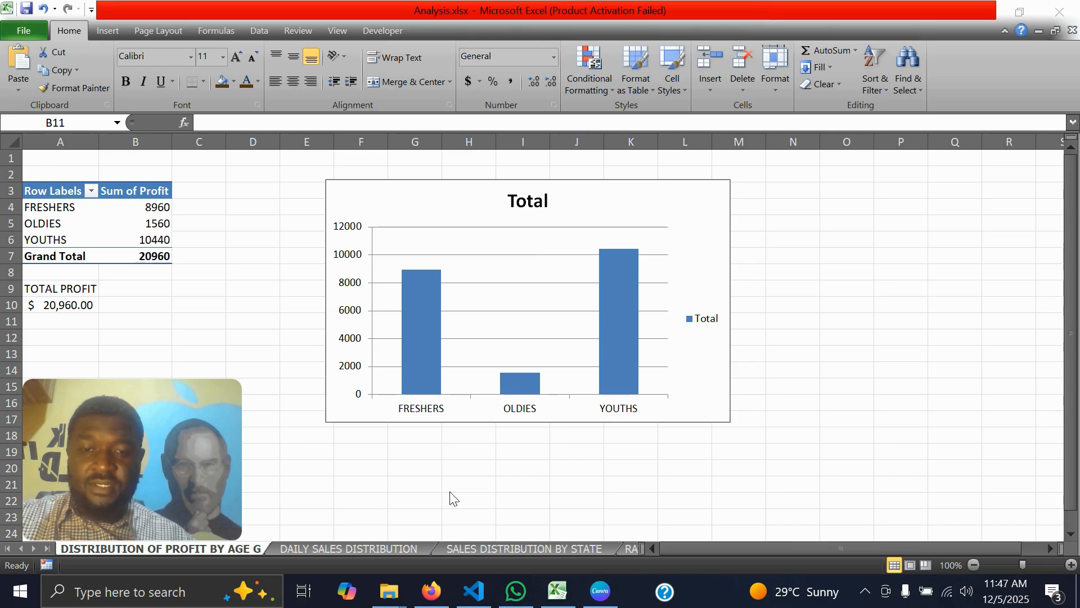
On the DASHBOARD sheet, link the empty text box below TOTAL PROFIT to cell A10 of the DISTRIBUTION OF PROFIT BY AGE G sheet
click(47, 548)
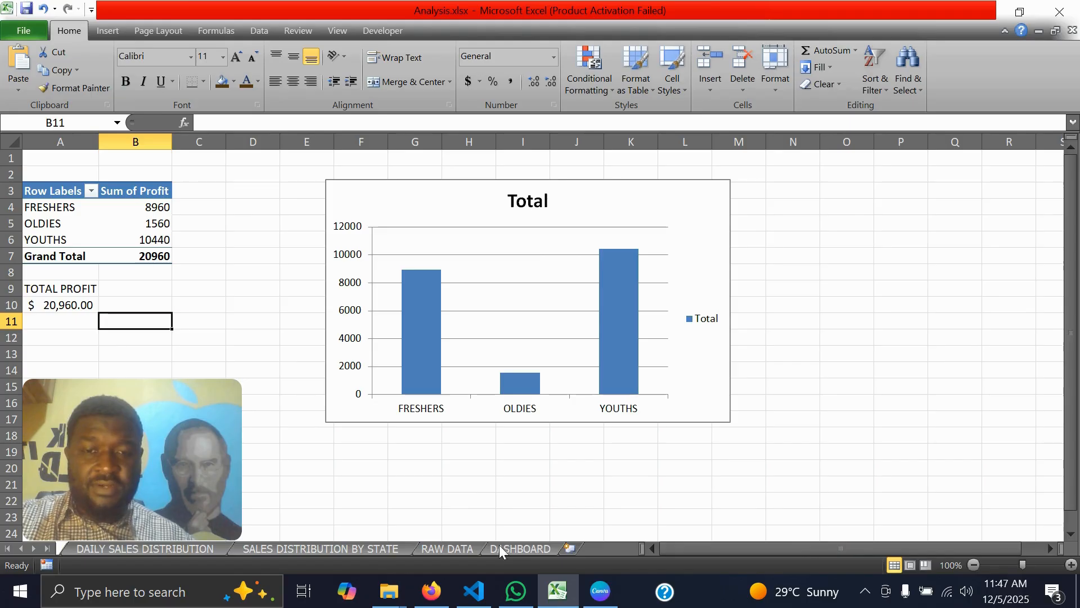
click(513, 549)
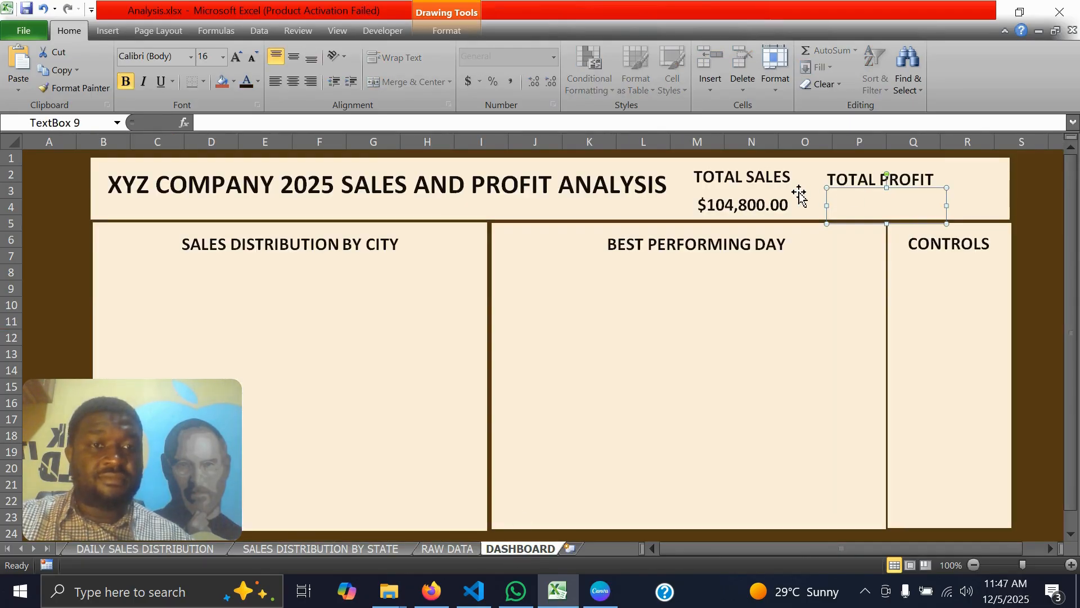
click(465, 118)
text(=)
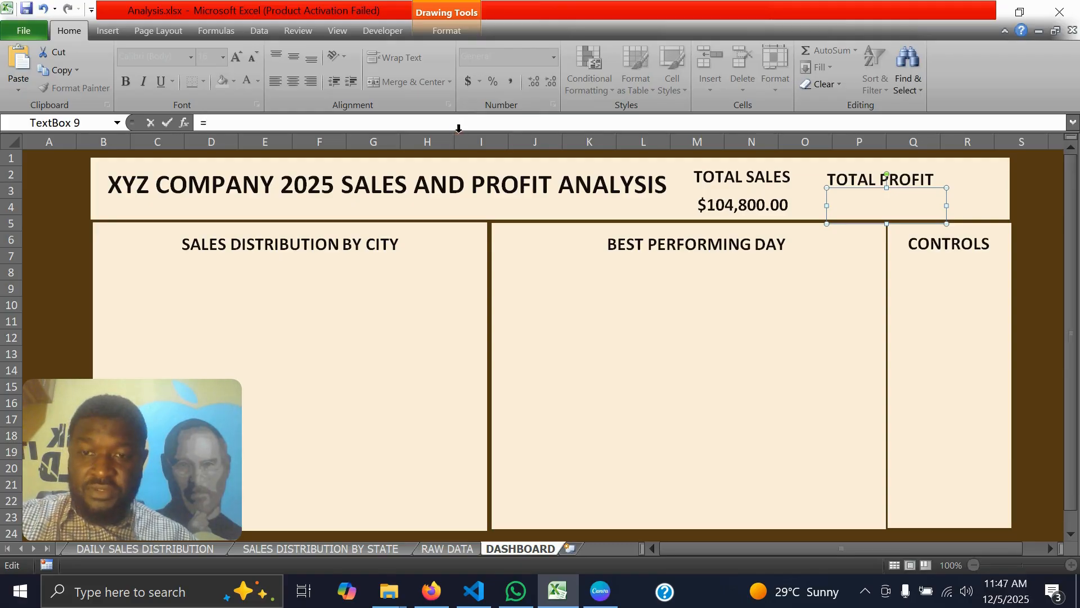
click(20, 547)
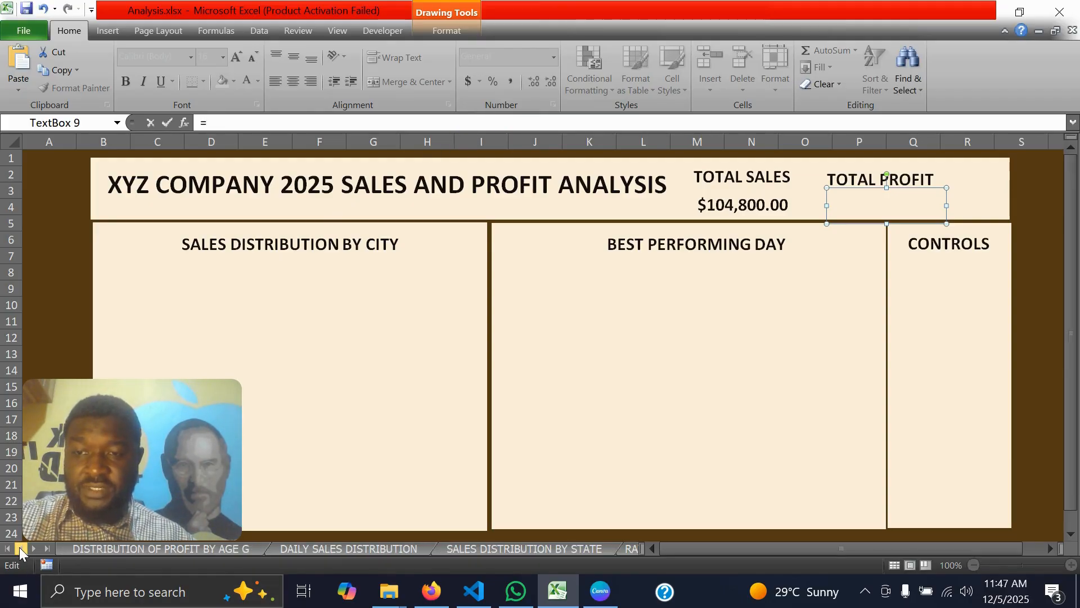
click(157, 548)
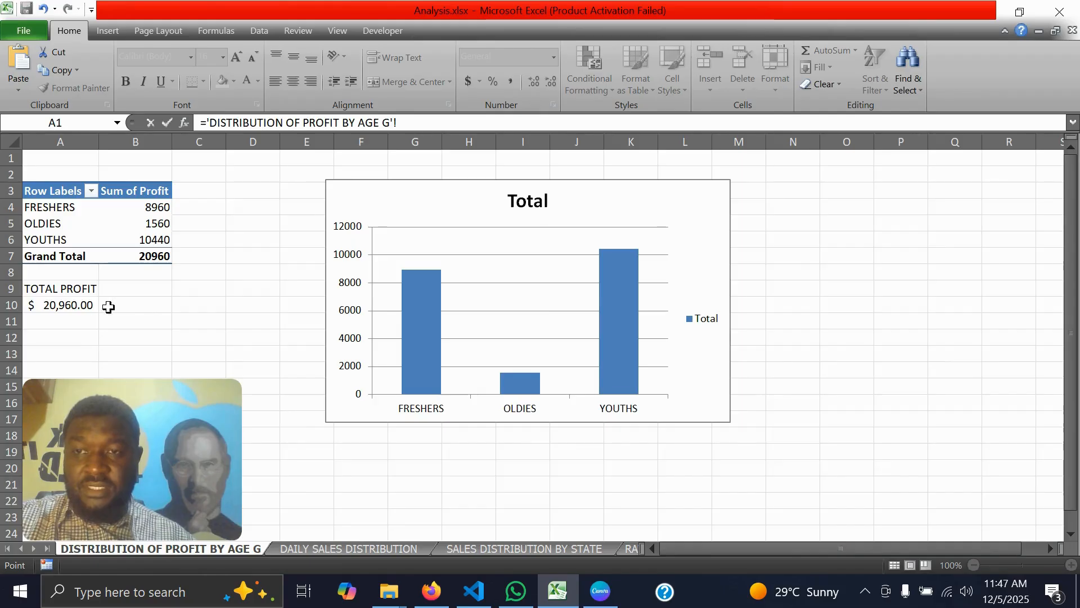
click(67, 305)
key(Return)
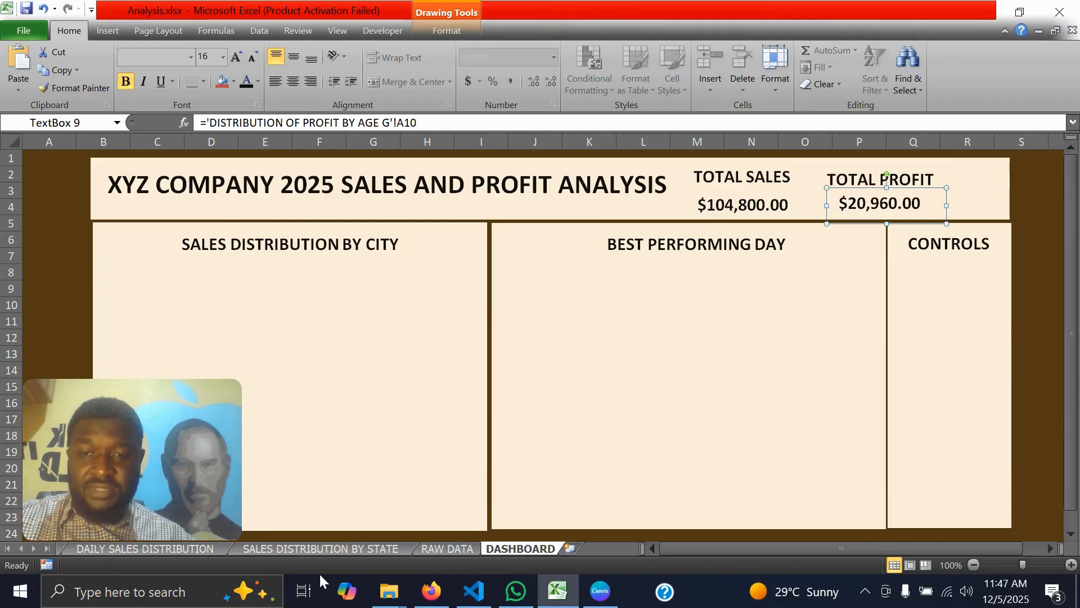
Copy the bar chart from the SALES DISTRIBUTION BY STATE sheet to the DASHBOARD and fit it below the SALES DISTRIBUTION BY CITY heading
click(282, 551)
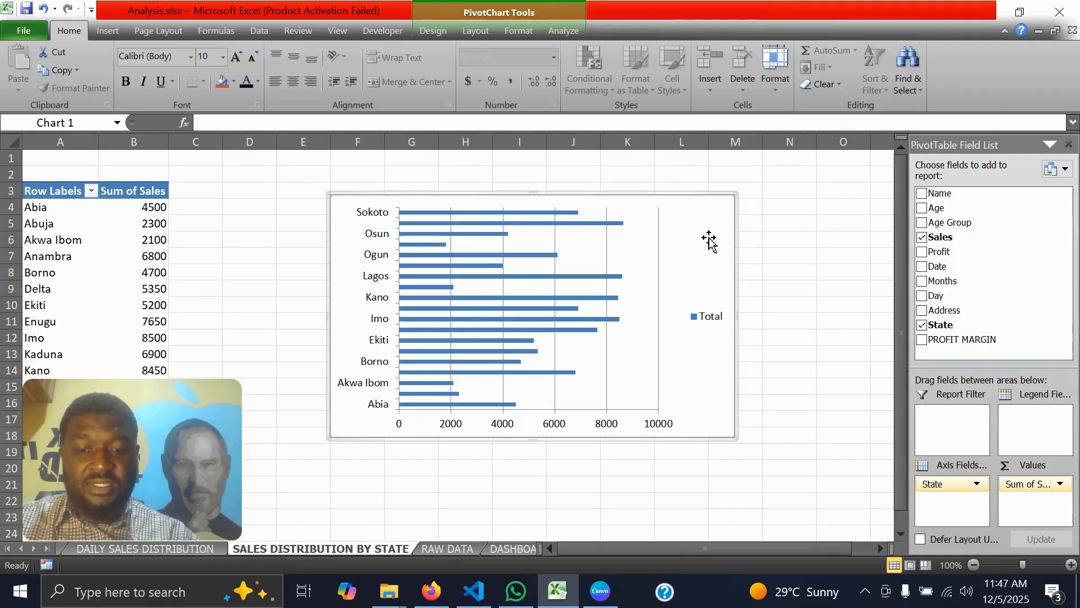
click(850, 276)
click(728, 243)
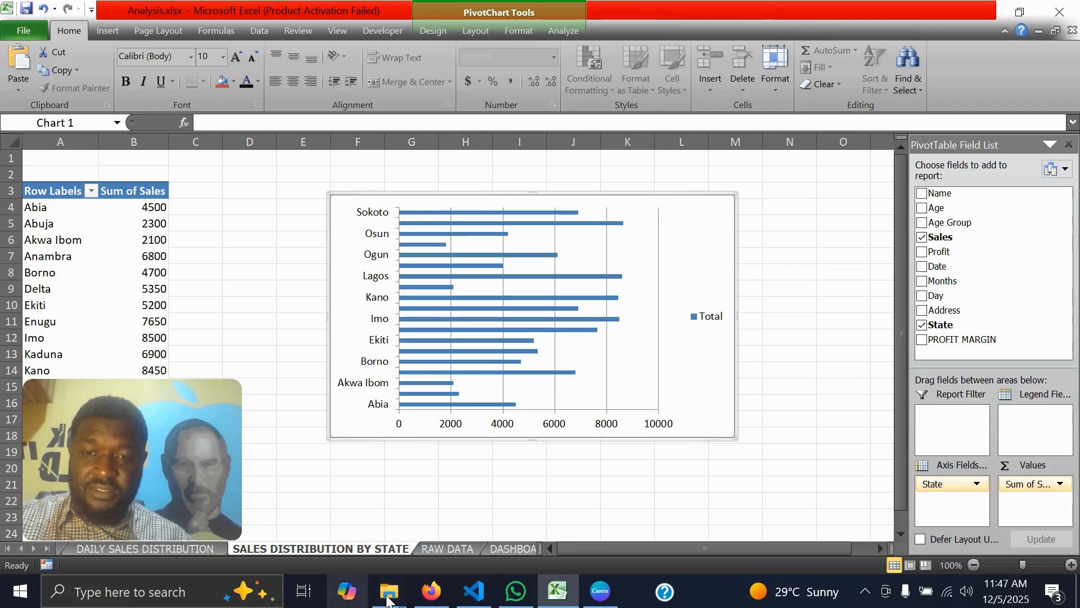
click(508, 550)
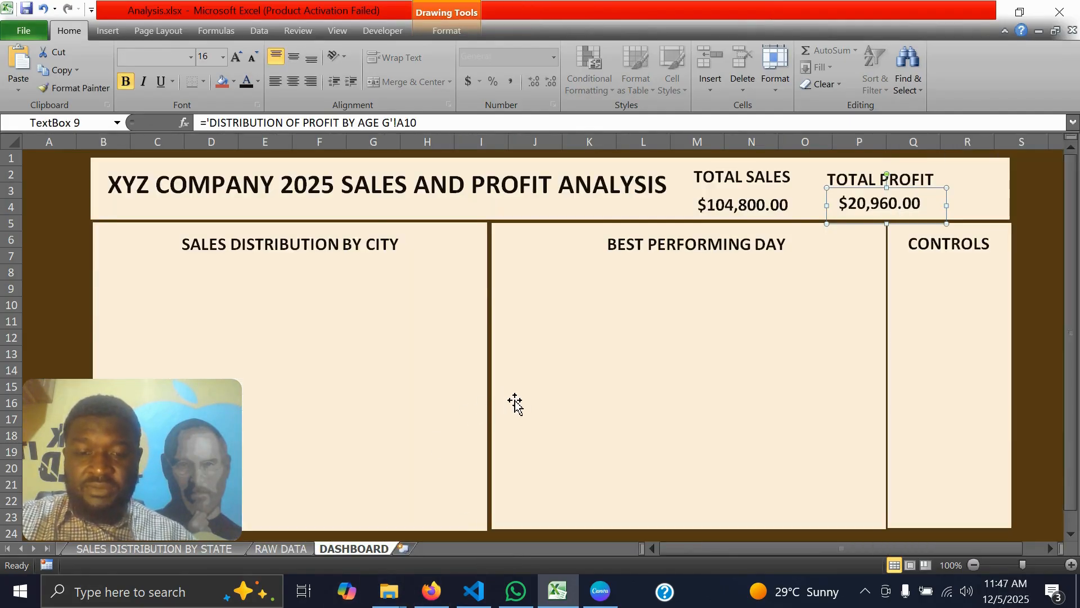
key(ctrl+v)
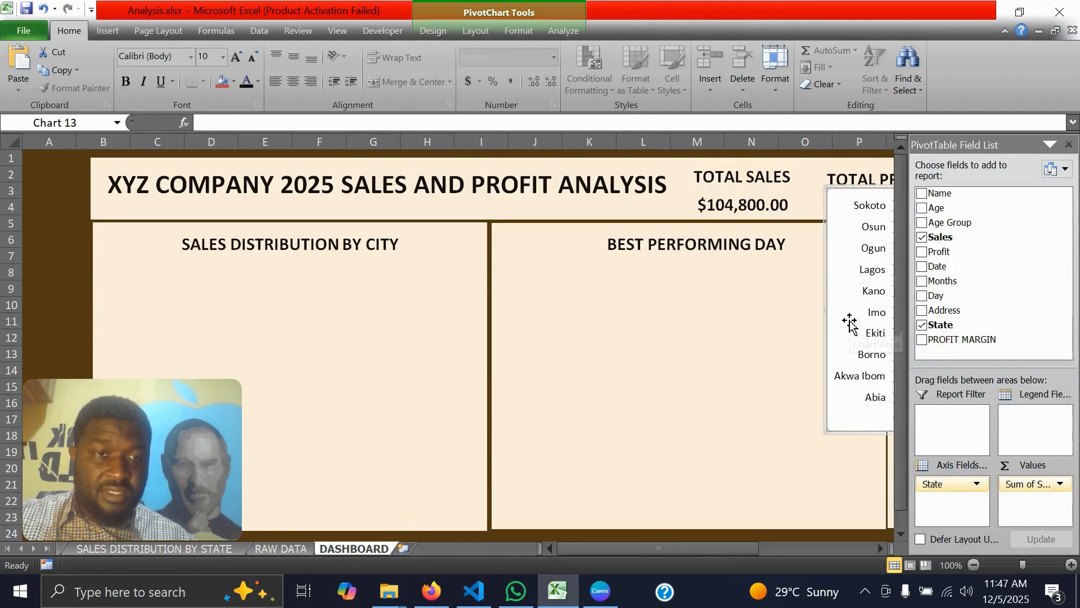
drag(850, 323, 119, 388)
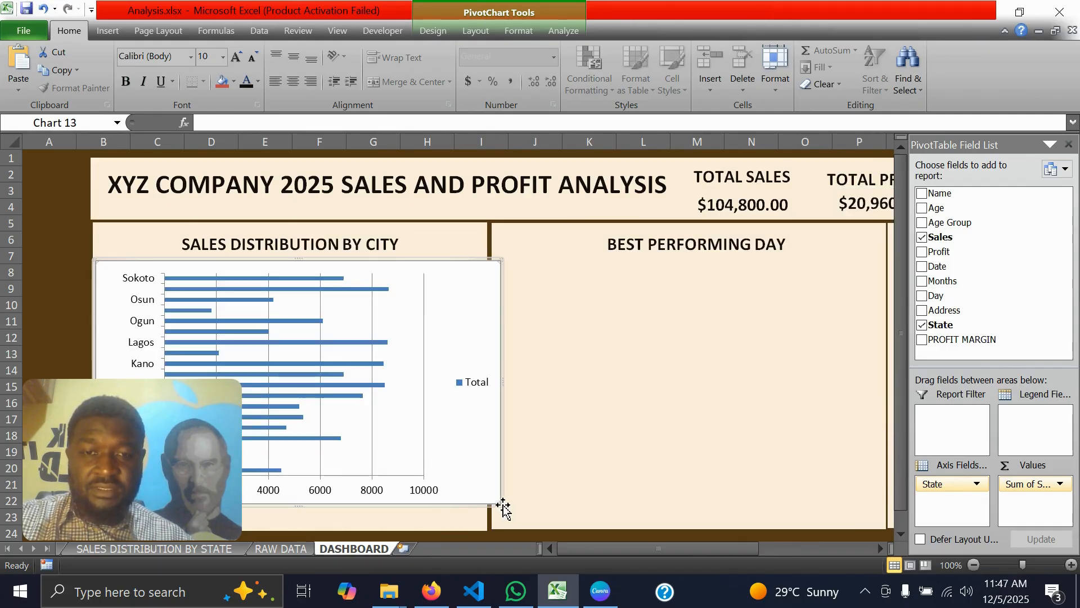
drag(498, 506, 448, 491)
drag(395, 308, 418, 320)
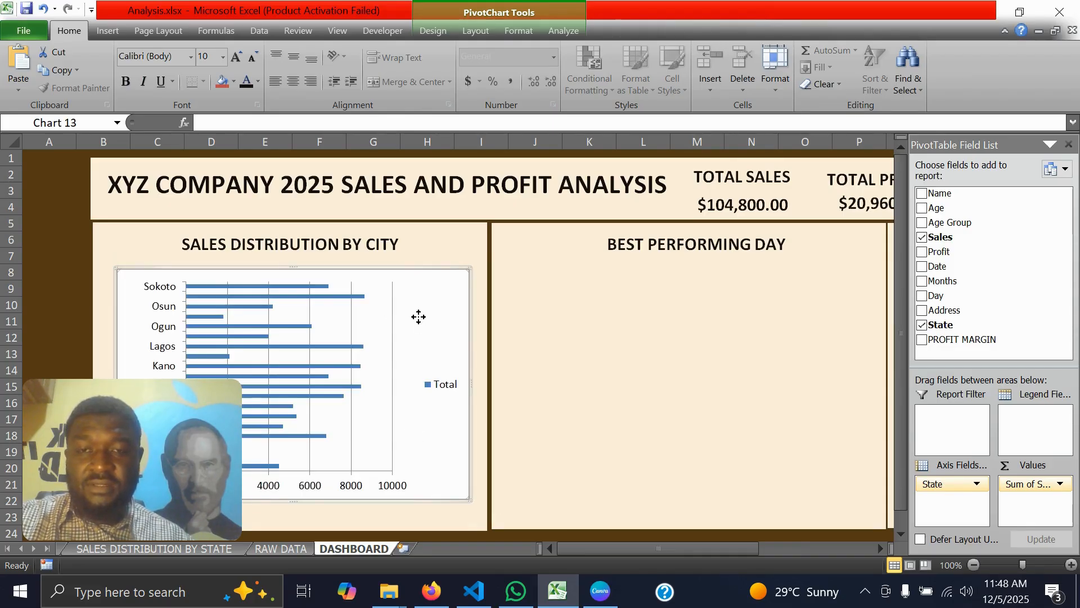
Format the pasted bar chart's chart area with no fill and no border line
double_click(419, 321)
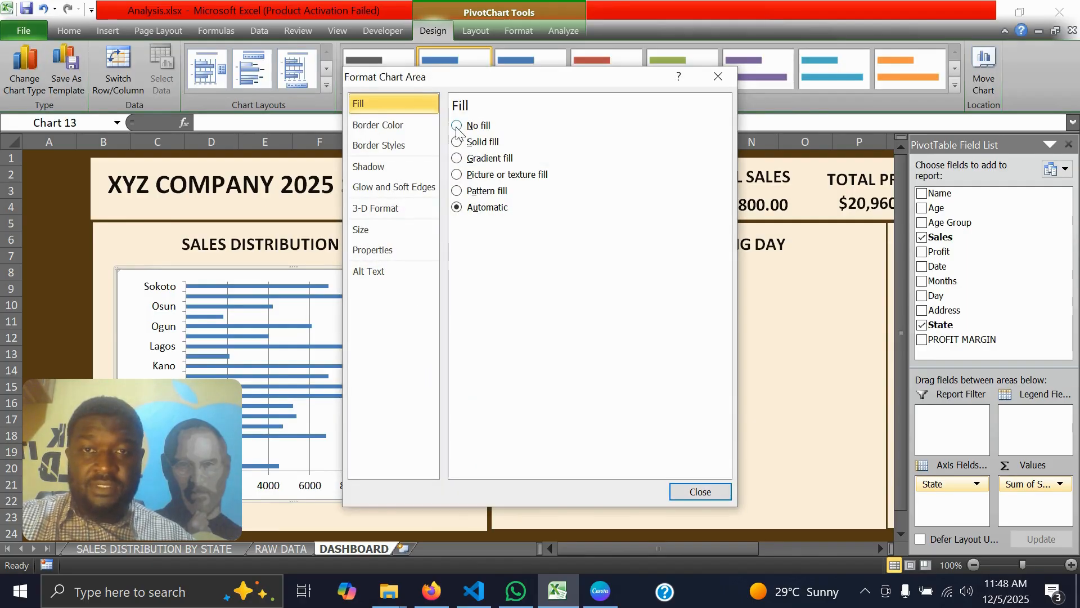
click(456, 126)
click(385, 129)
click(457, 126)
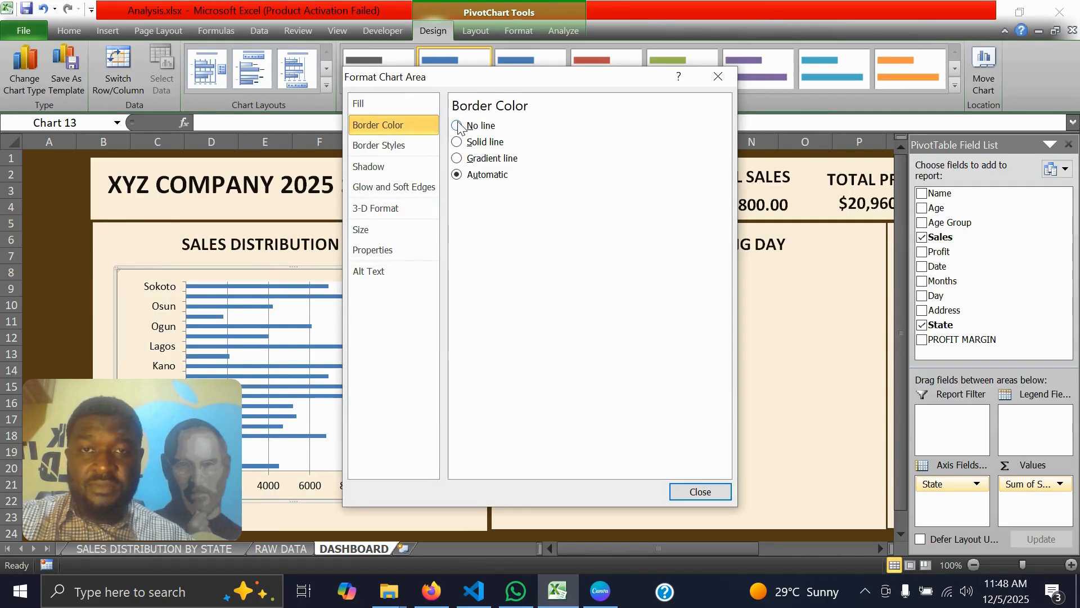
click(688, 492)
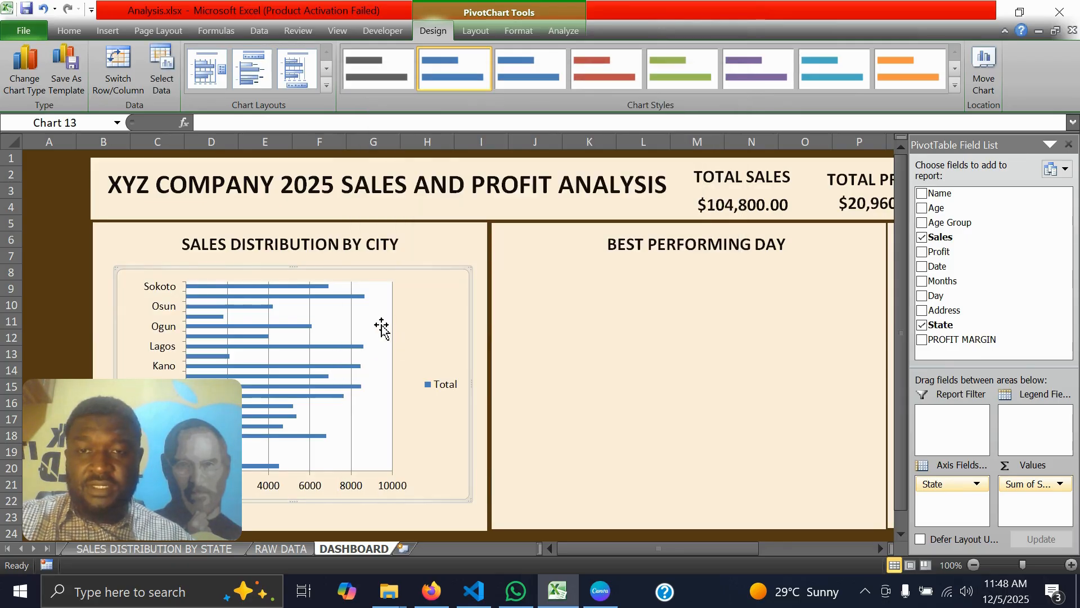
Remove the fill from the bar chart's plot area
click(381, 327)
double_click(381, 326)
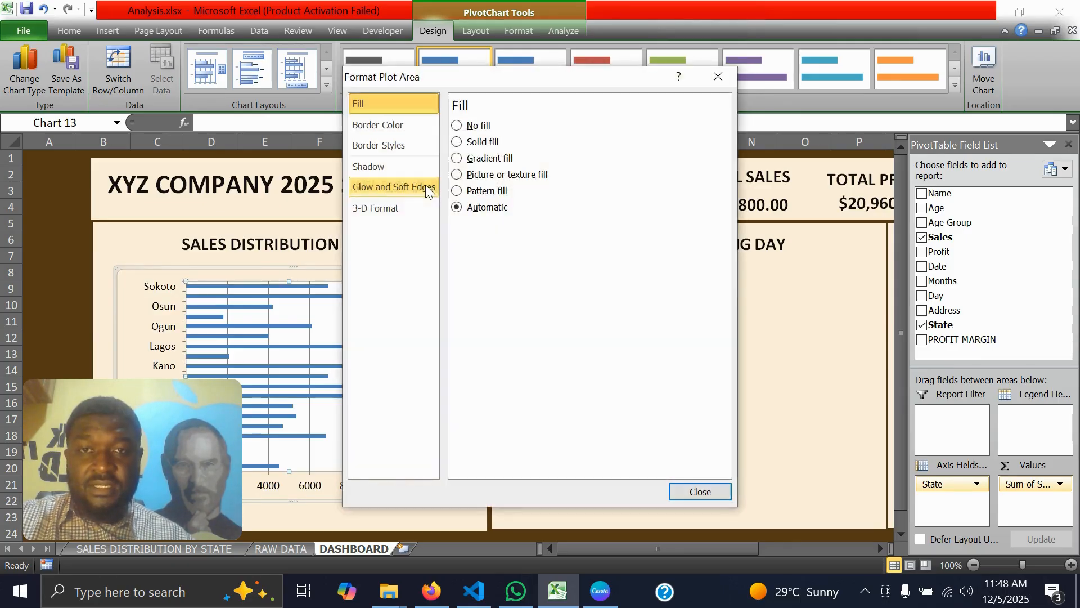
click(463, 129)
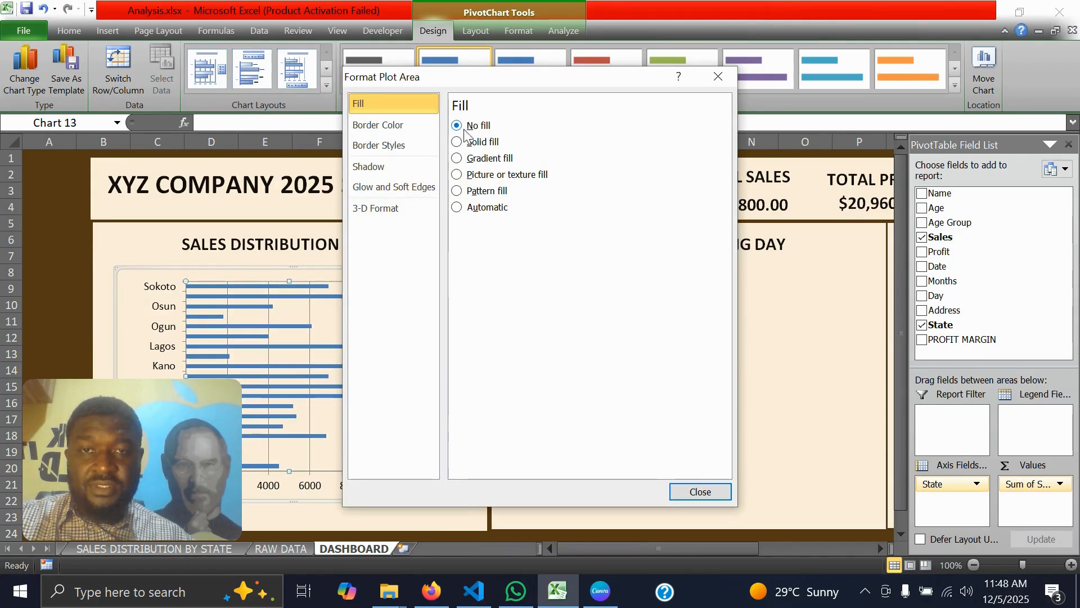
click(695, 492)
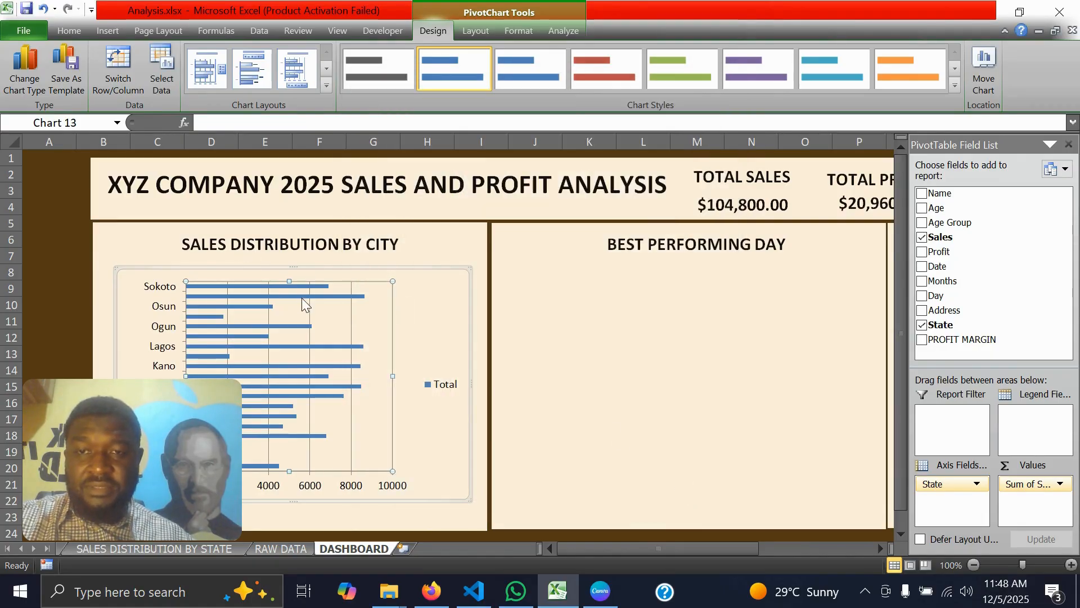
Give the bar chart's data series a solid fill in the dark brown of the dashboard background
click(289, 294)
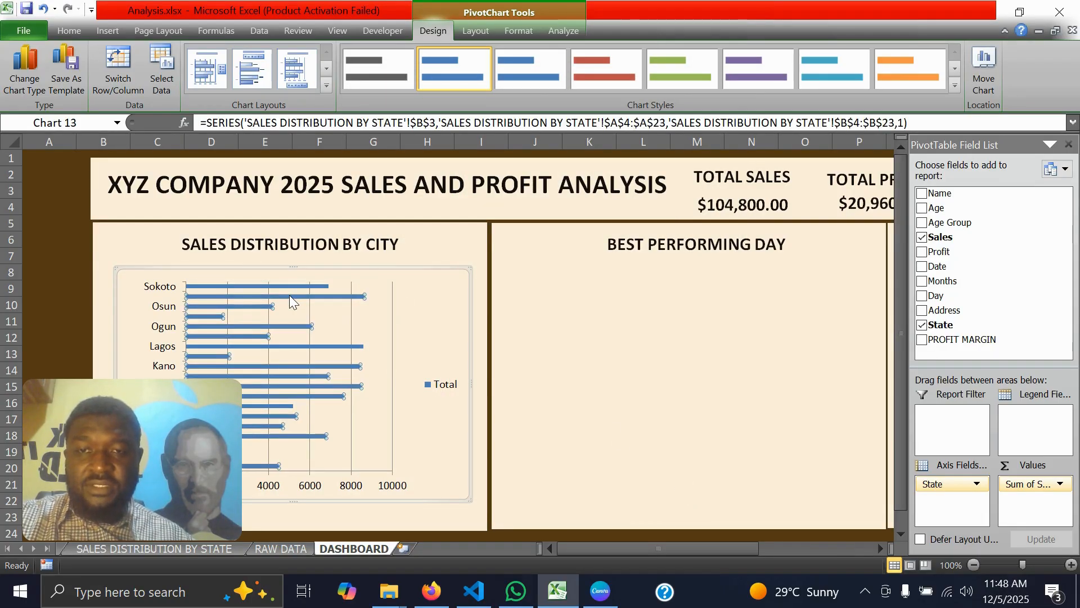
right_click(291, 296)
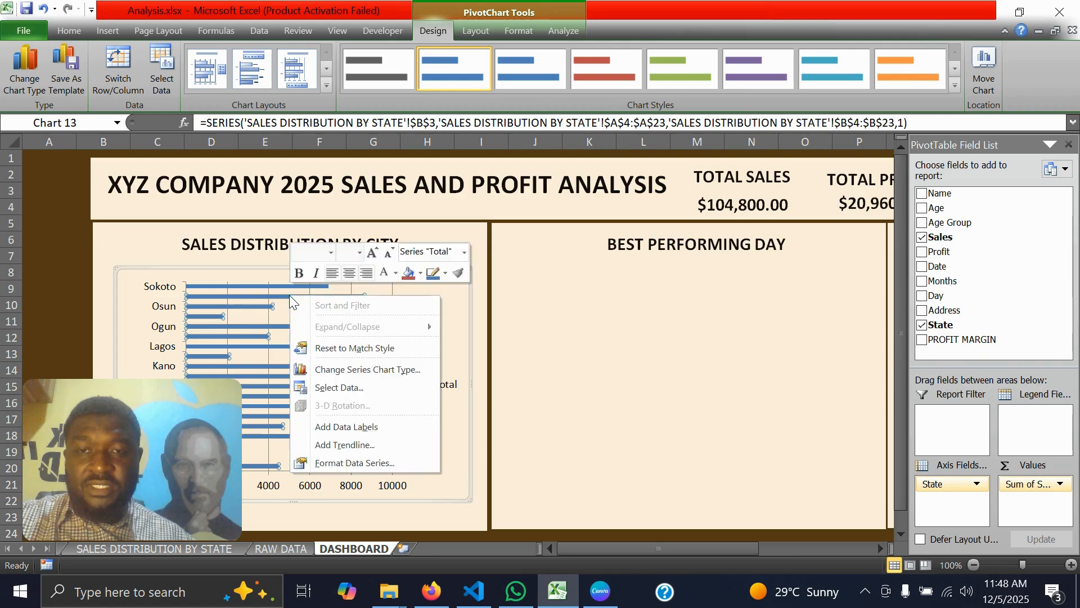
click(355, 463)
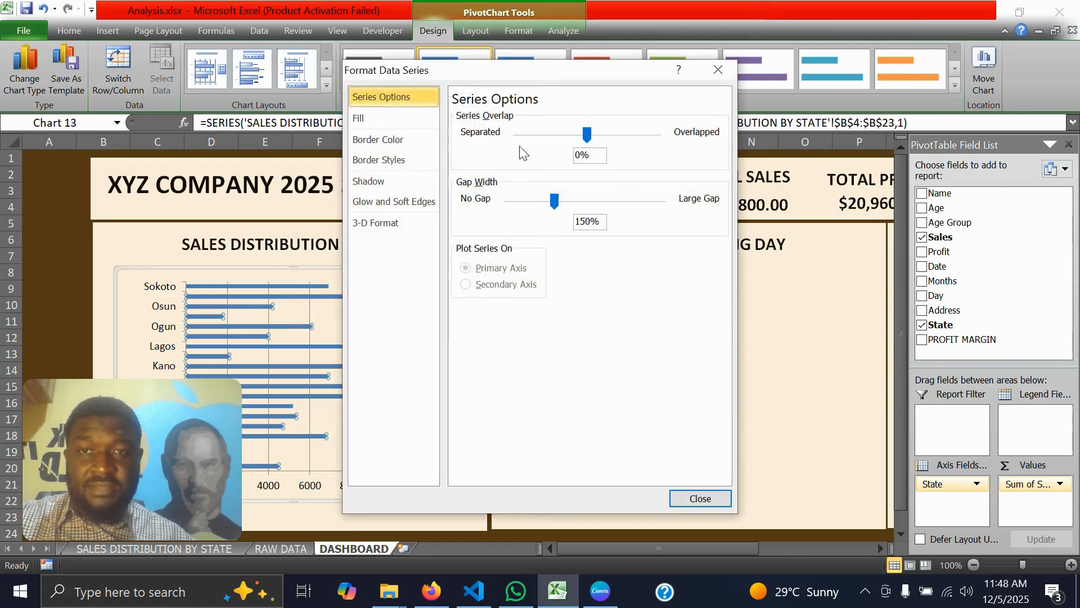
click(379, 117)
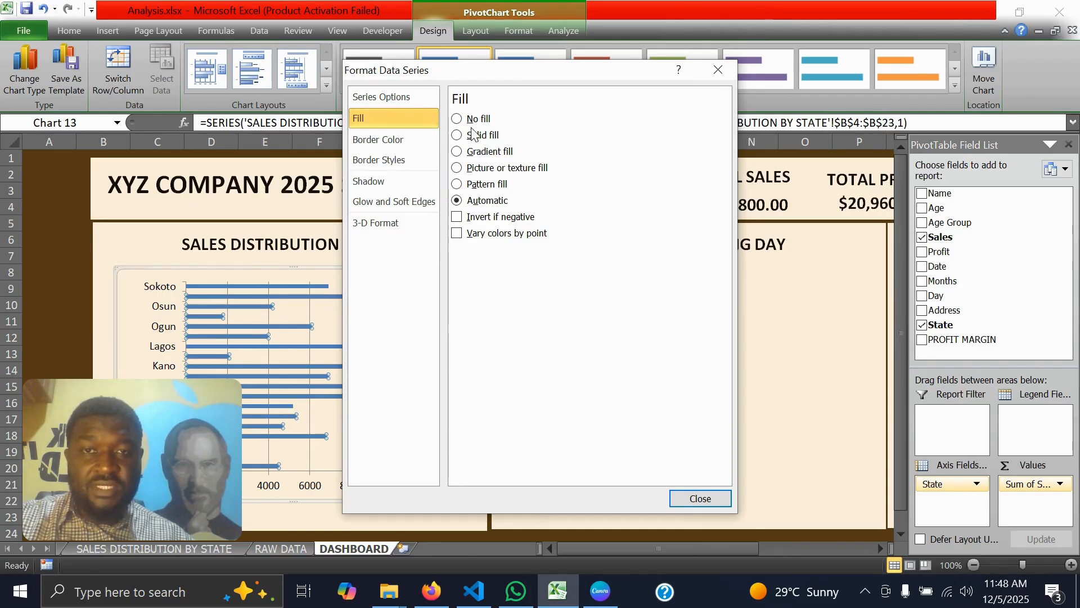
click(457, 136)
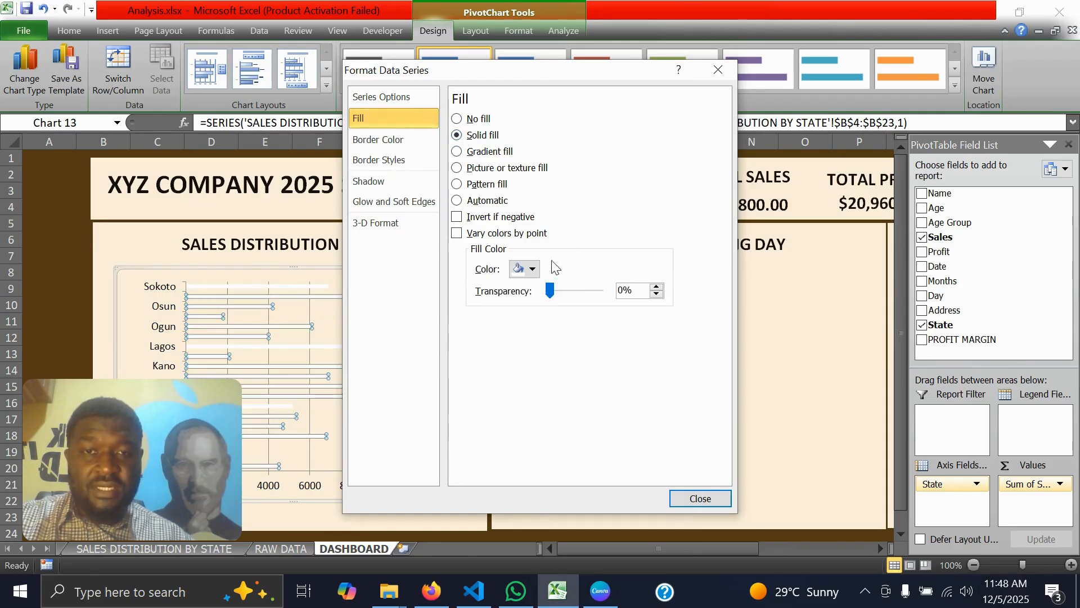
click(533, 269)
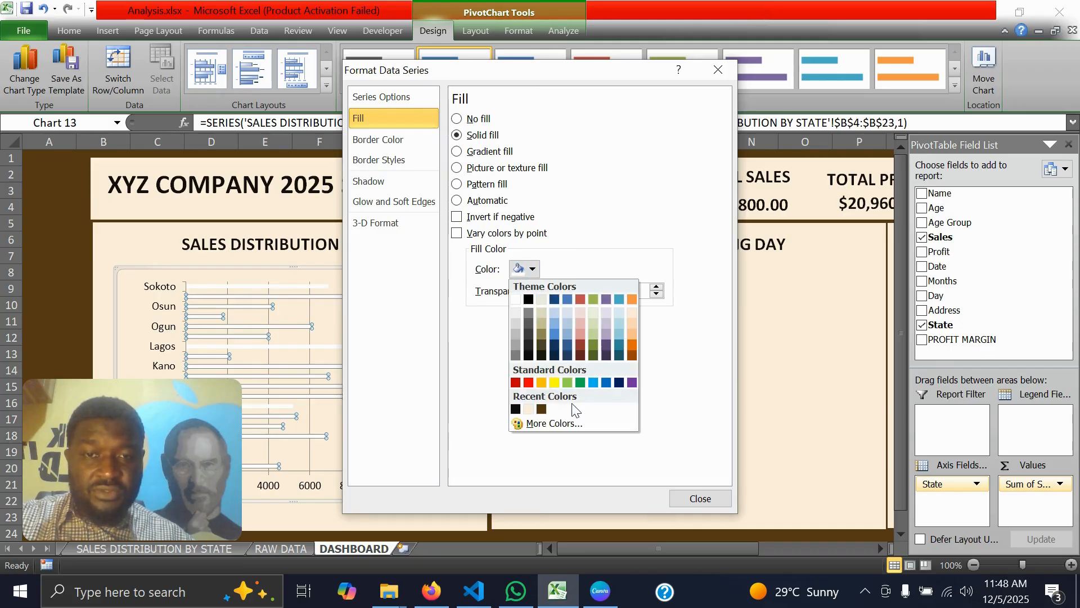
click(542, 409)
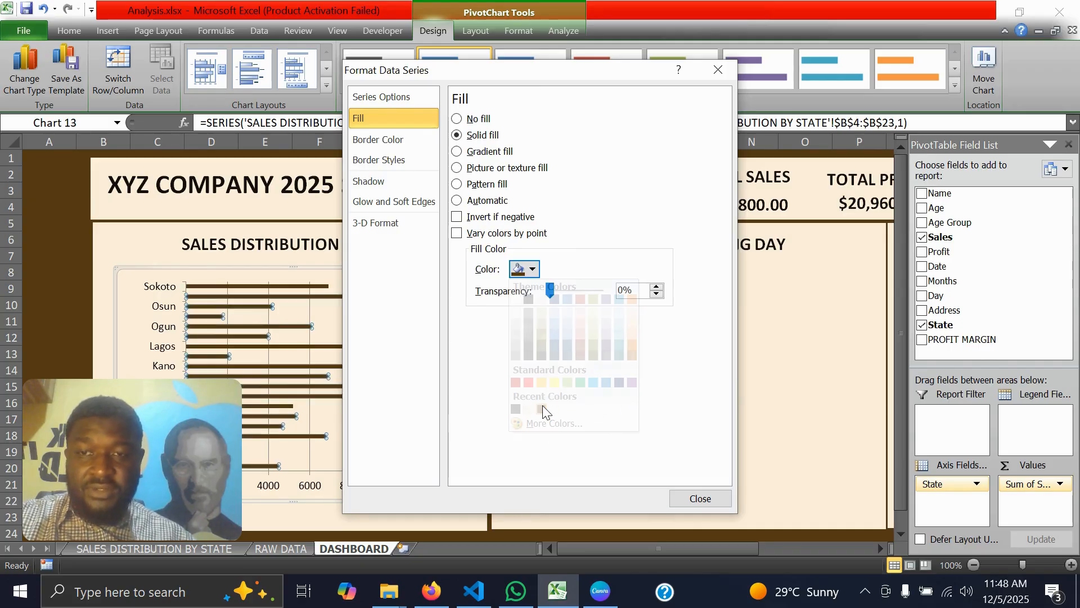
click(703, 498)
Set the font colour of the state labels on the bar chart's vertical axis to black
click(162, 313)
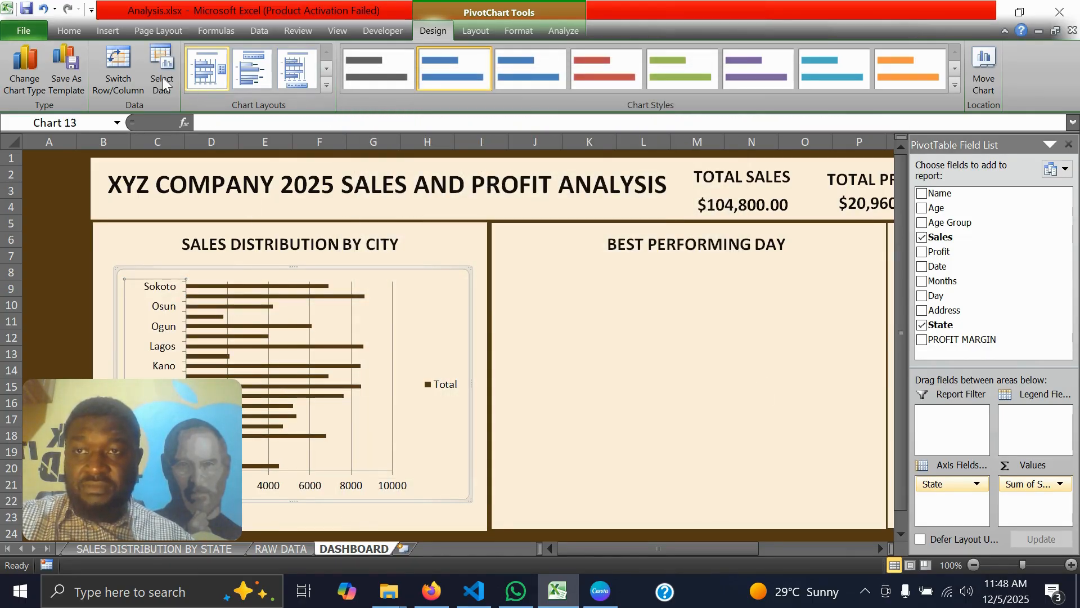
click(71, 33)
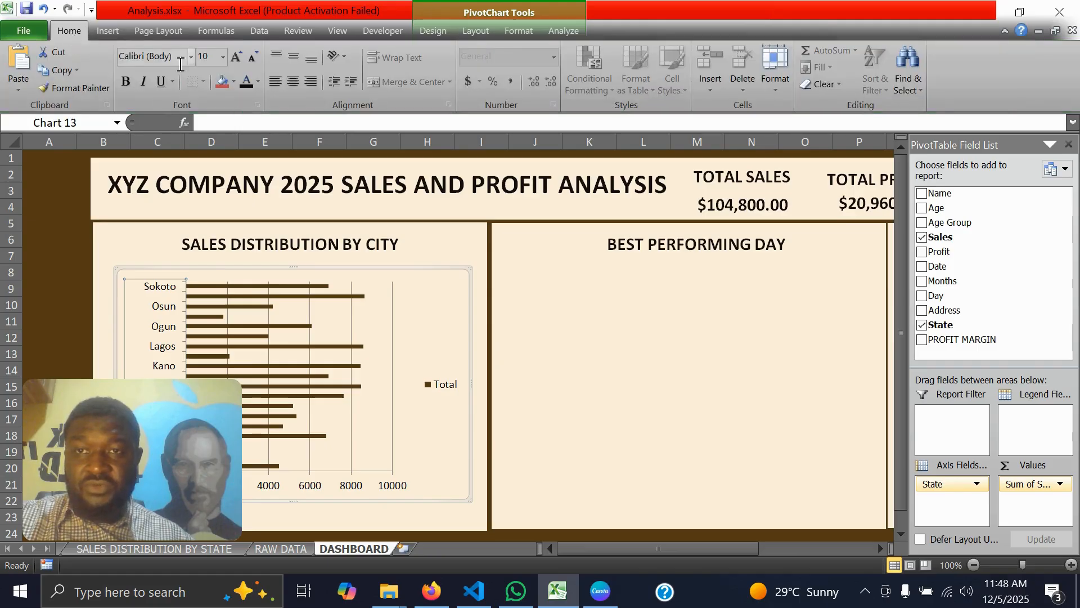
click(261, 84)
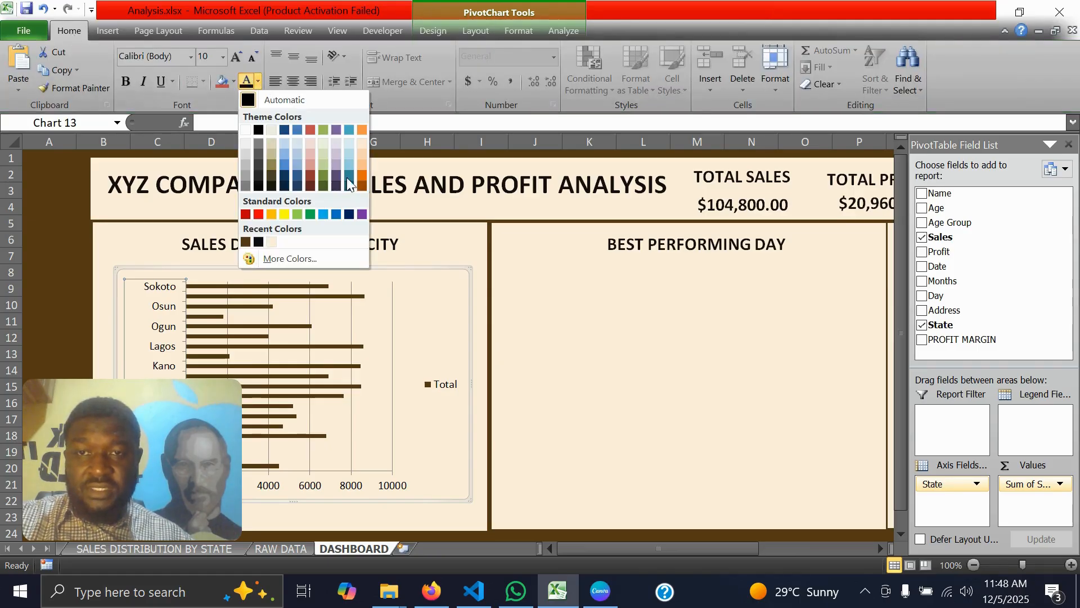
click(258, 242)
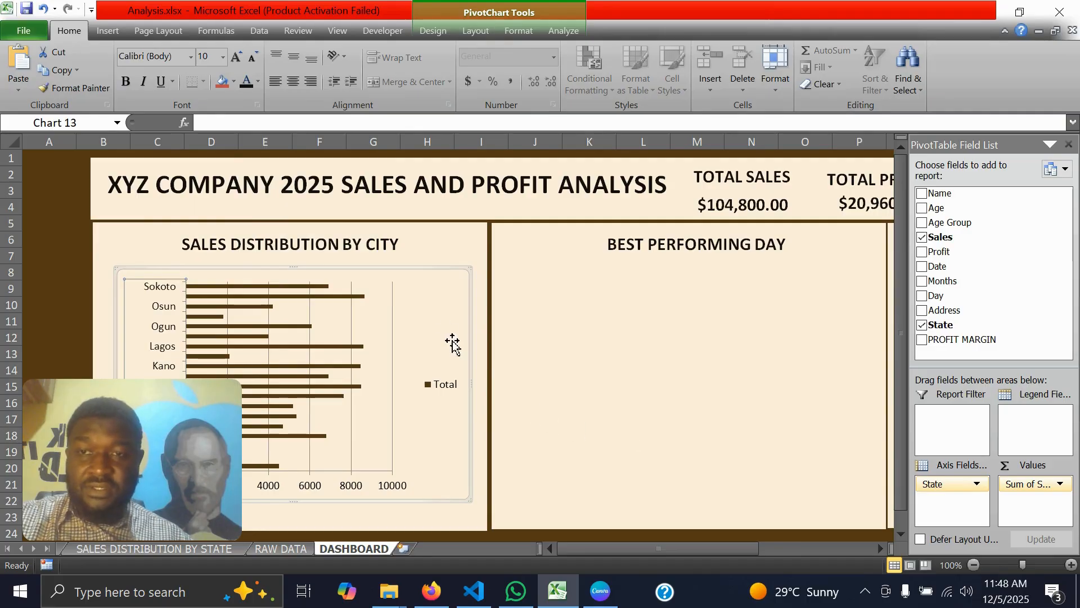
click(600, 369)
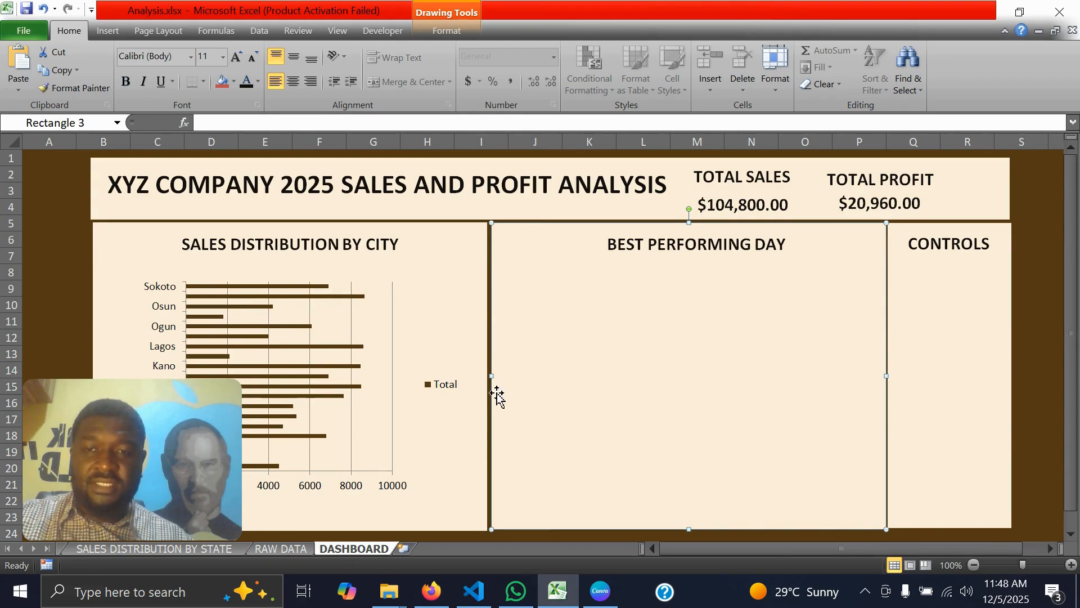
Copy the doughnut chart from the DAILY SALES DISTRIBUTION sheet to the DASHBOARD, shrink it and place it below the BEST PERFORMING DAY heading
click(22, 550)
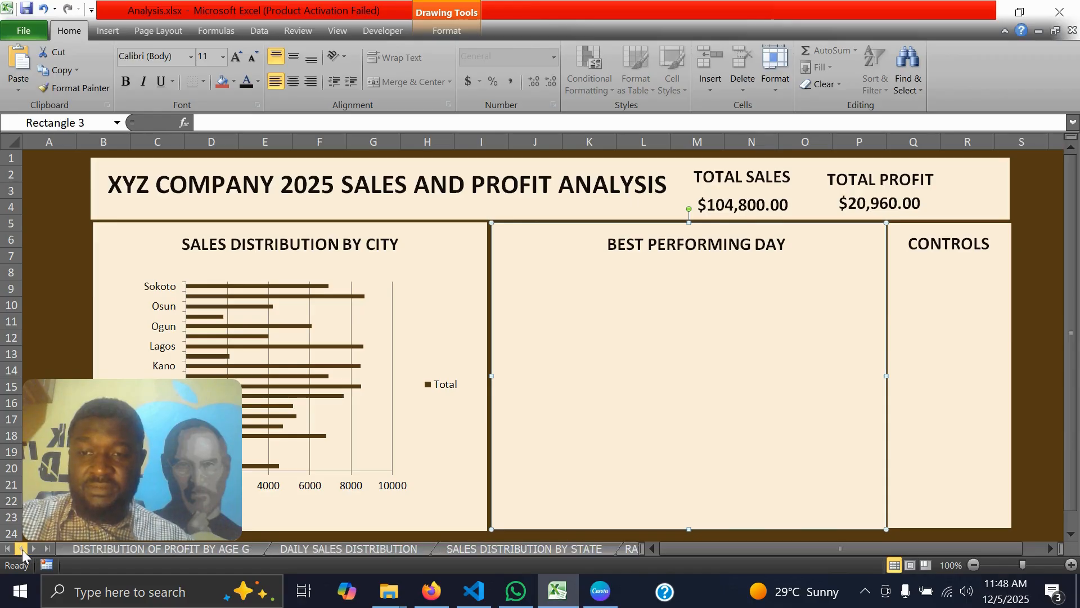
click(157, 550)
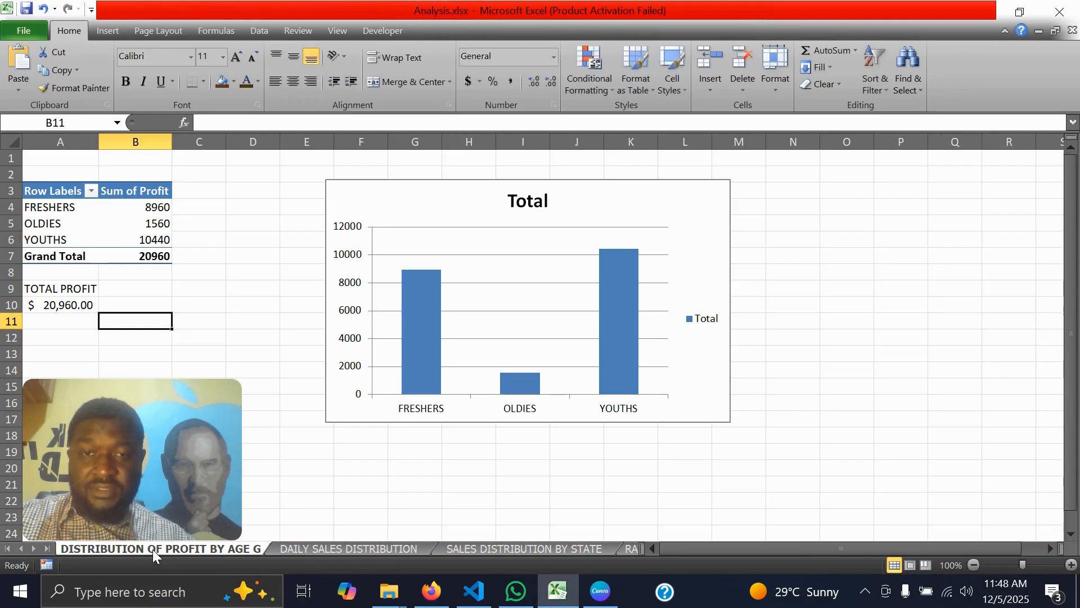
click(322, 549)
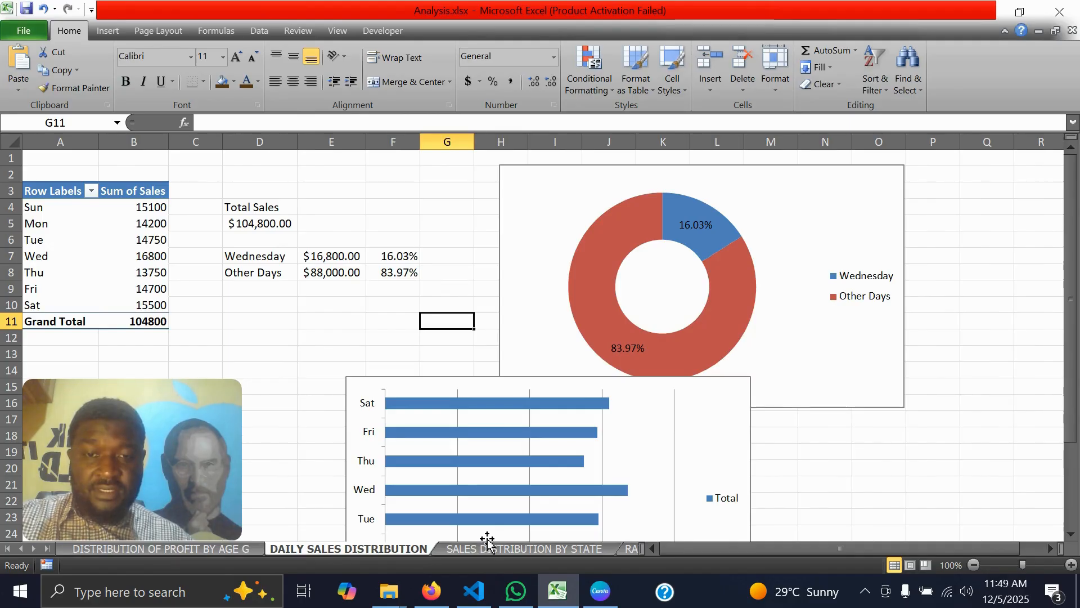
click(797, 235)
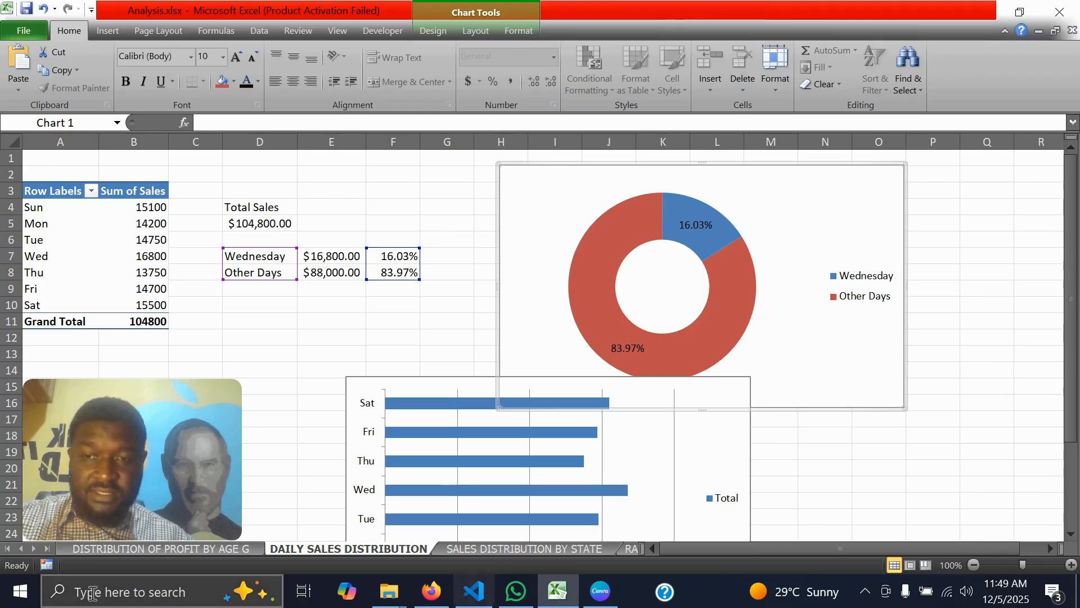
click(47, 549)
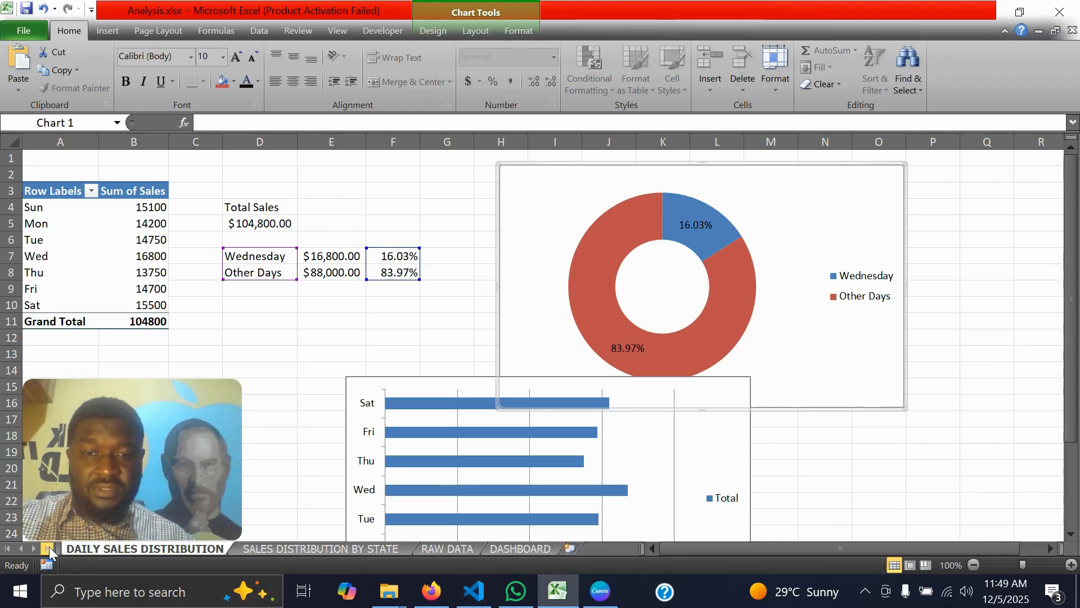
click(515, 548)
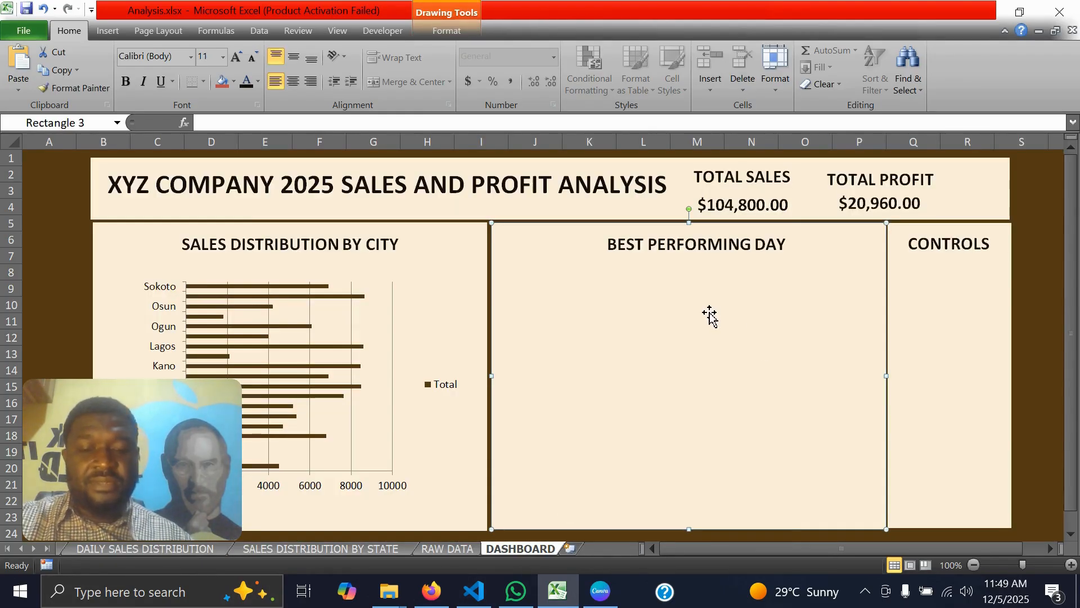
key(ctrl+v)
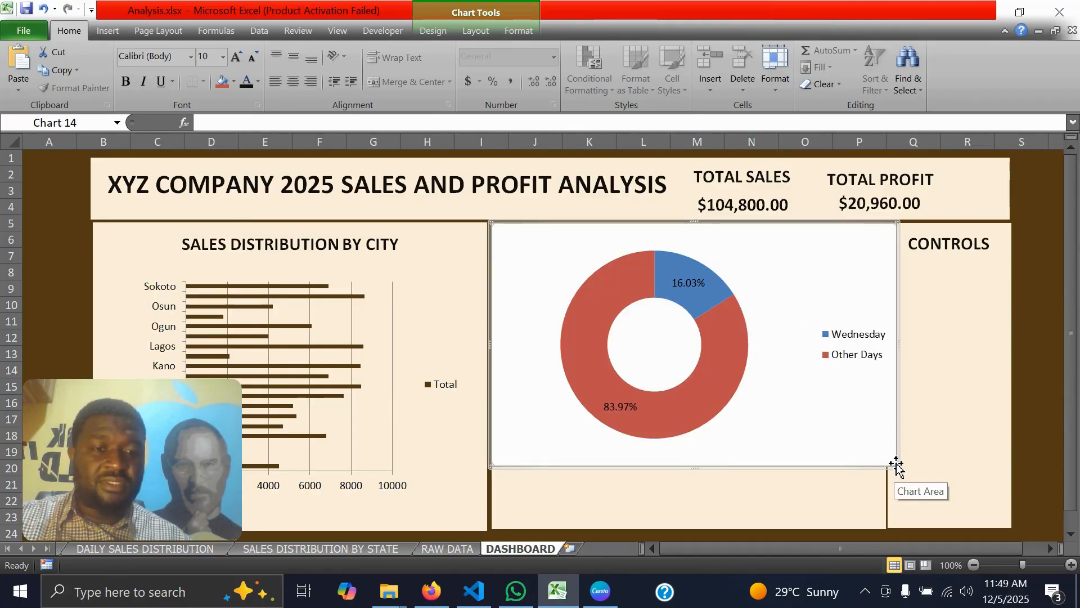
drag(897, 466, 794, 456)
drag(718, 290, 783, 337)
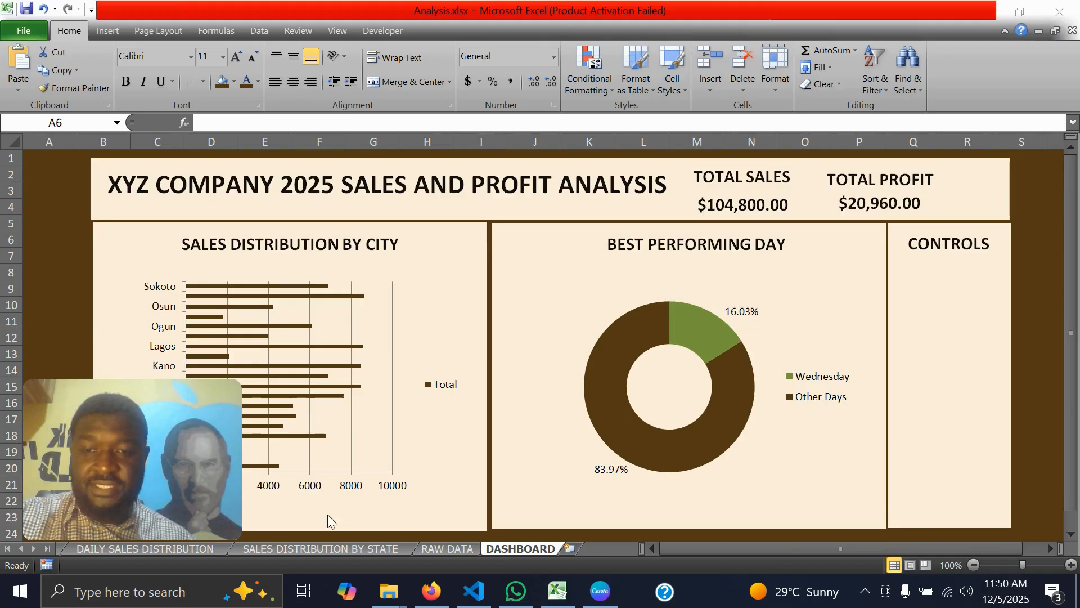
Insert an Age Group slicer for the PivotTable on the DAILY SALES DISTRIBUTION sheet
click(305, 549)
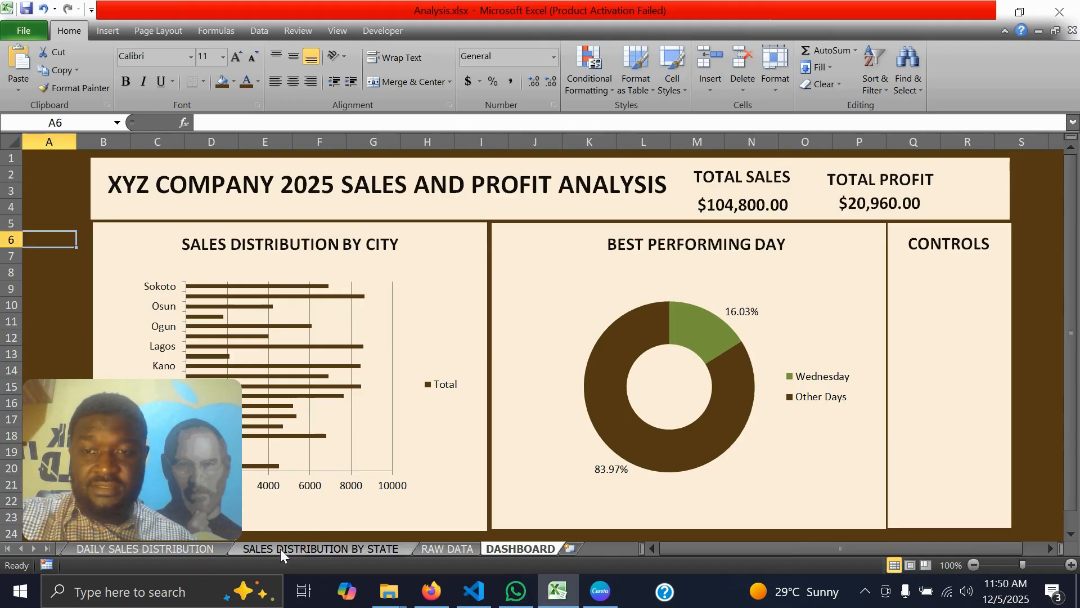
click(278, 548)
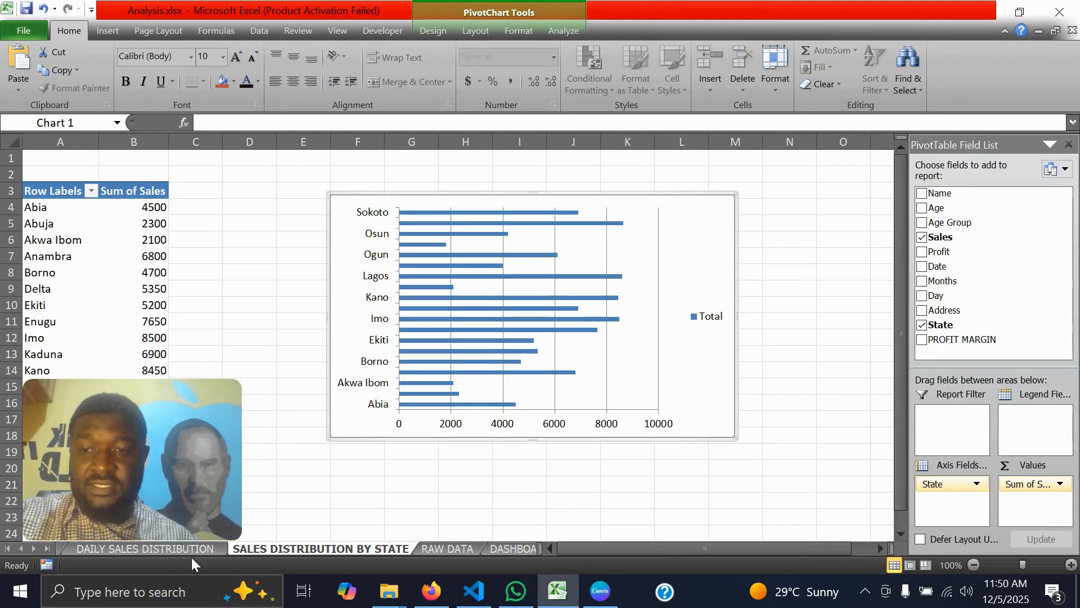
click(122, 548)
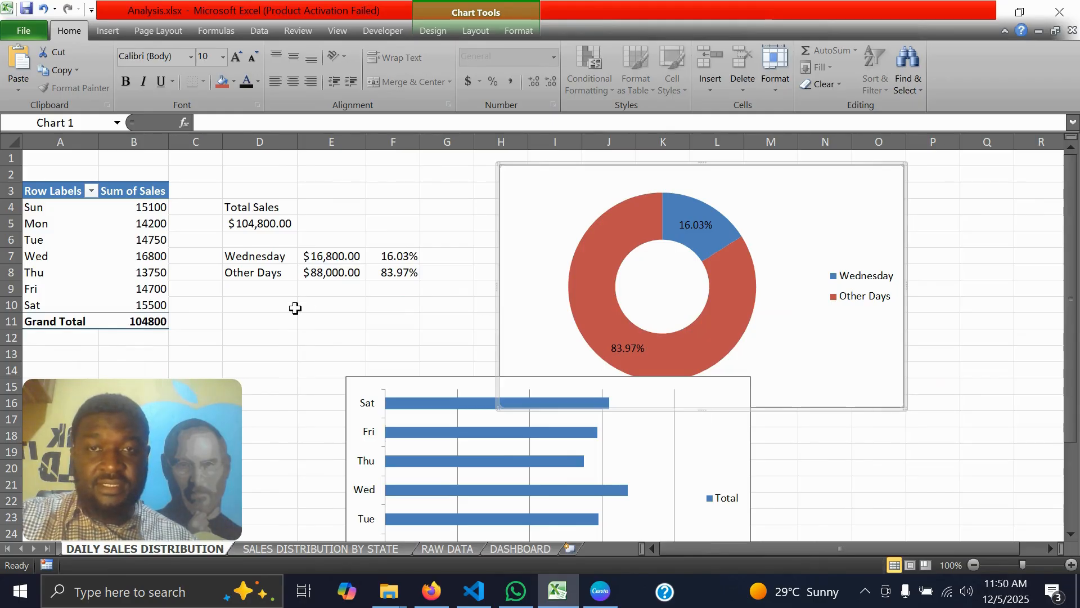
click(50, 191)
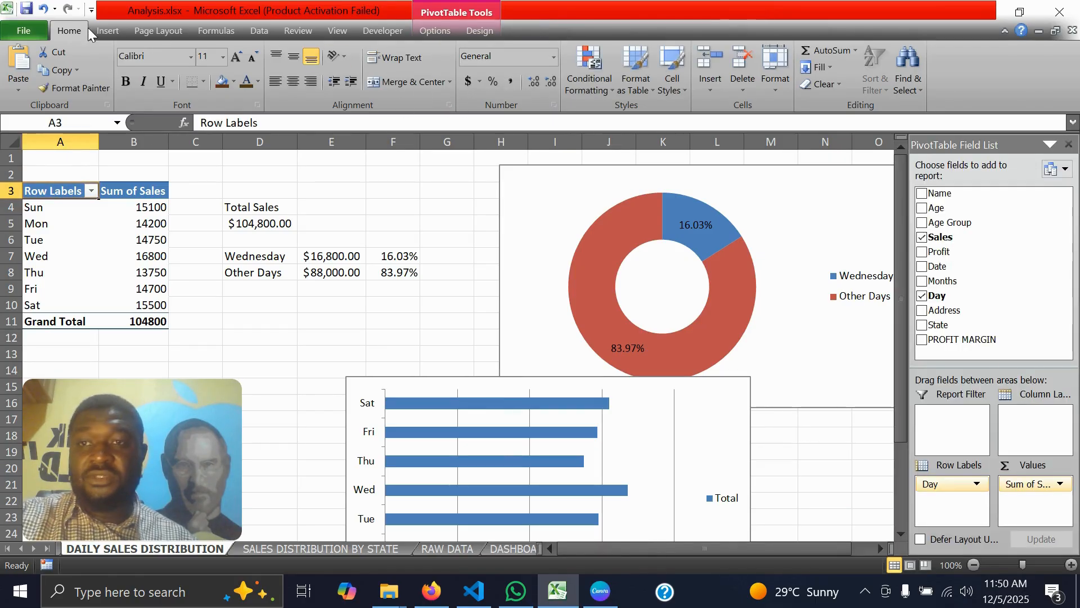
click(107, 31)
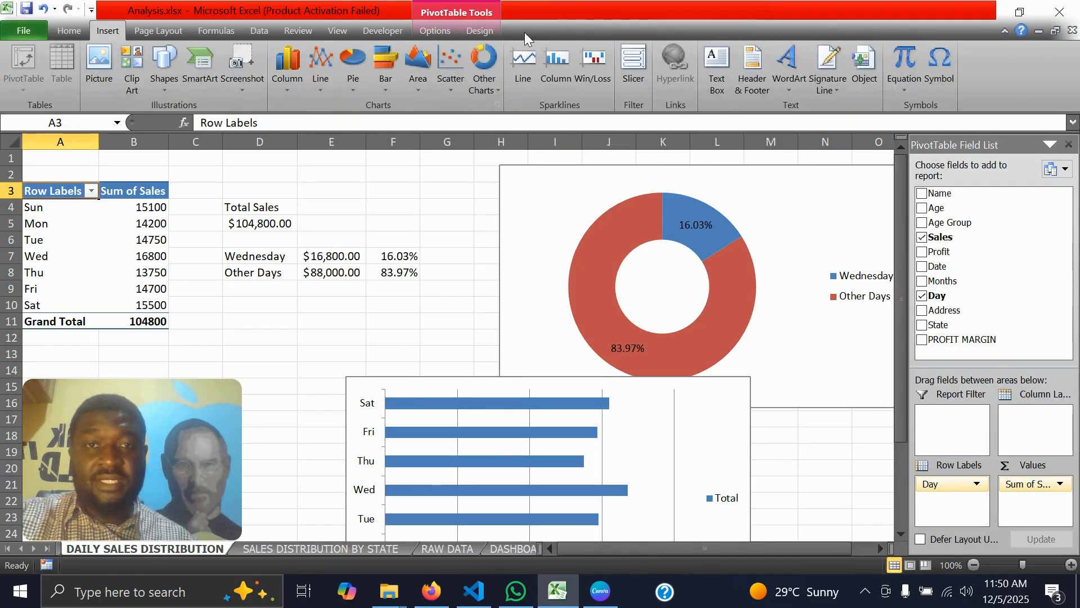
click(639, 73)
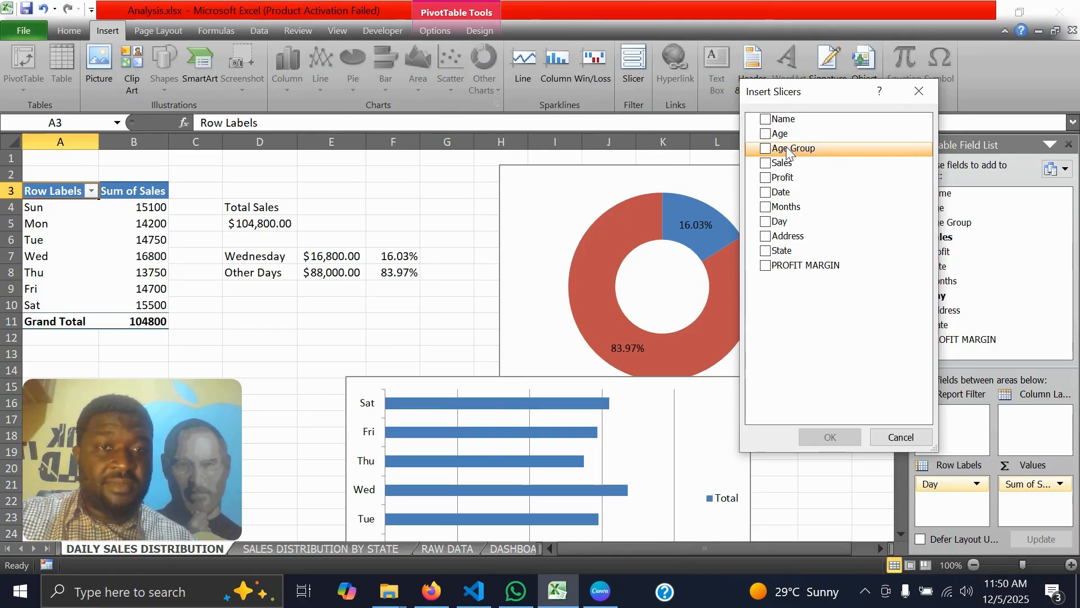
click(765, 149)
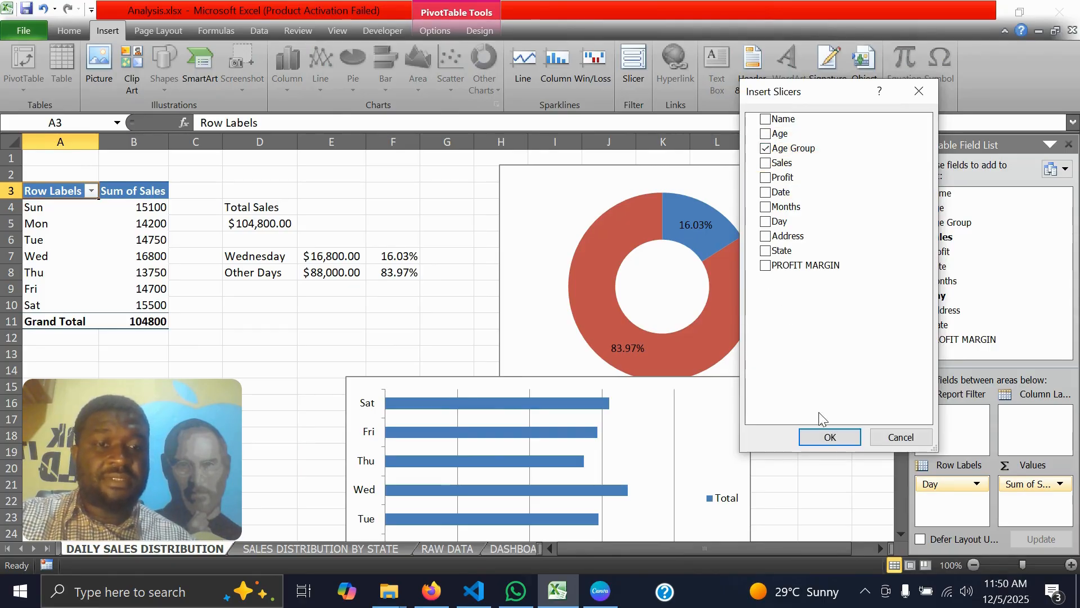
click(830, 437)
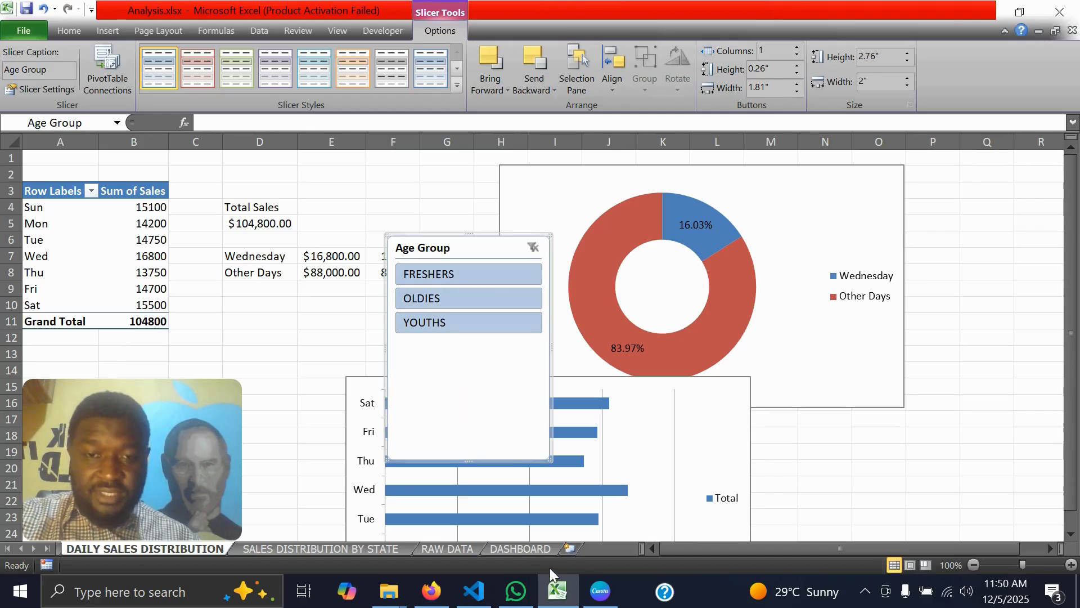
Copy the Age Group slicer to the DASHBOARD sheet and fit it below the CONTROLS heading in a green slicer style
click(519, 547)
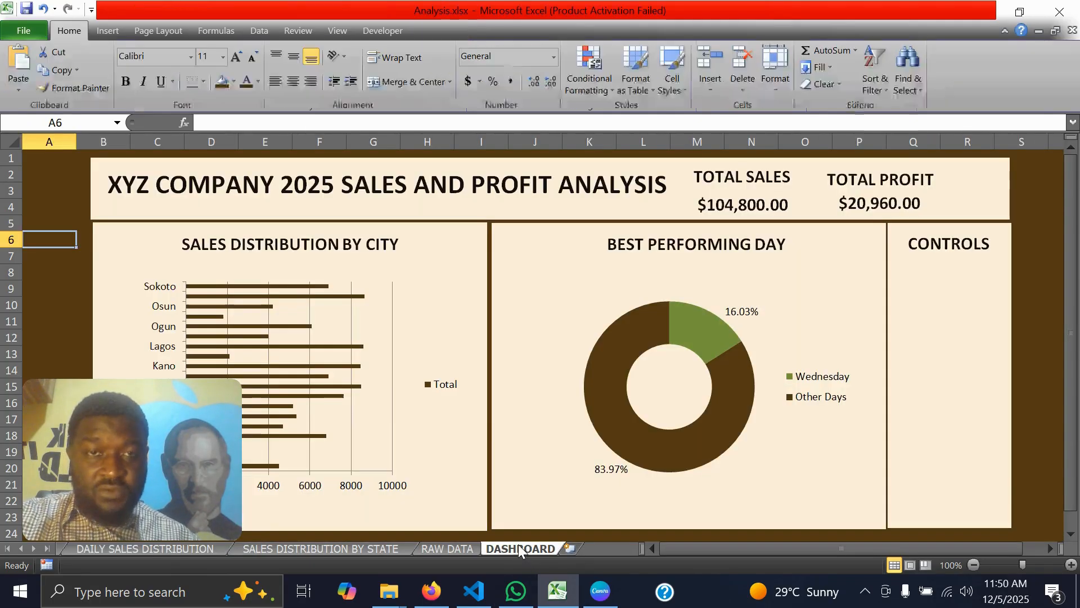
click(931, 336)
key(ctrl+v)
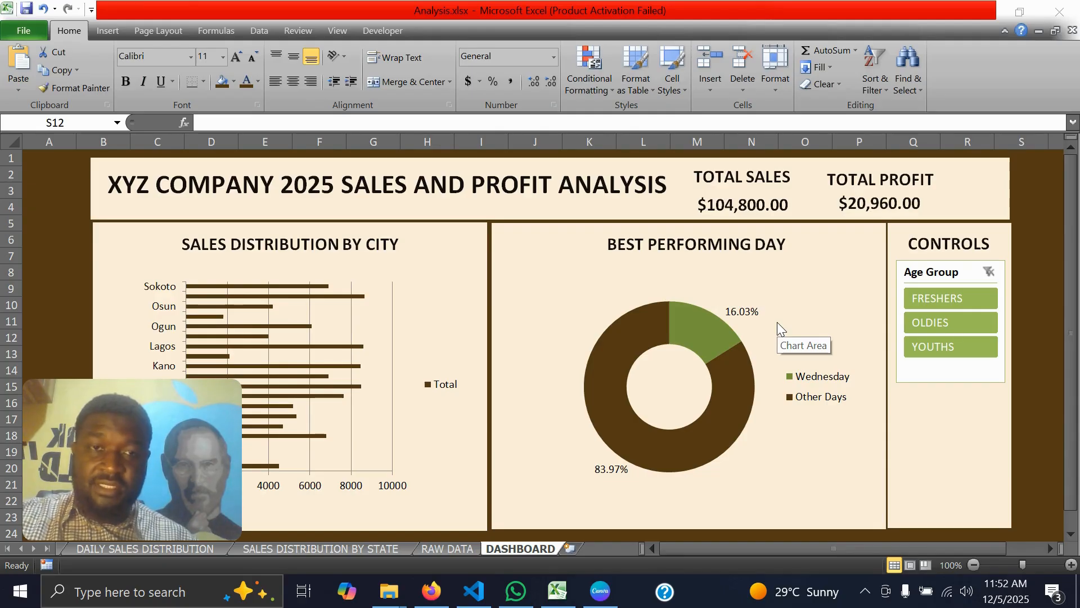
Test the Age Group slicer by filtering to FRESHERS, OLDIES and YOUTHS in turn, and clear the filter
click(930, 296)
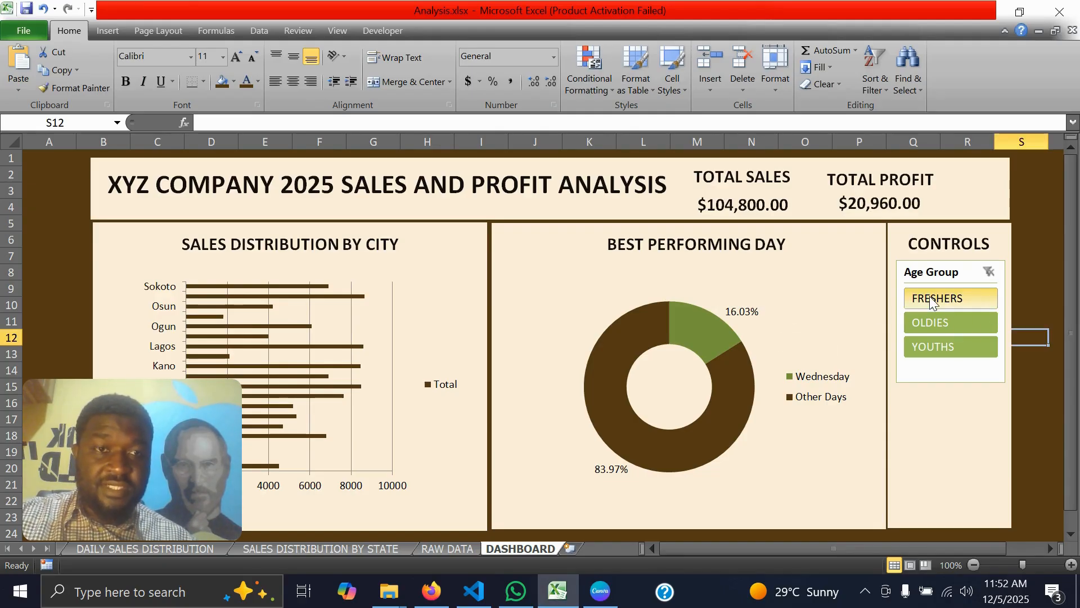
click(941, 300)
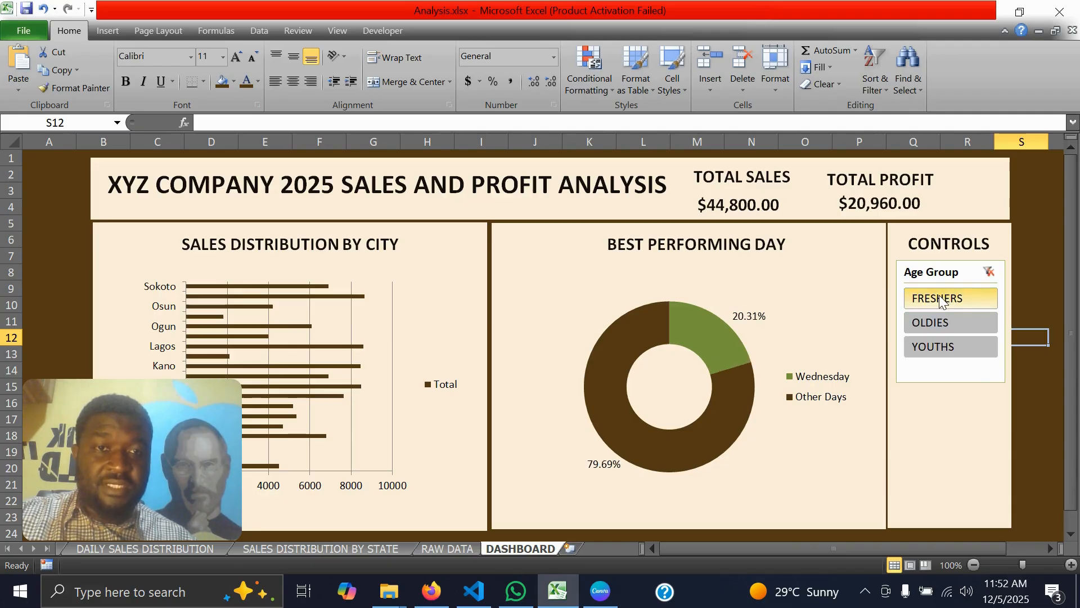
click(923, 321)
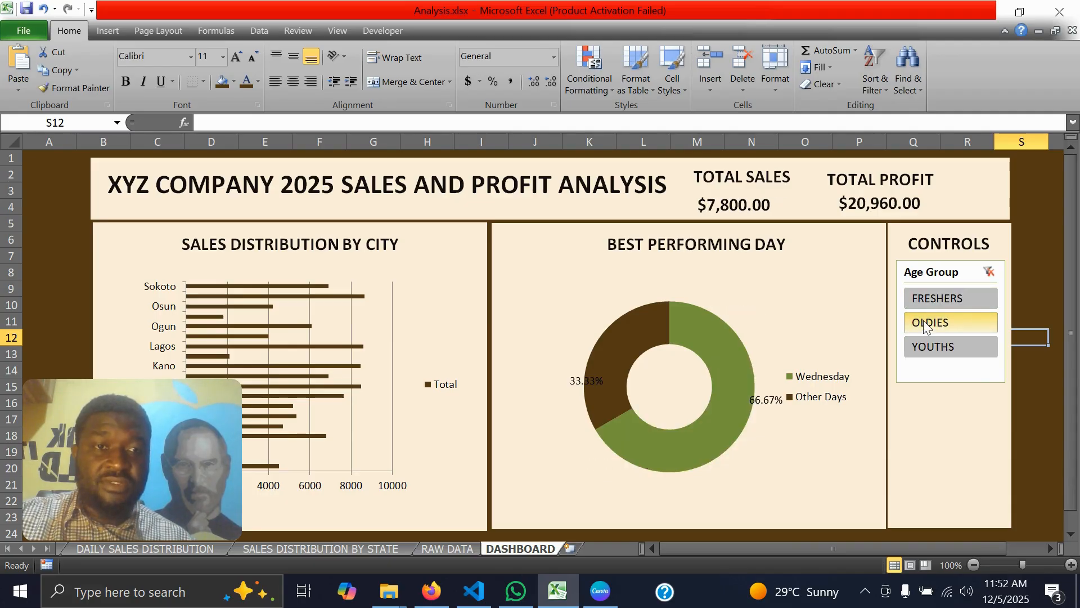
click(917, 352)
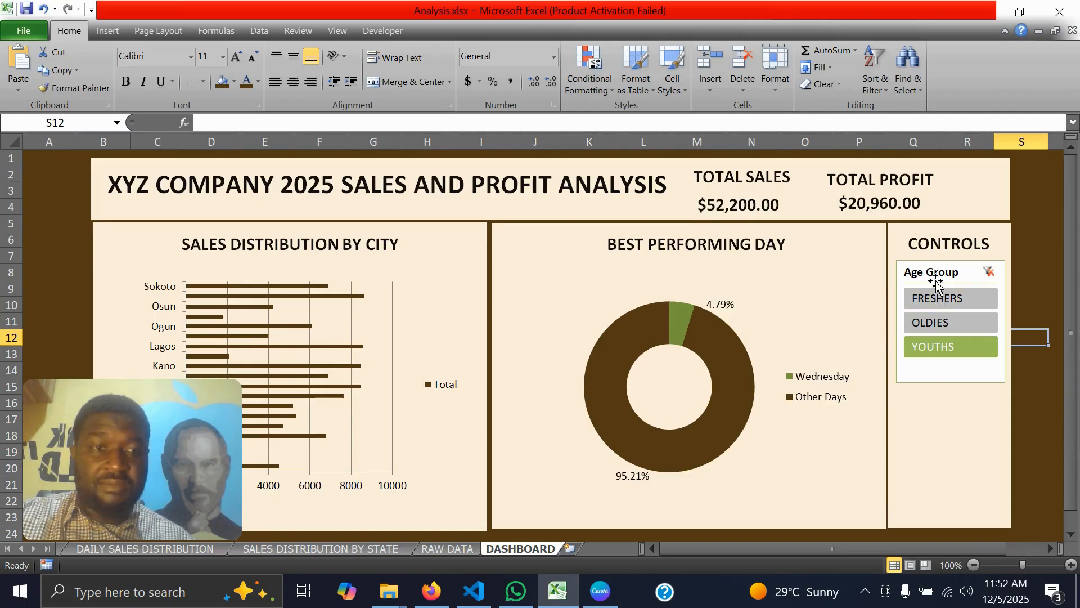
click(989, 273)
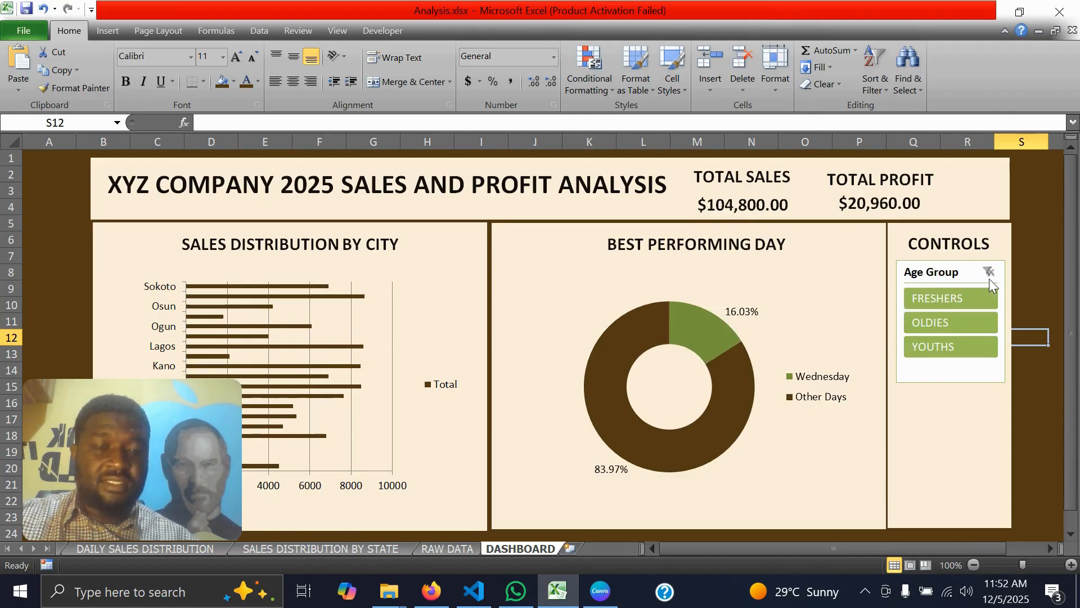
Connect the dashboard's Age Group slicer to PivotTable1 and PivotTable3 in addition to PivotTable2
click(934, 276)
right_click(934, 275)
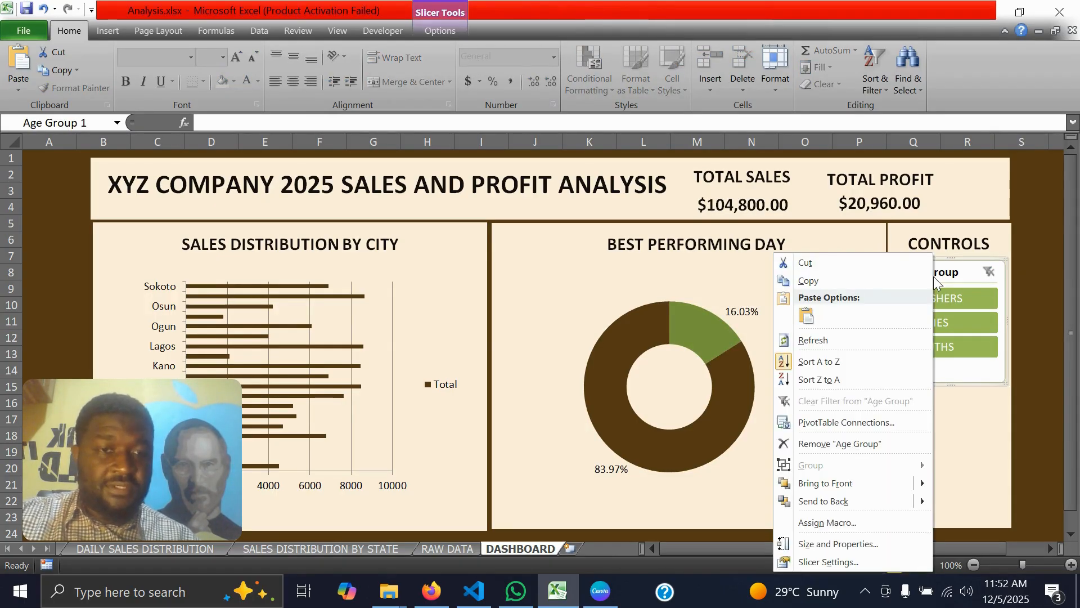
click(828, 423)
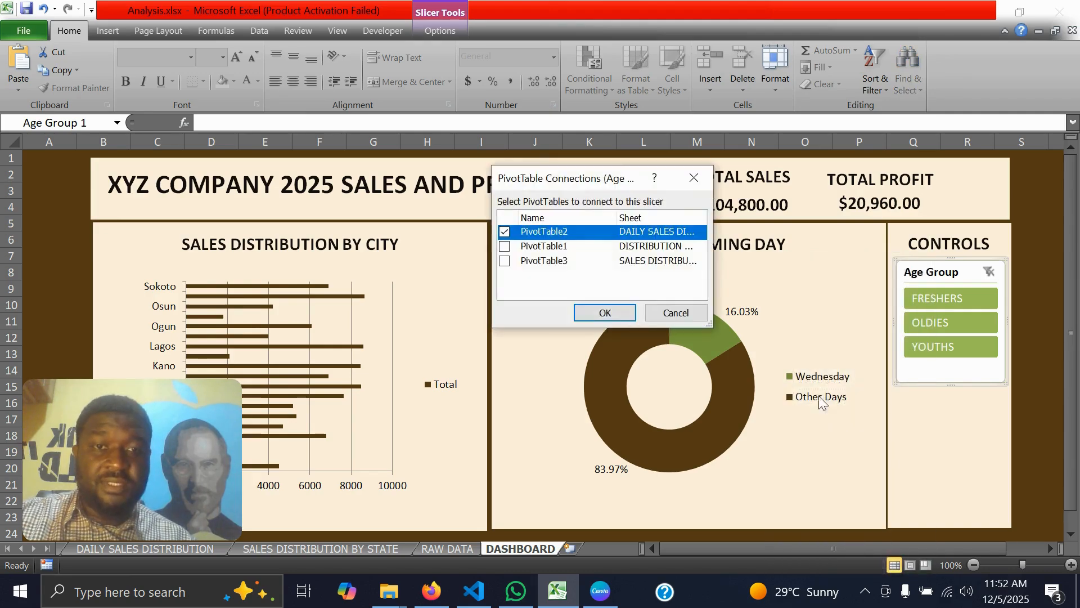
click(505, 246)
click(503, 262)
click(585, 309)
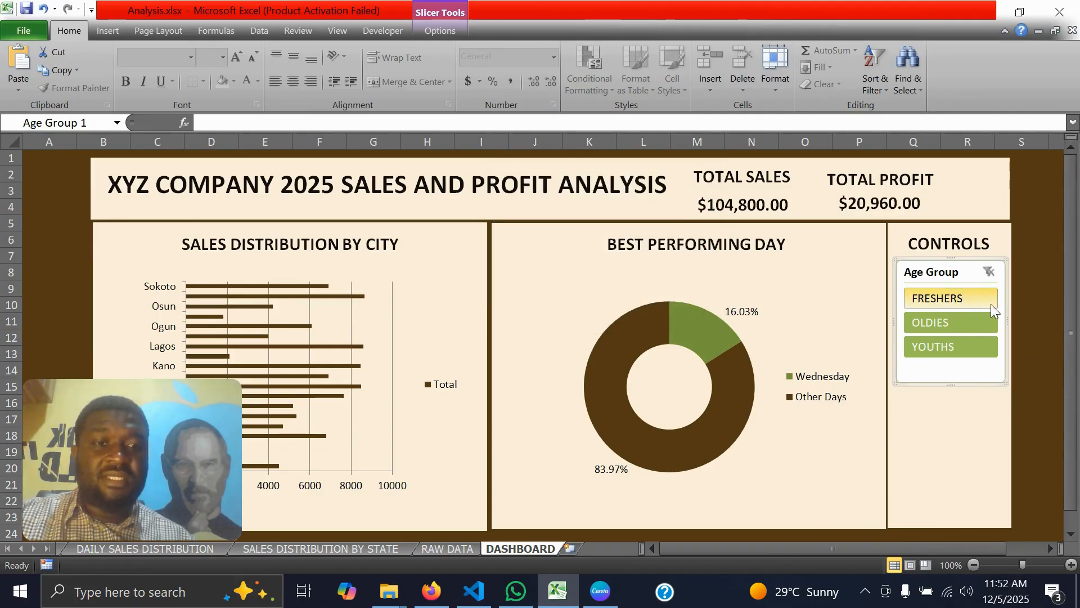
Filter the dashboard to the FRESHERS age group with the slicer
click(941, 296)
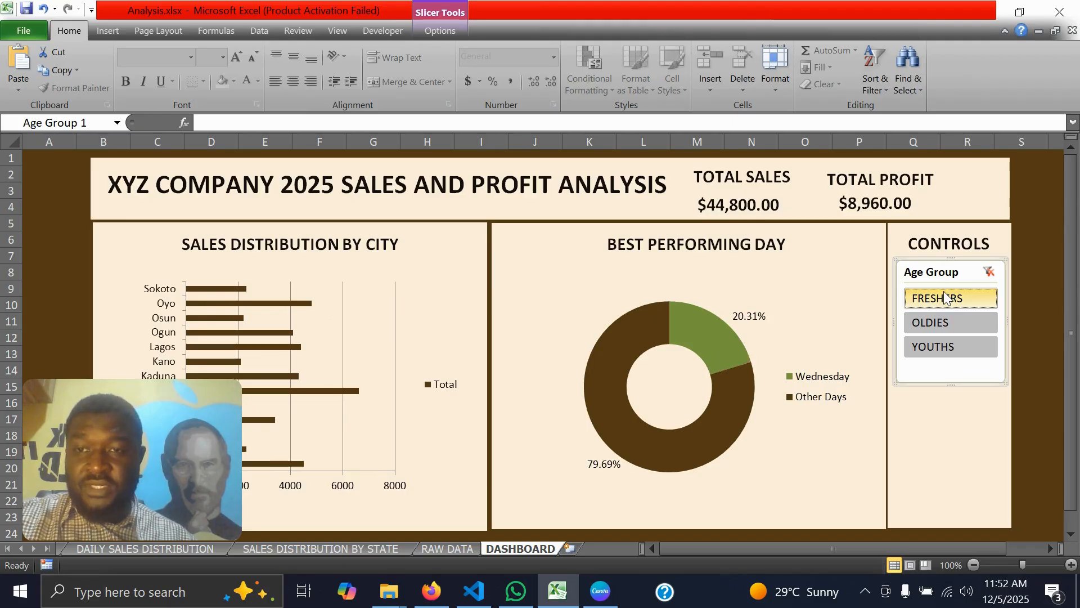